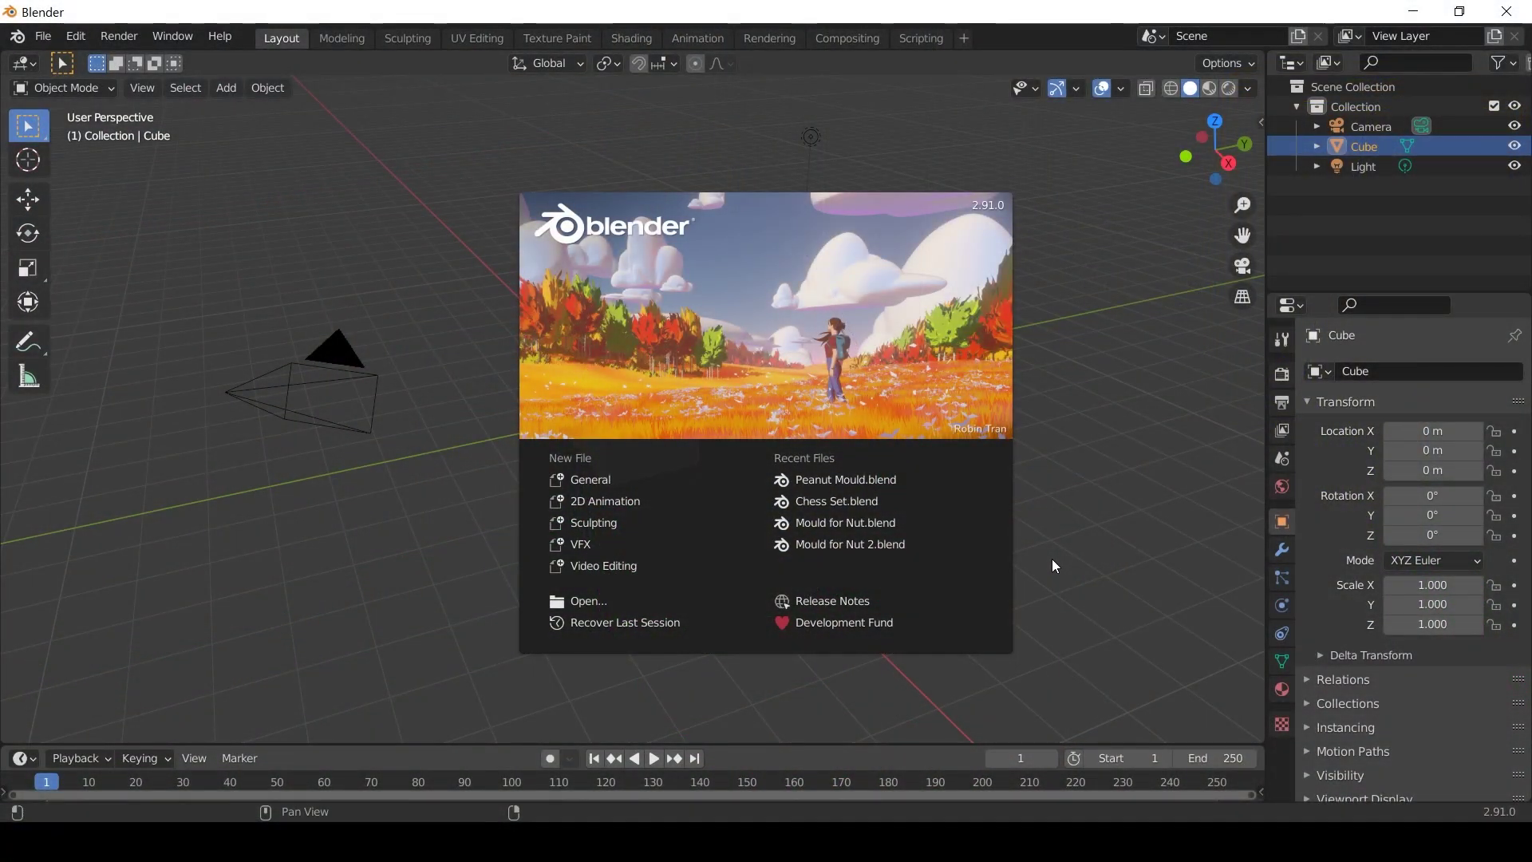
# - Dismiss the splash screen, delete the default cube, and hide the Light and Camera
pyautogui.click(1051, 559)
pyautogui.press('Delete')
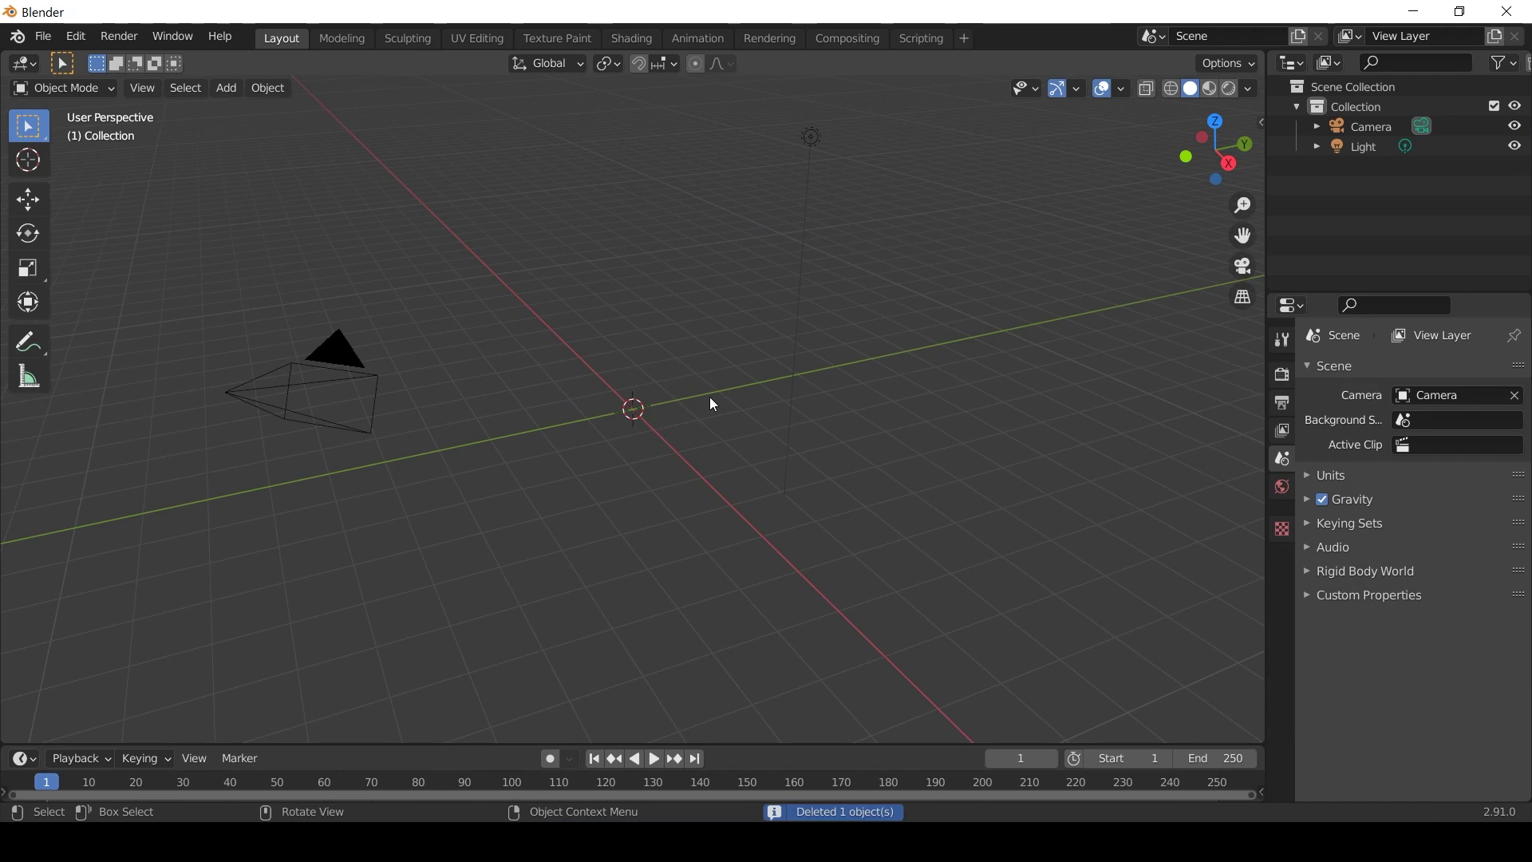
pyautogui.click(1386, 148)
pyautogui.moveTo(1516, 150); pyautogui.dragTo(1516, 126)
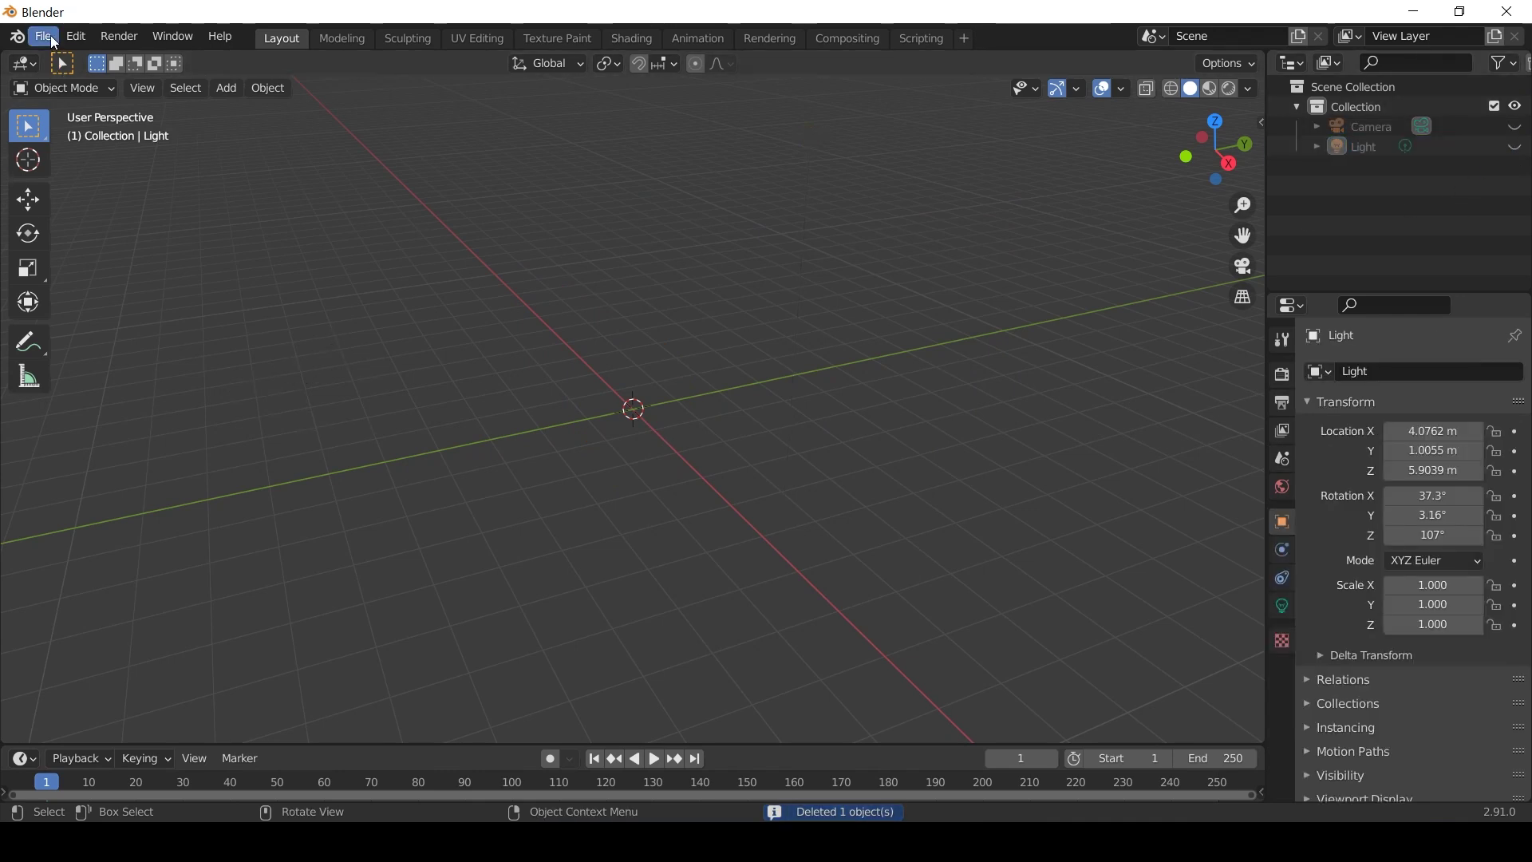
# - Import PEANUT.stl into the scene
pyautogui.click(47, 36)
pyautogui.moveTo(110, 307)
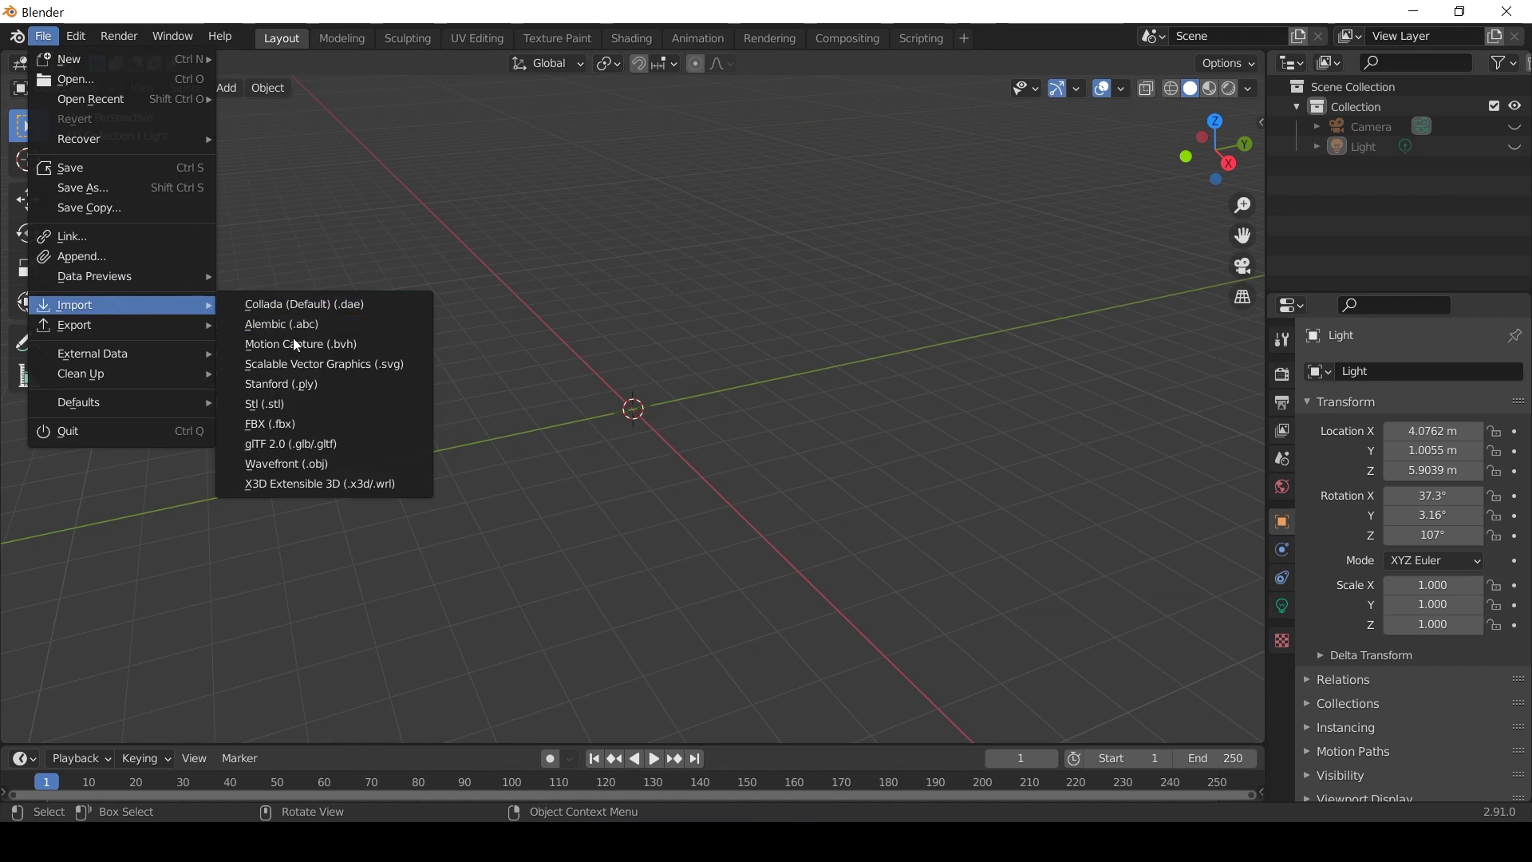
pyautogui.click(271, 403)
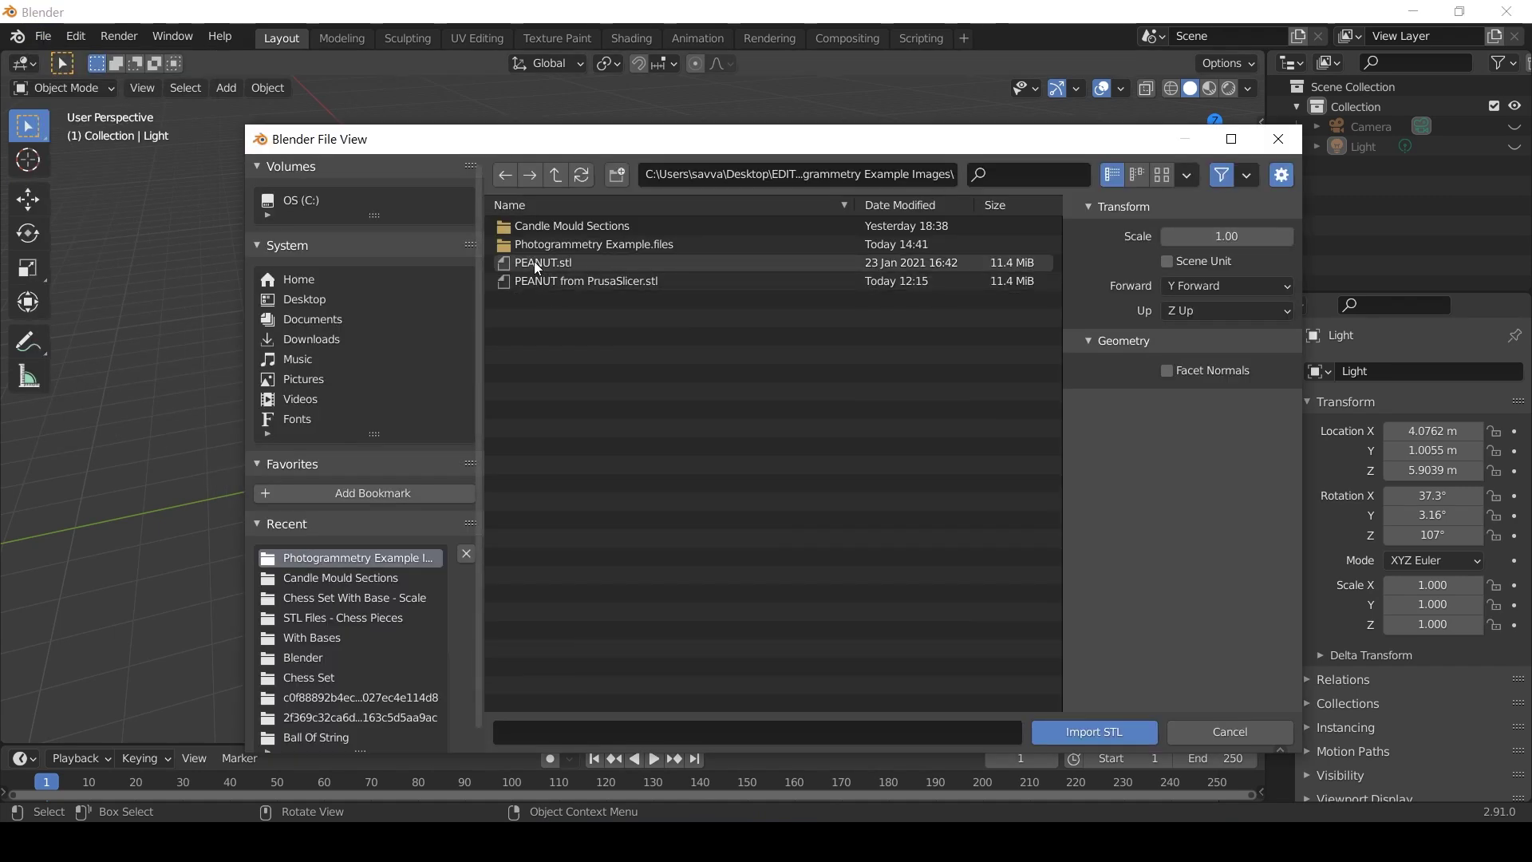
pyautogui.doubleClick(533, 262)
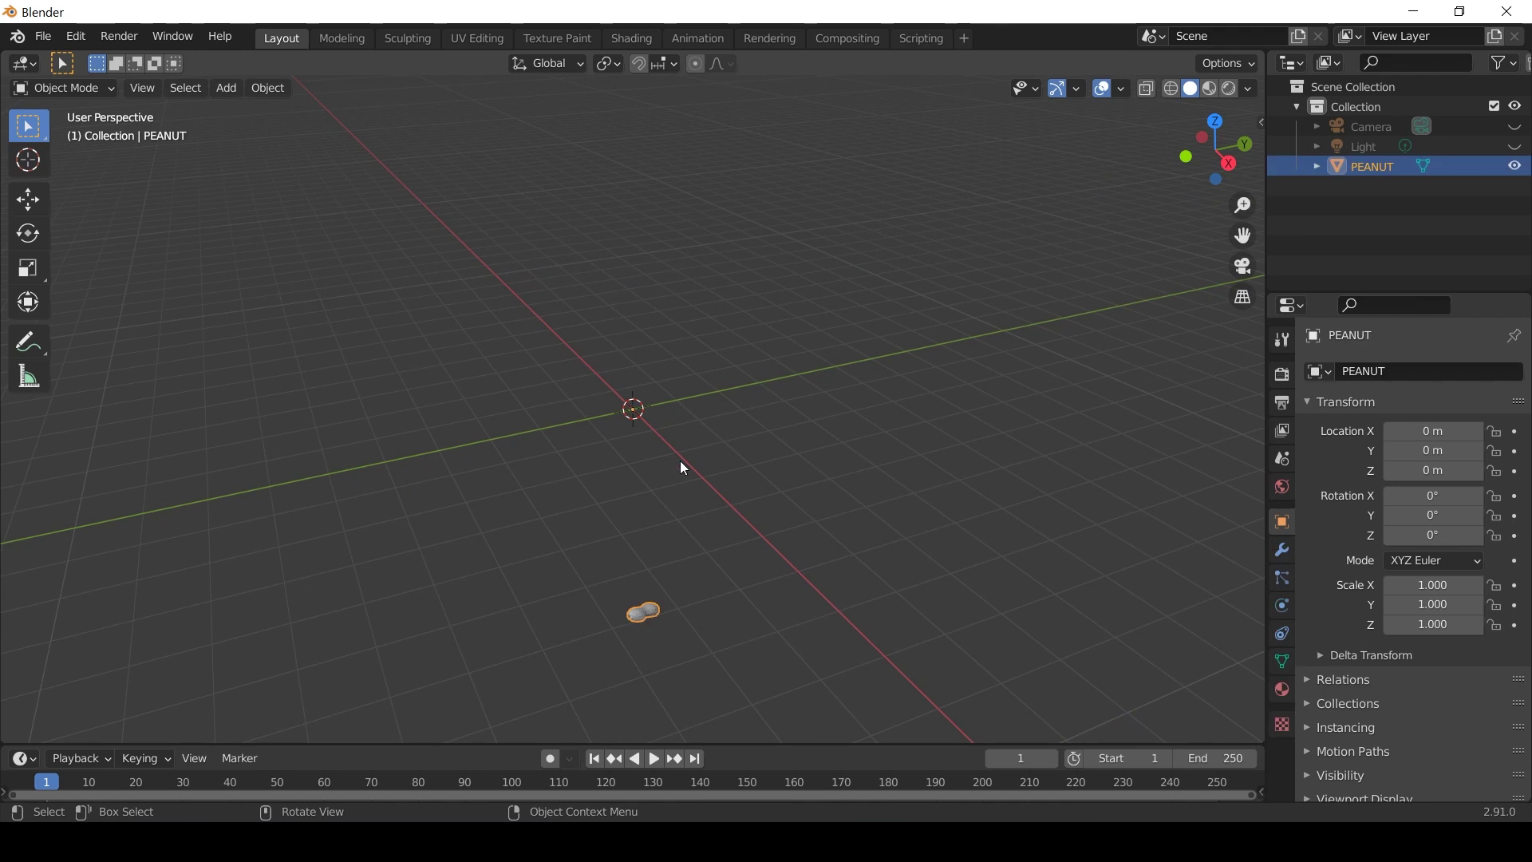
# - Move the peanut's geometry onto its origin and orbit around it
pyautogui.rightClick(642, 617)
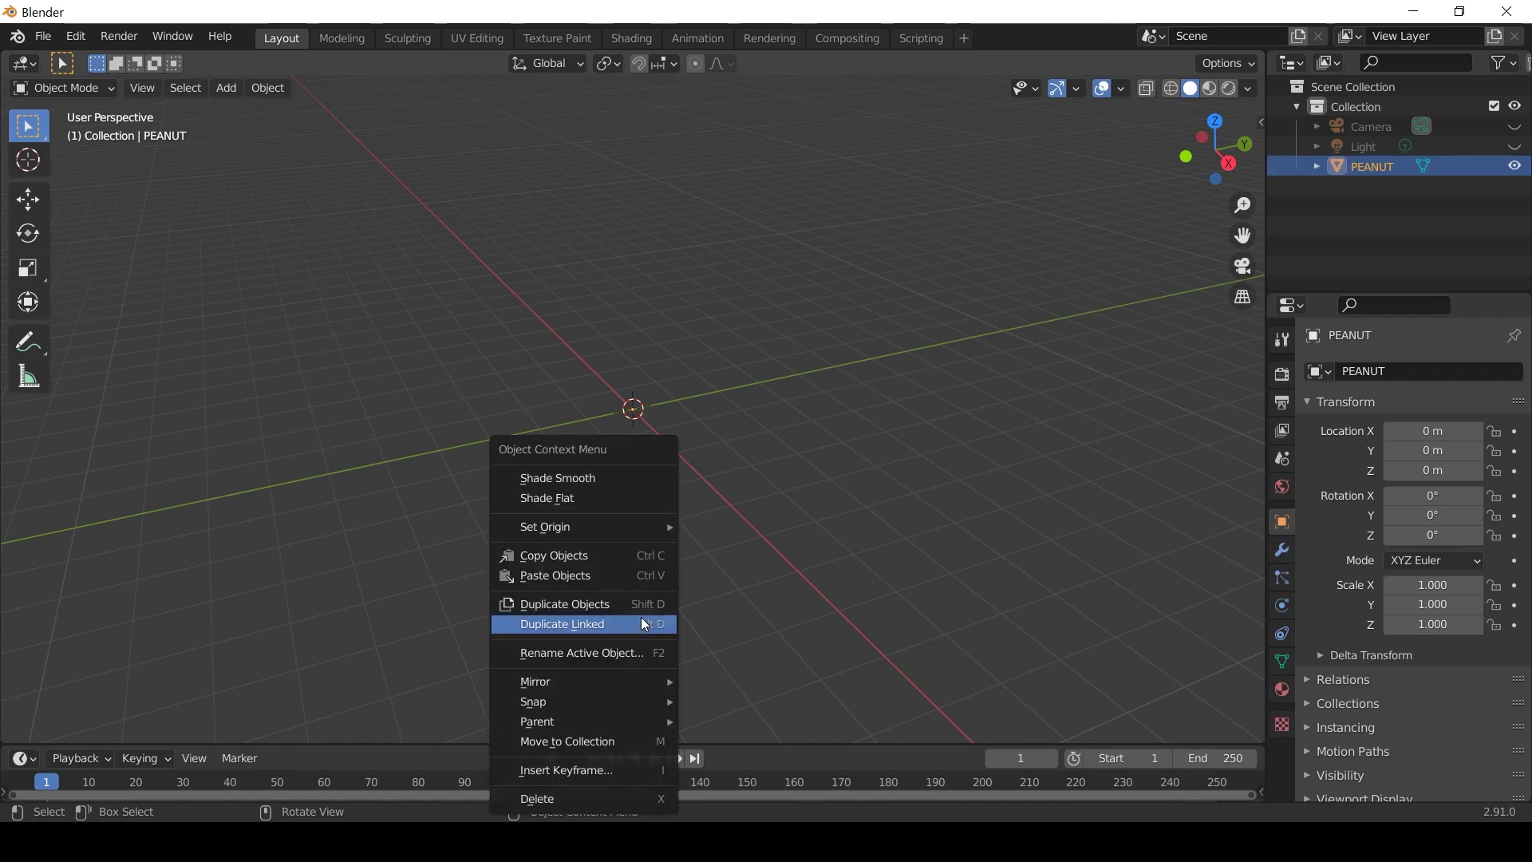
pyautogui.moveTo(624, 532)
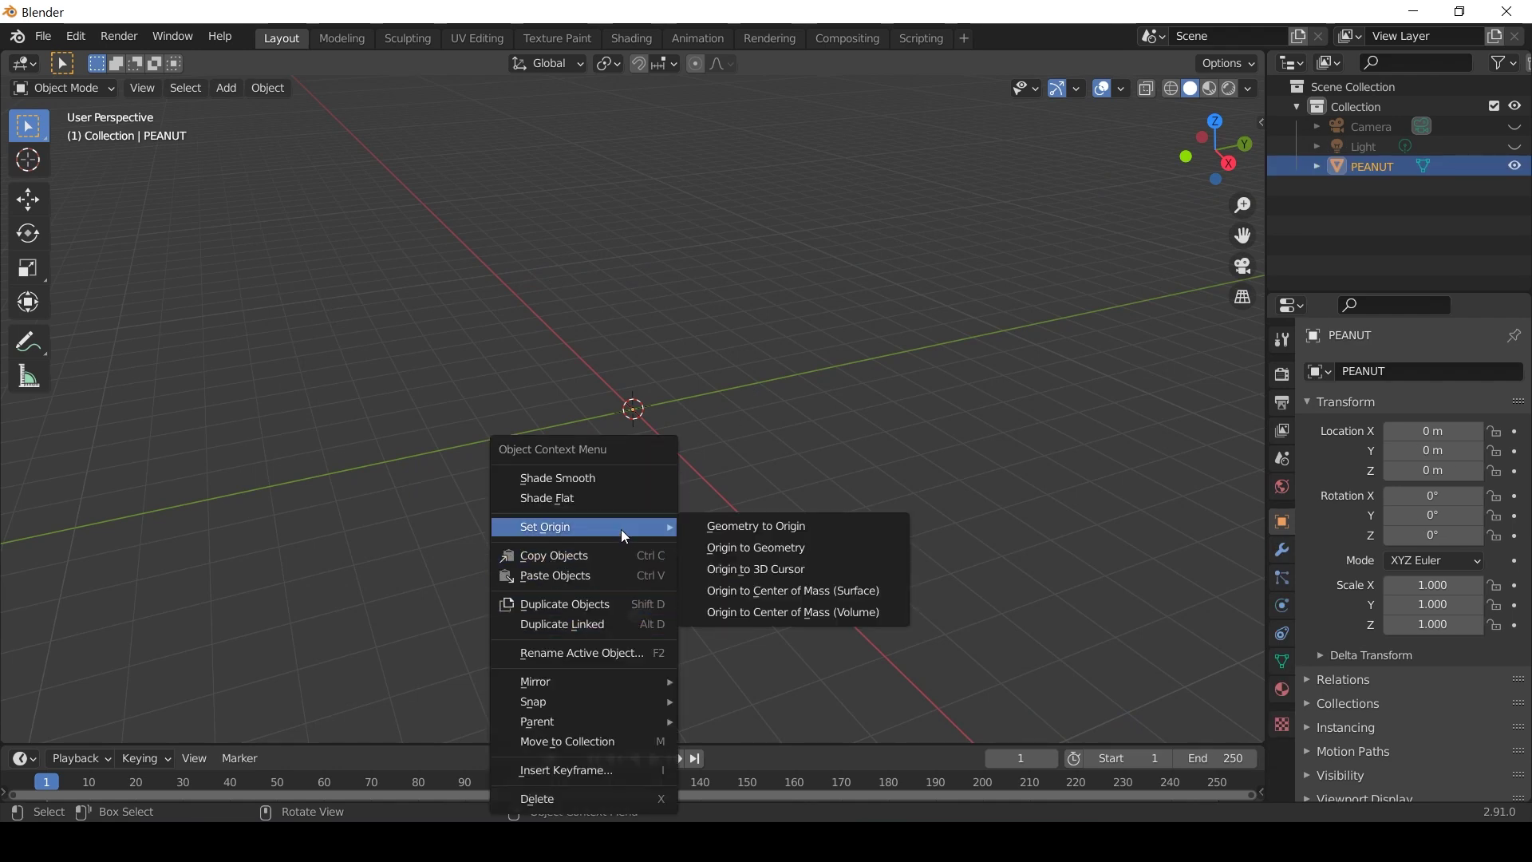
pyautogui.click(753, 527)
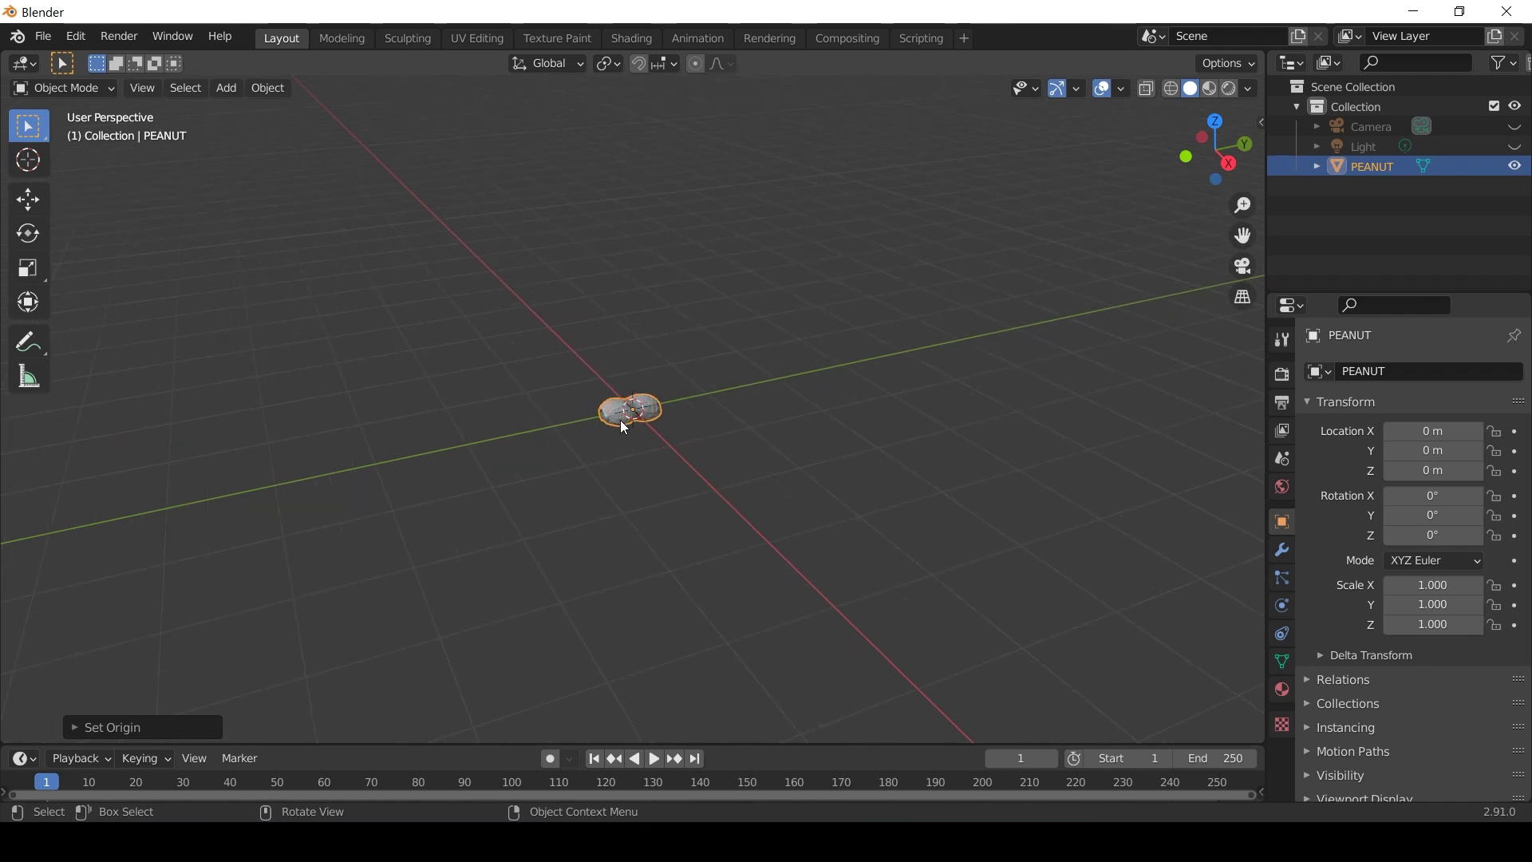
pyautogui.scroll(10, 621, 420)
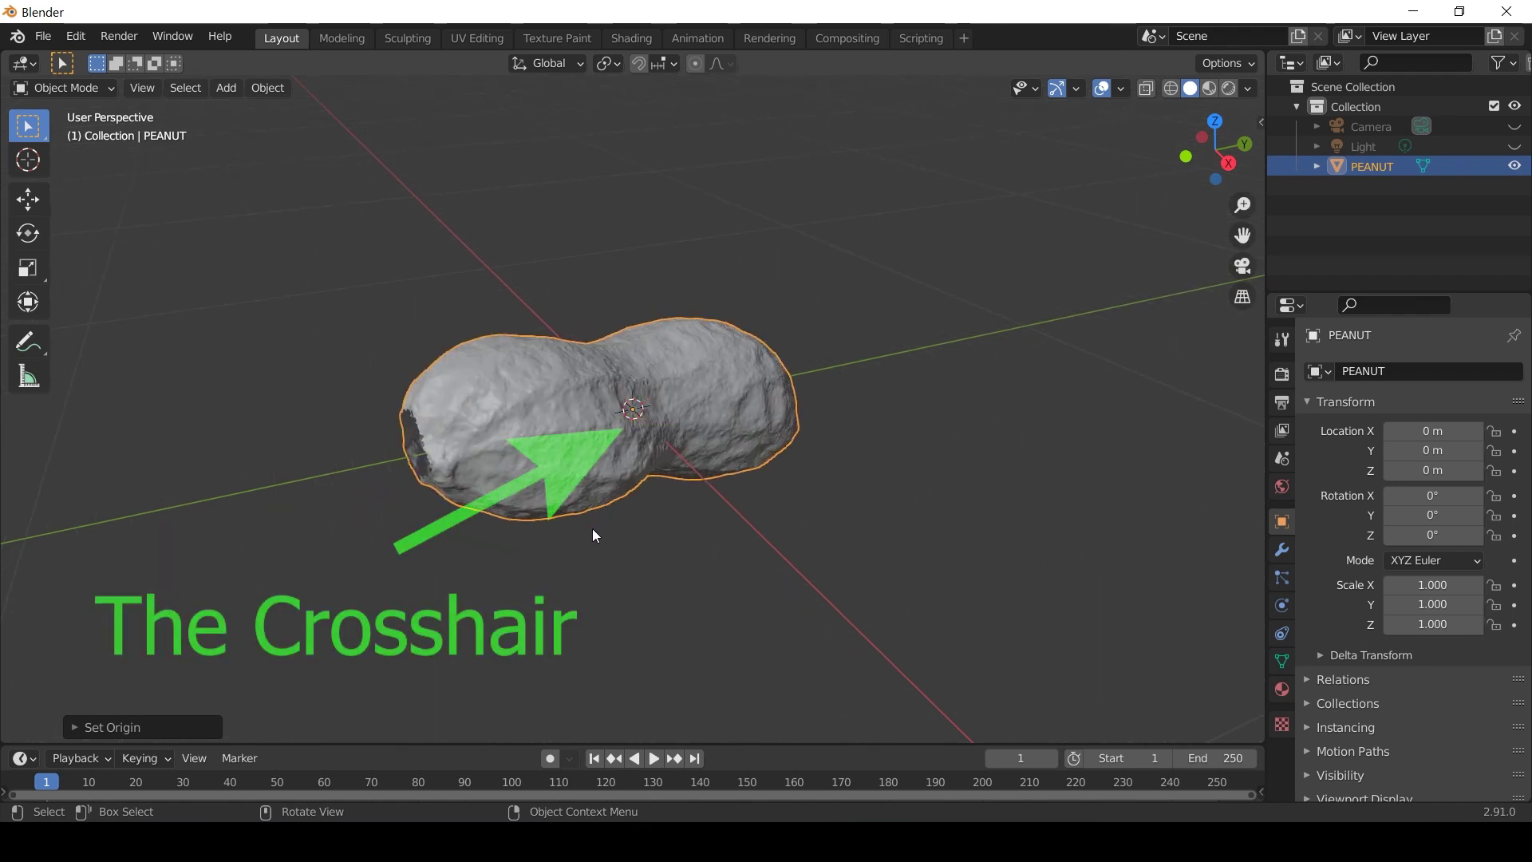
pyautogui.moveTo(621, 552); pyautogui.dragTo(1089, 237, button='middle')
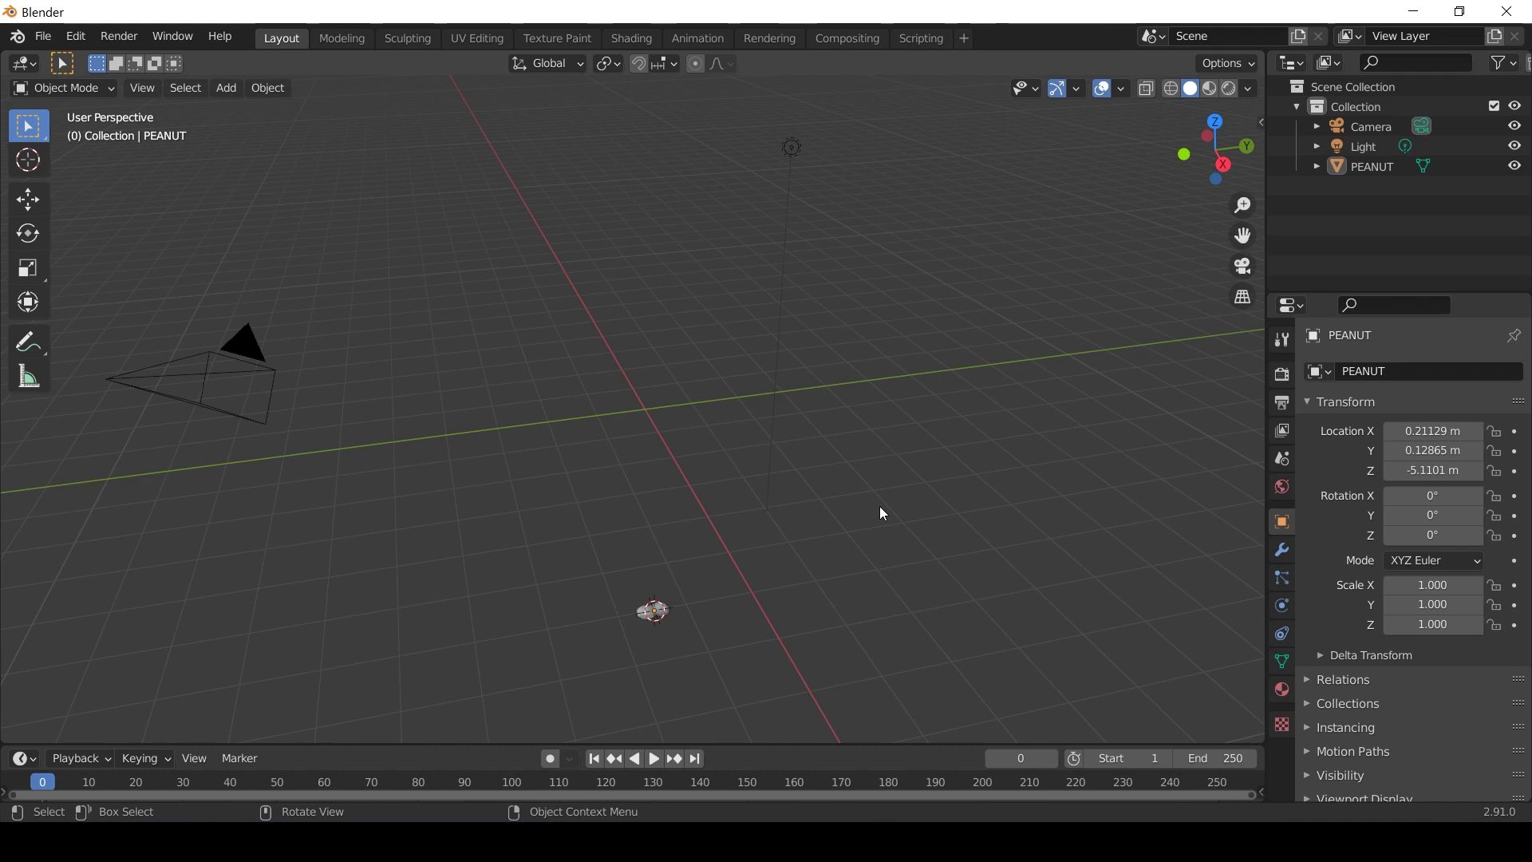
# - Snap the 3D cursor to the world origin and select the peanut
pyautogui.hotkey('shift', 's')
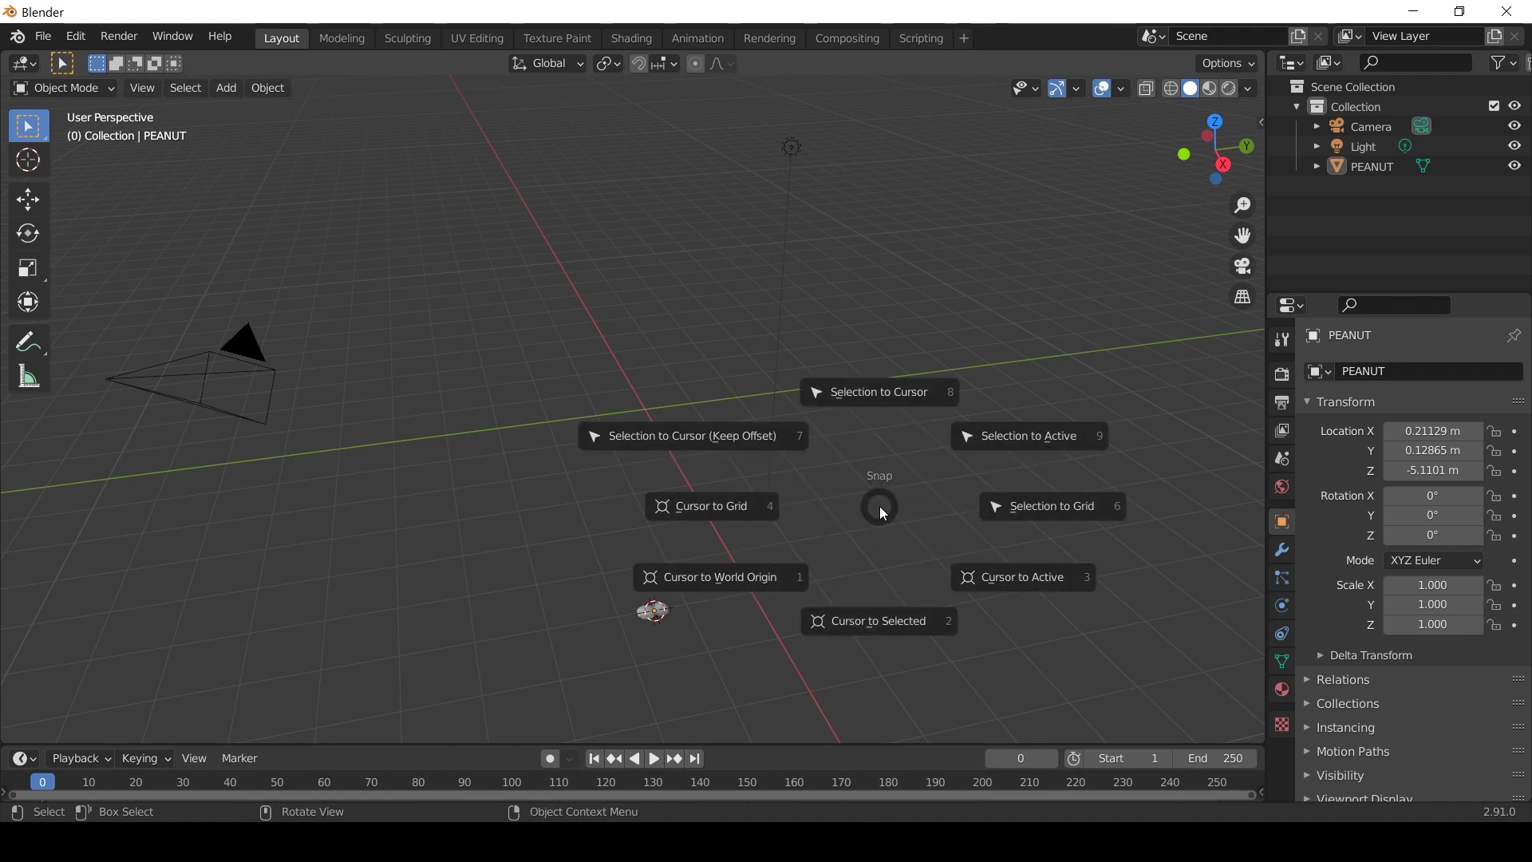
pyautogui.click(793, 568)
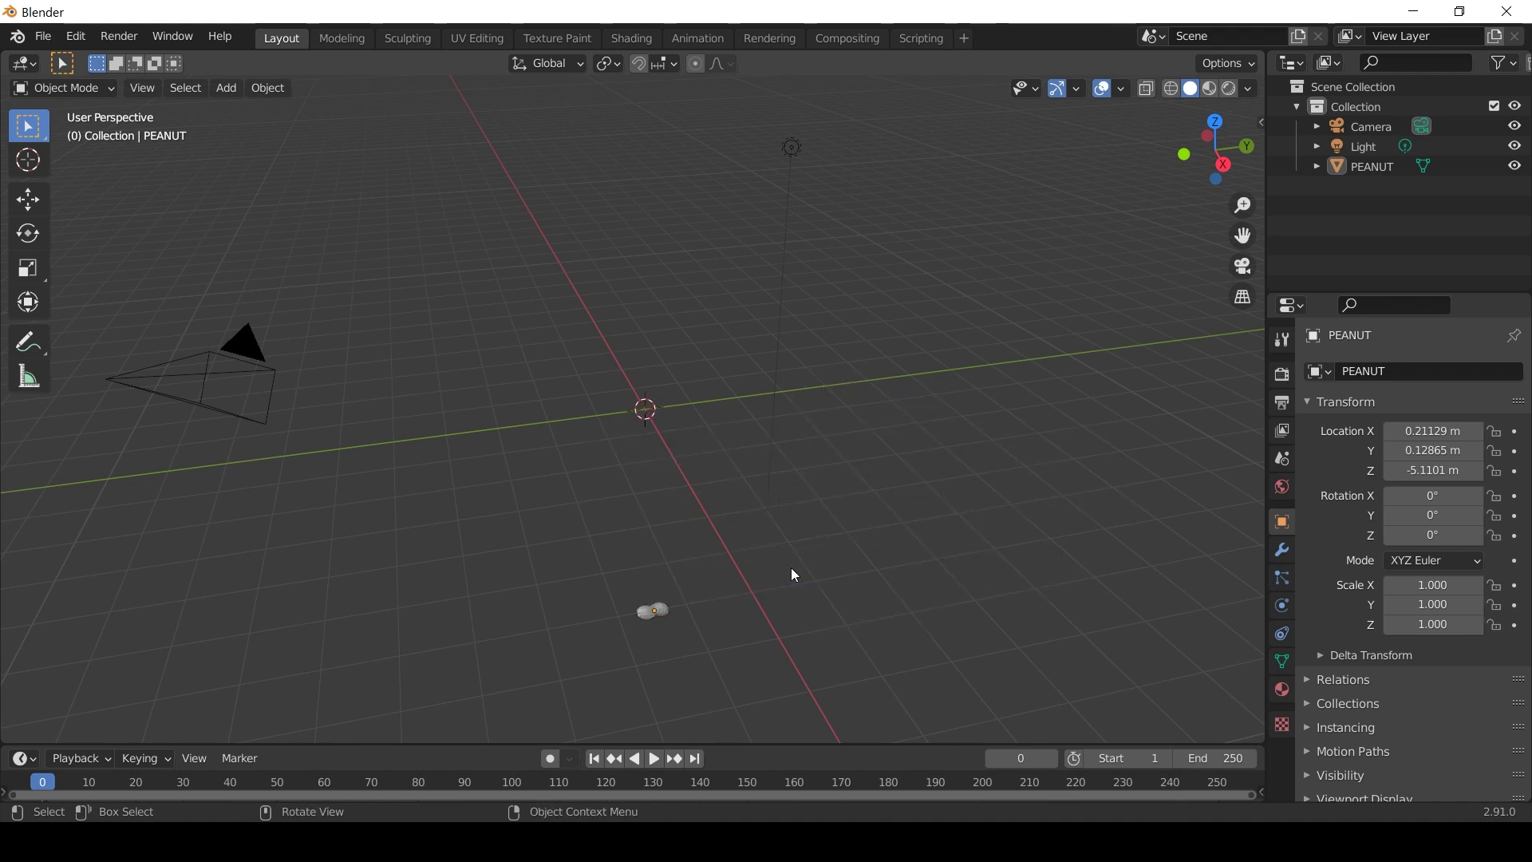
pyautogui.click(653, 611)
# - Set the peanut's Location X, Y and Z to 0 in the sidebar
pyautogui.moveTo(1256, 120); pyautogui.dragTo(958, 120)
pyautogui.click(1136, 162)
pyautogui.write('0')
pyautogui.press('Return')
pyautogui.click(1131, 181)
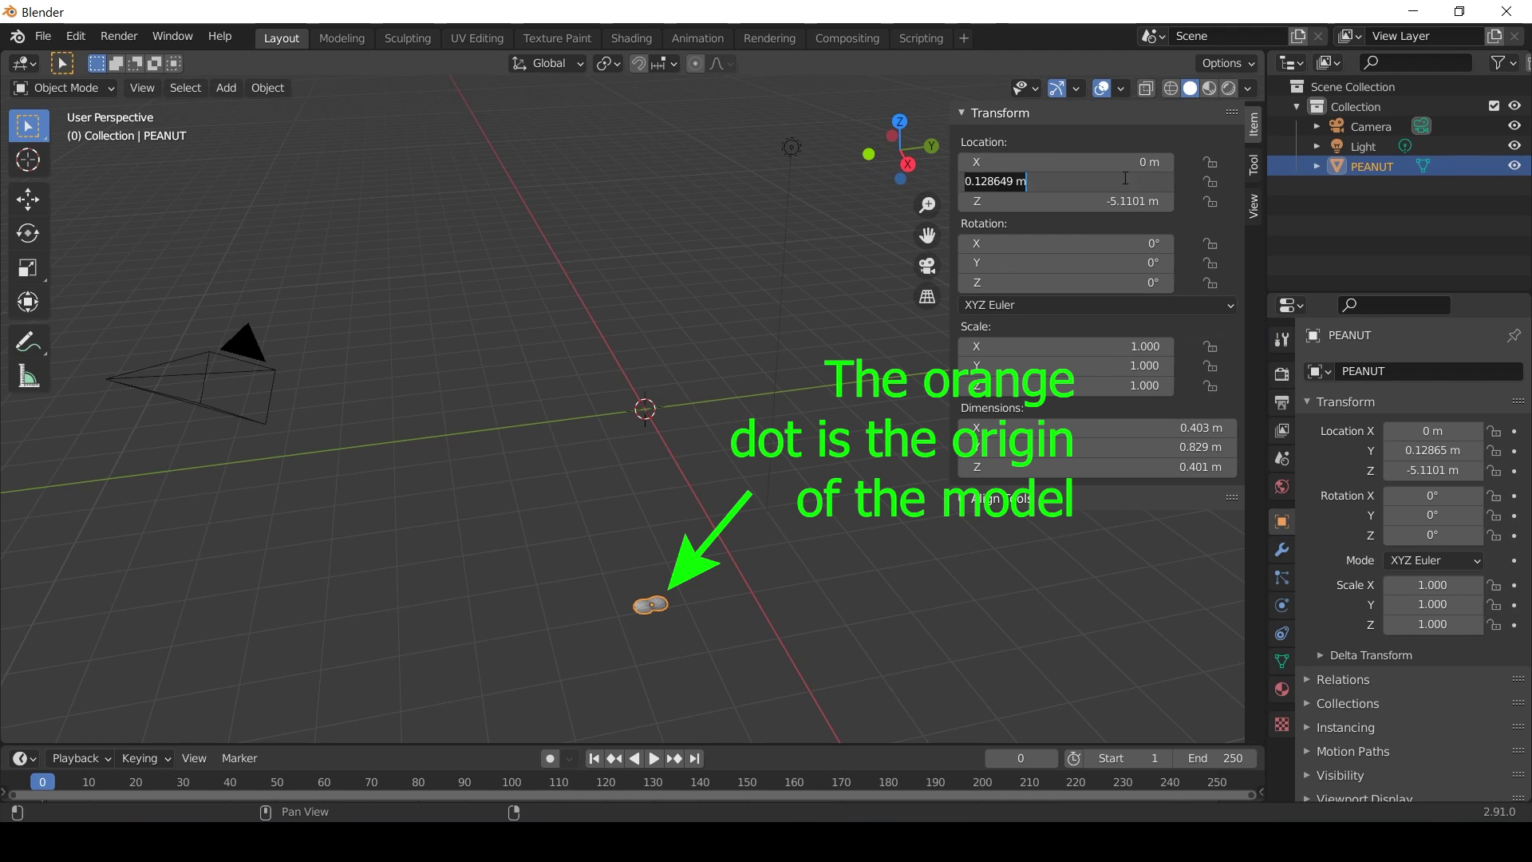
pyautogui.write('0')
pyautogui.press('Return')
pyautogui.click(1127, 202)
pyautogui.write('0')
pyautogui.press('Return')
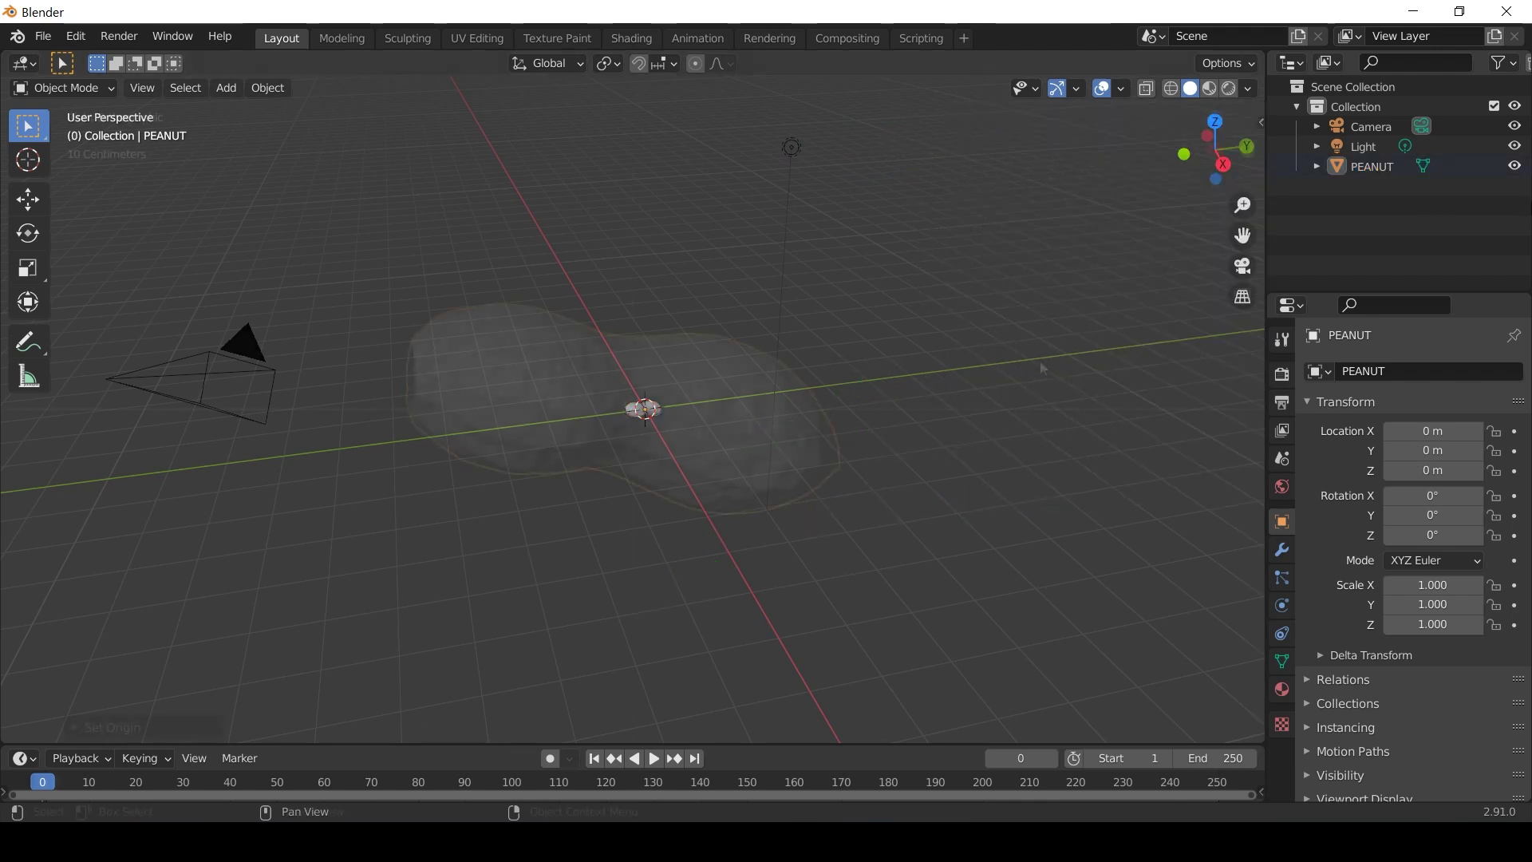
# - Rotate the peanut to about 103°, 12.8°, 177°, checking from Top and Right views
pyautogui.click(1214, 119)
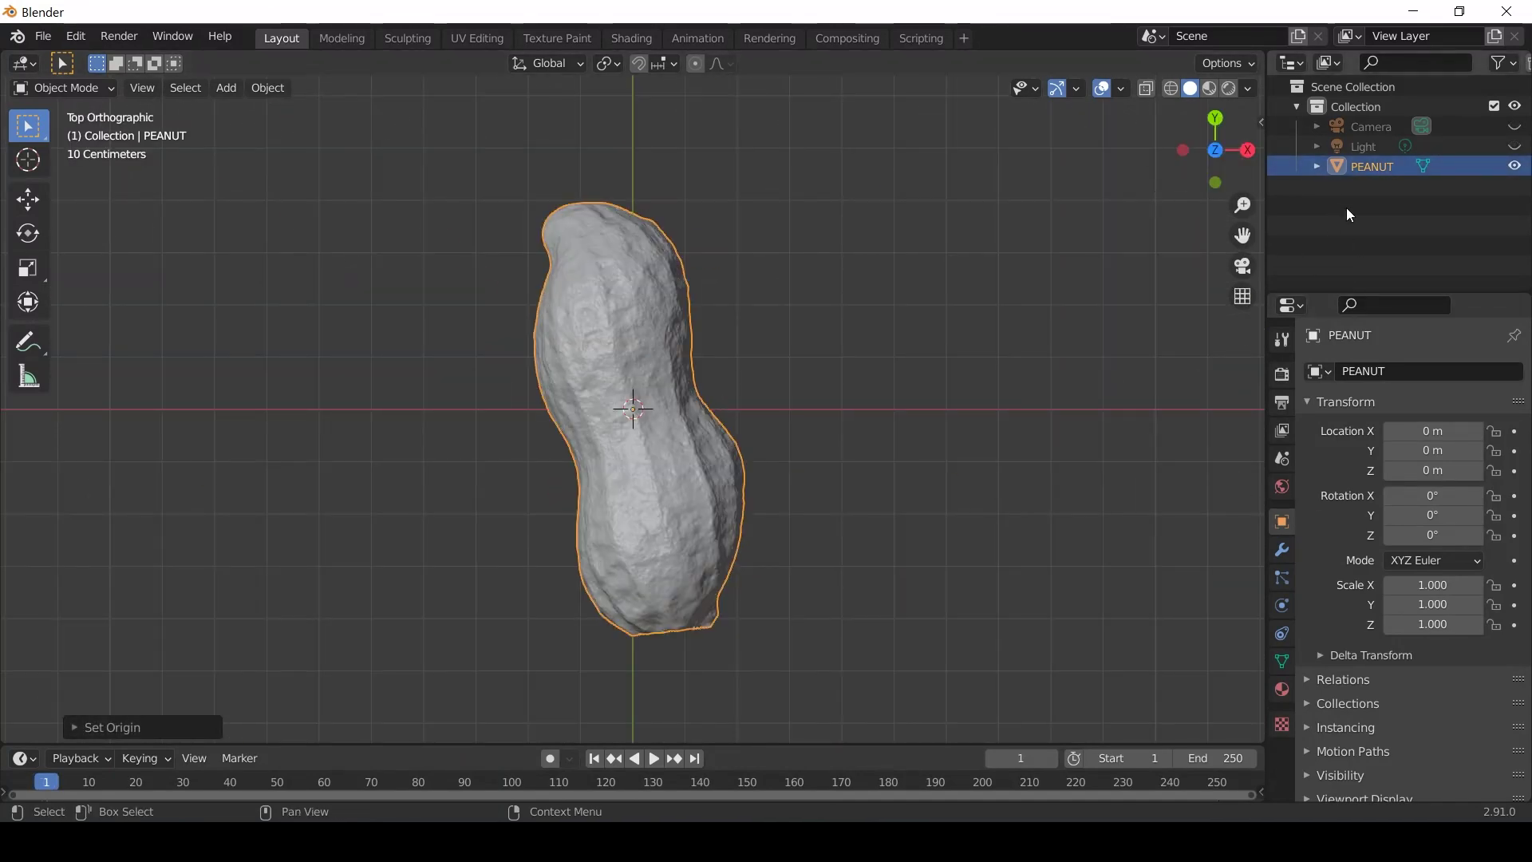
pyautogui.press('n')
pyautogui.moveTo(1109, 149); pyautogui.dragTo(1022, 128)
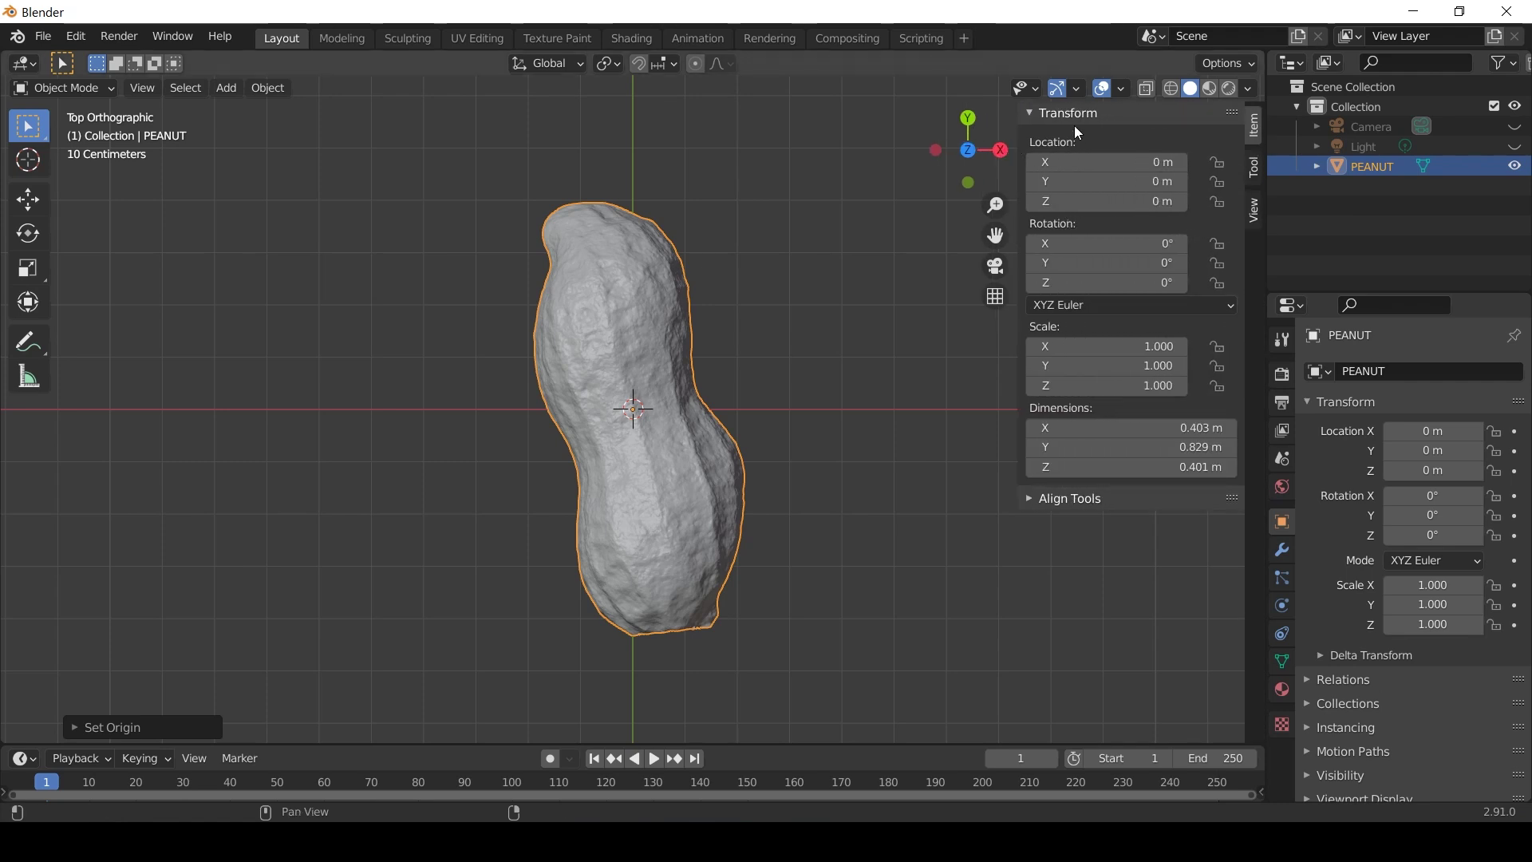
pyautogui.click(1056, 500)
pyautogui.click(1059, 498)
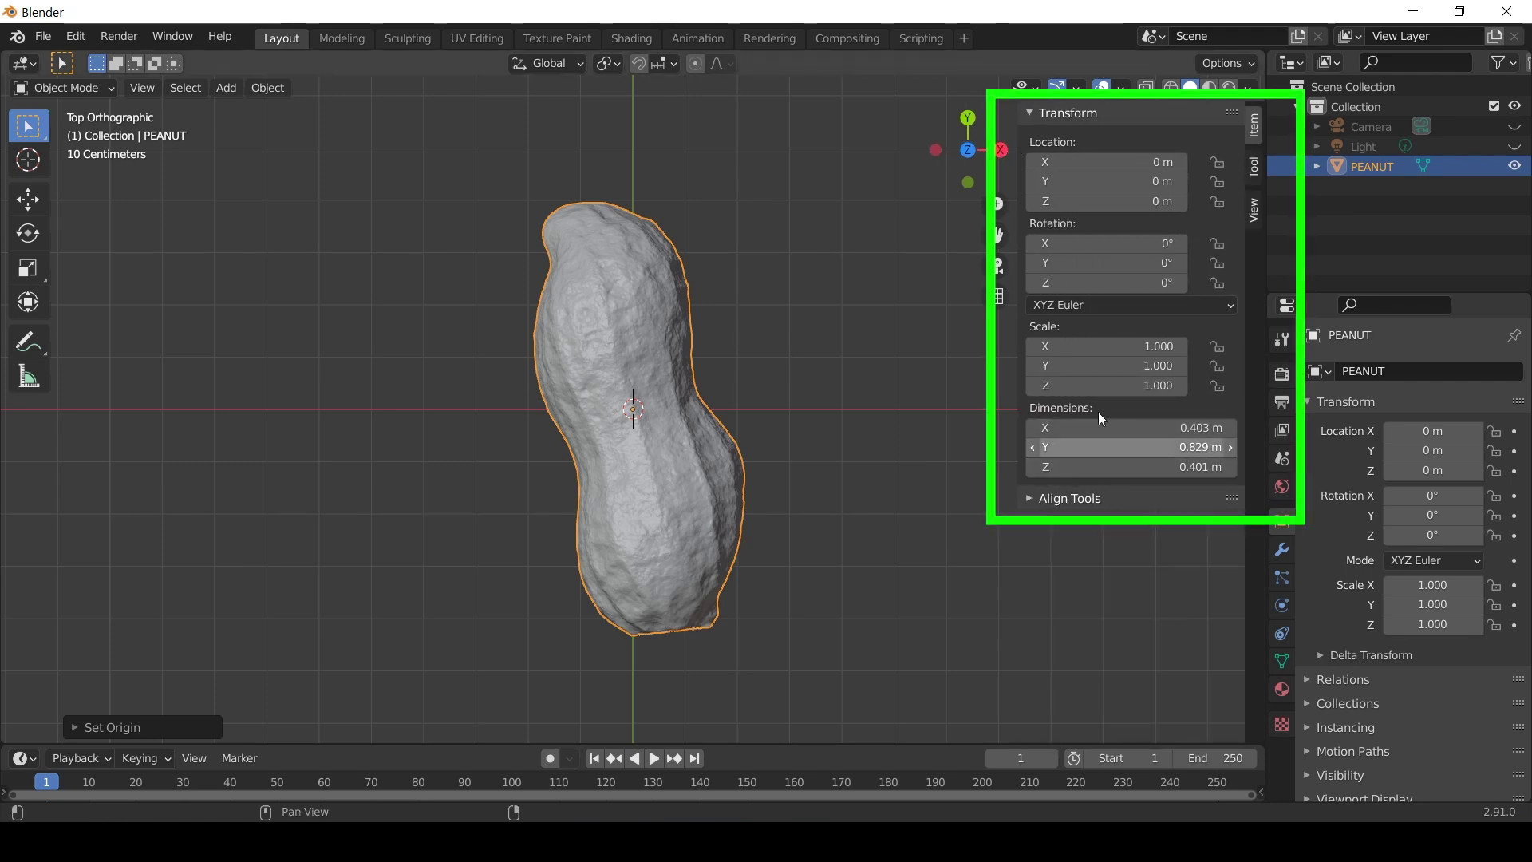
pyautogui.moveTo(1167, 242); pyautogui.dragTo(1232, 244)
pyautogui.press('Escape')
pyautogui.moveTo(1117, 262); pyautogui.dragTo(1209, 282)
pyautogui.click(999, 150)
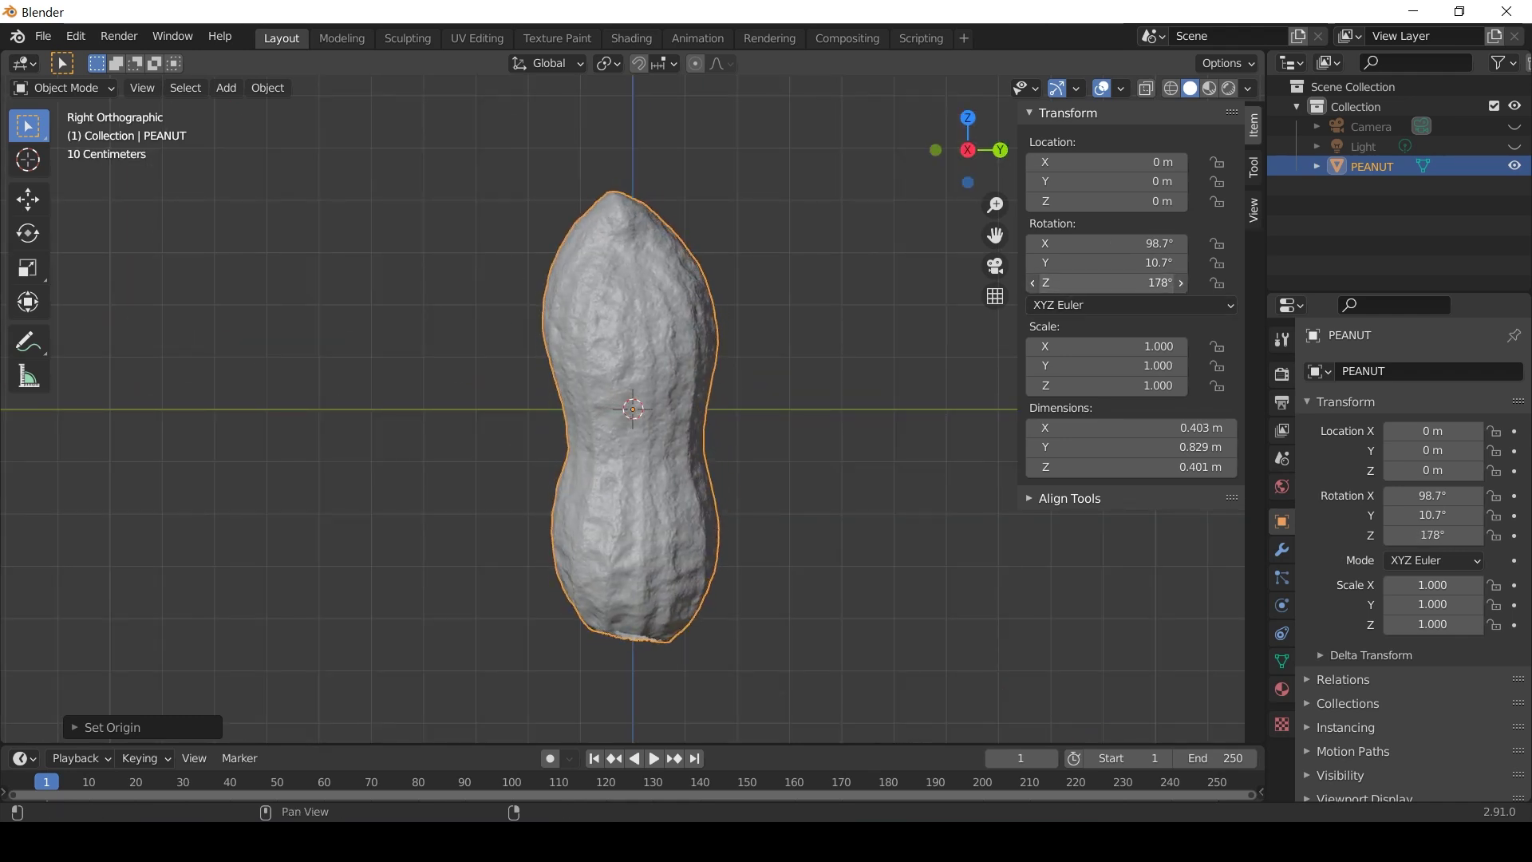
pyautogui.moveTo(1117, 262)
pyautogui.mouseDown()
pyautogui.moveTo(1133, 262)
pyautogui.moveTo(1105, 242)
pyautogui.moveTo(1137, 242)
pyautogui.mouseUp()
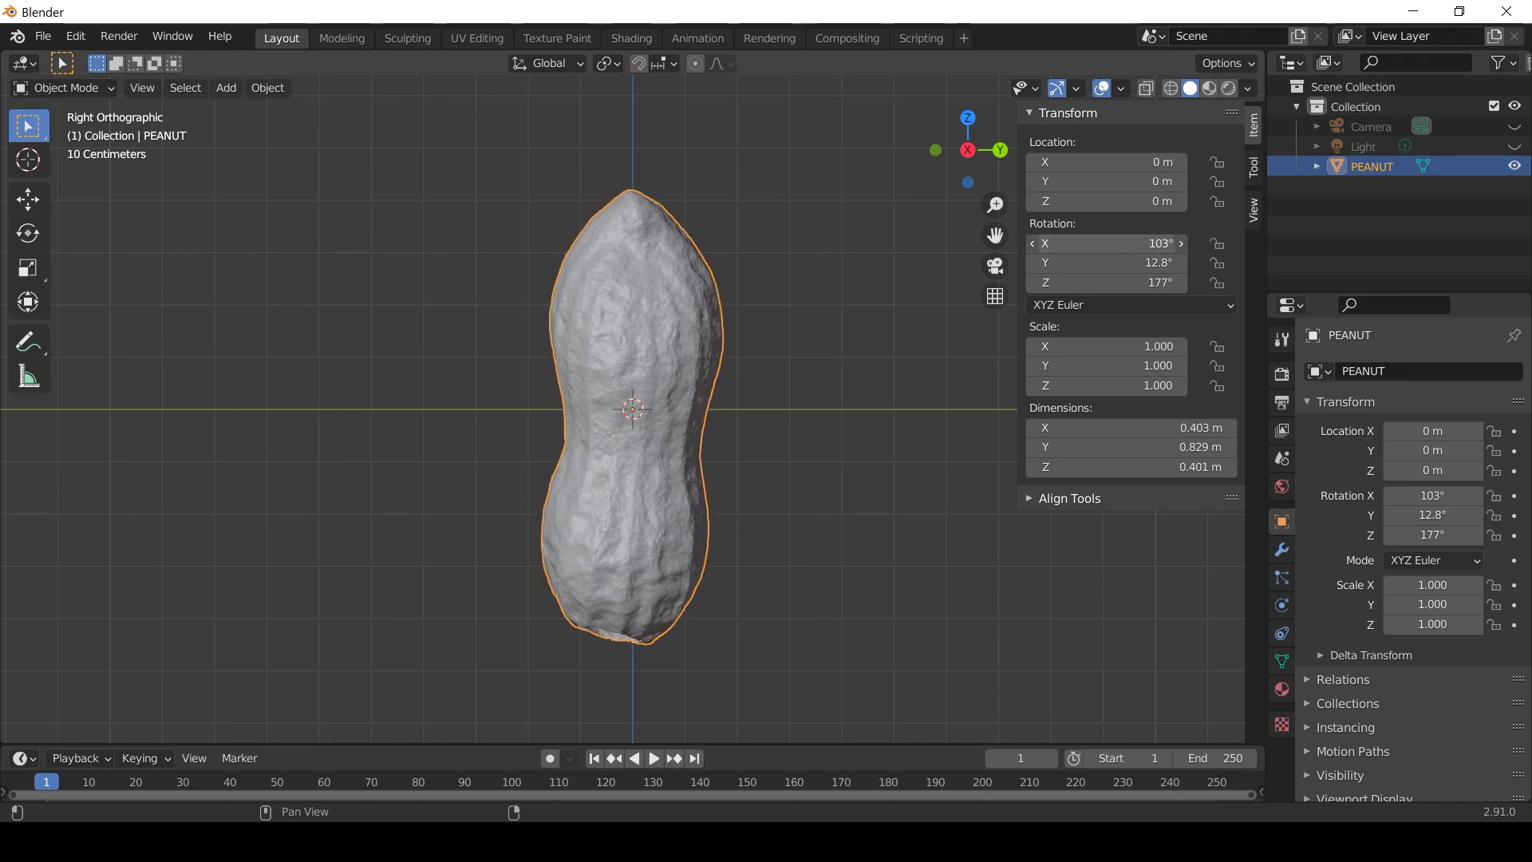
# - Set the peanut's Y dimension to 145 mm and copy the 0.175 scale to X and Z
pyautogui.click(1182, 448)
pyautogui.write('145m')
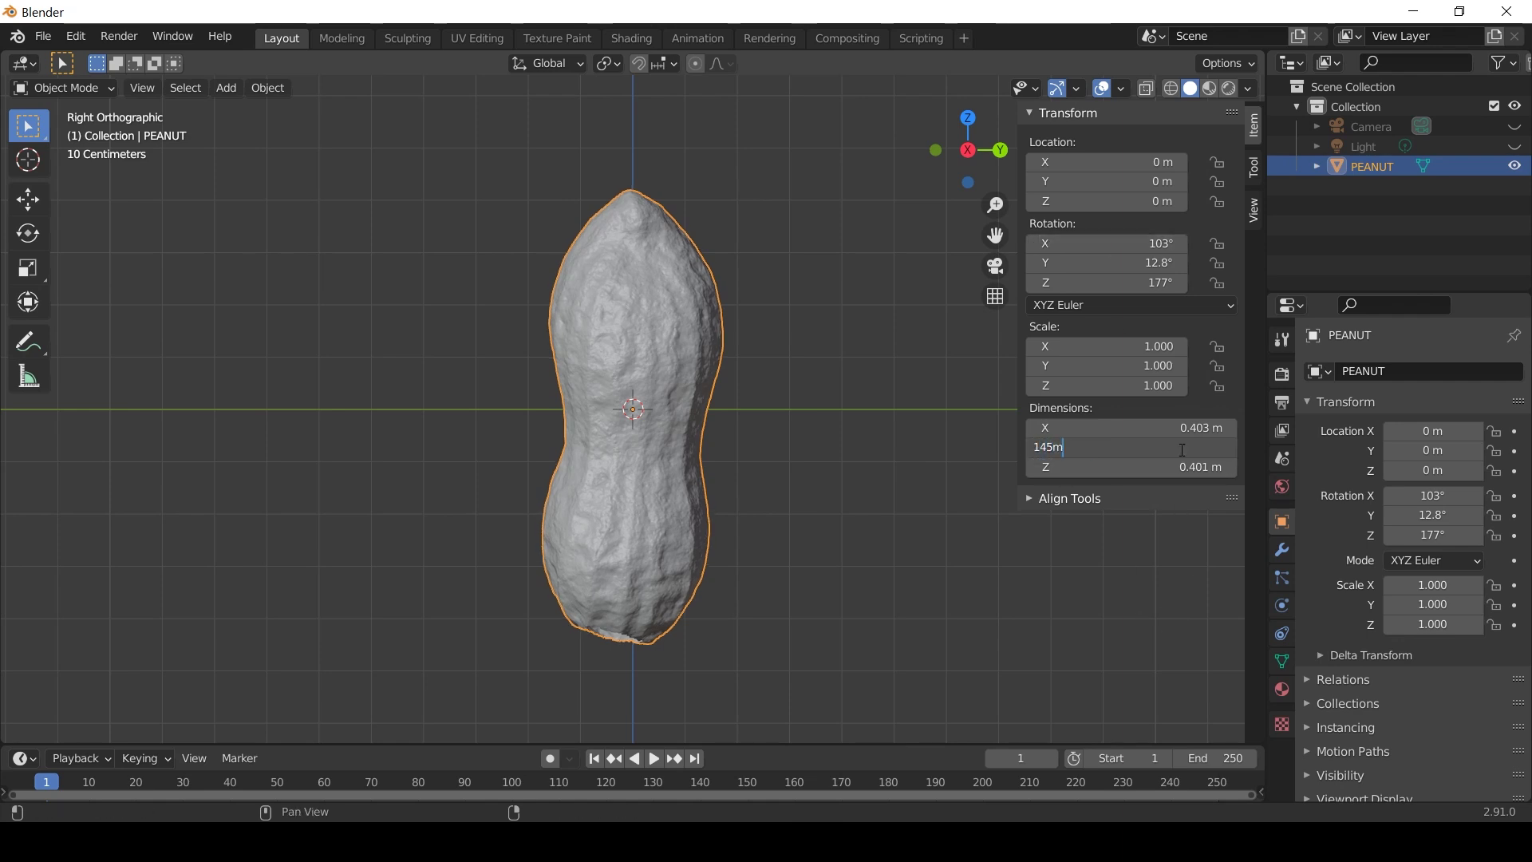
pyautogui.write('m')
pyautogui.press('Return')
pyautogui.click(1159, 364)
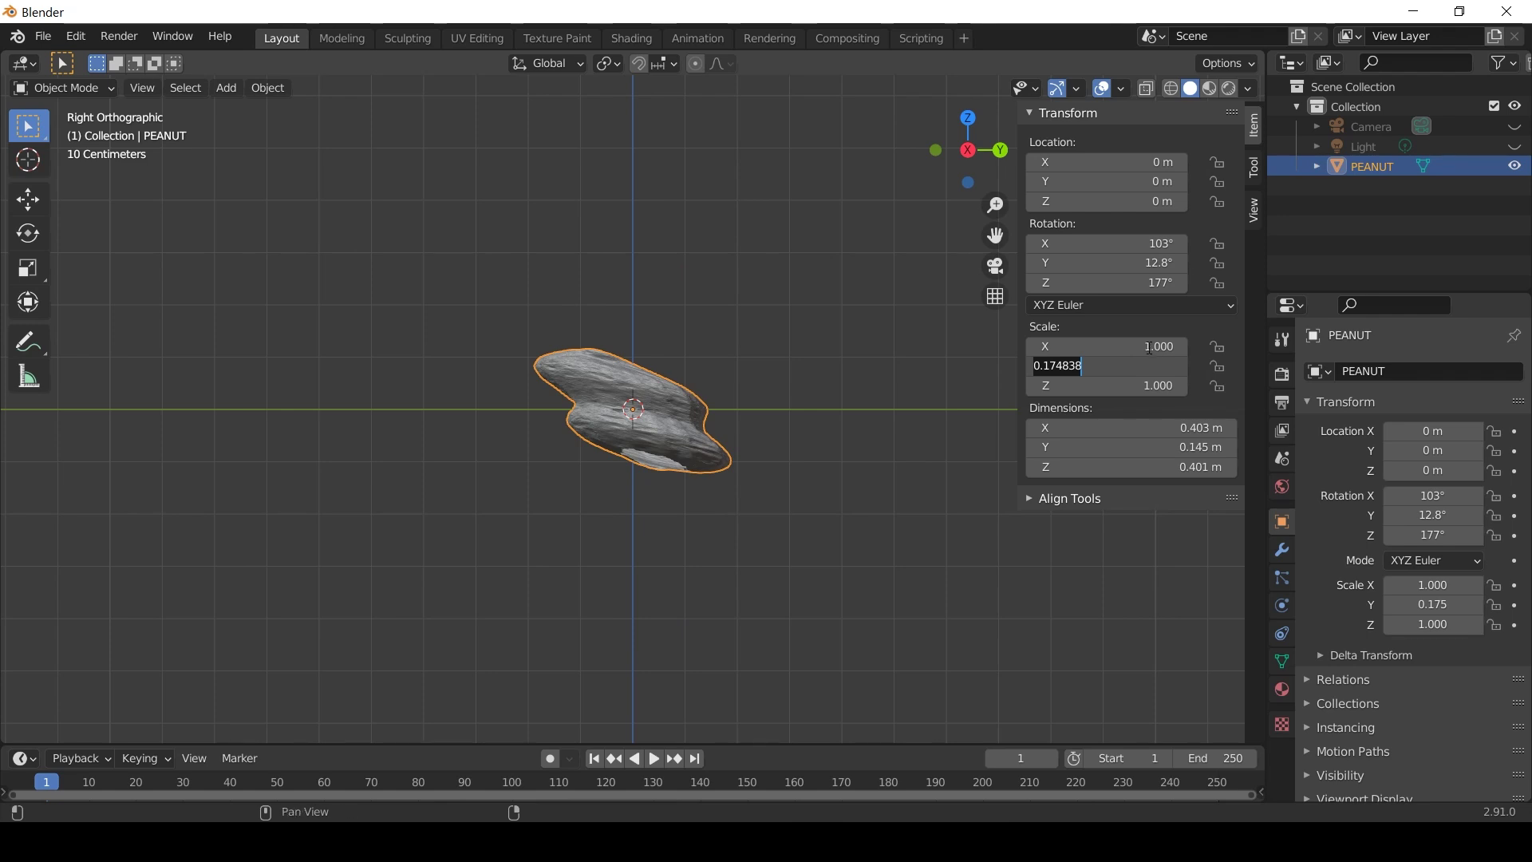
pyautogui.hotkey('ctrl', 'c')
pyautogui.press('Return')
pyautogui.click(1148, 346)
pyautogui.hotkey('ctrl', 'v')
pyautogui.press('Return')
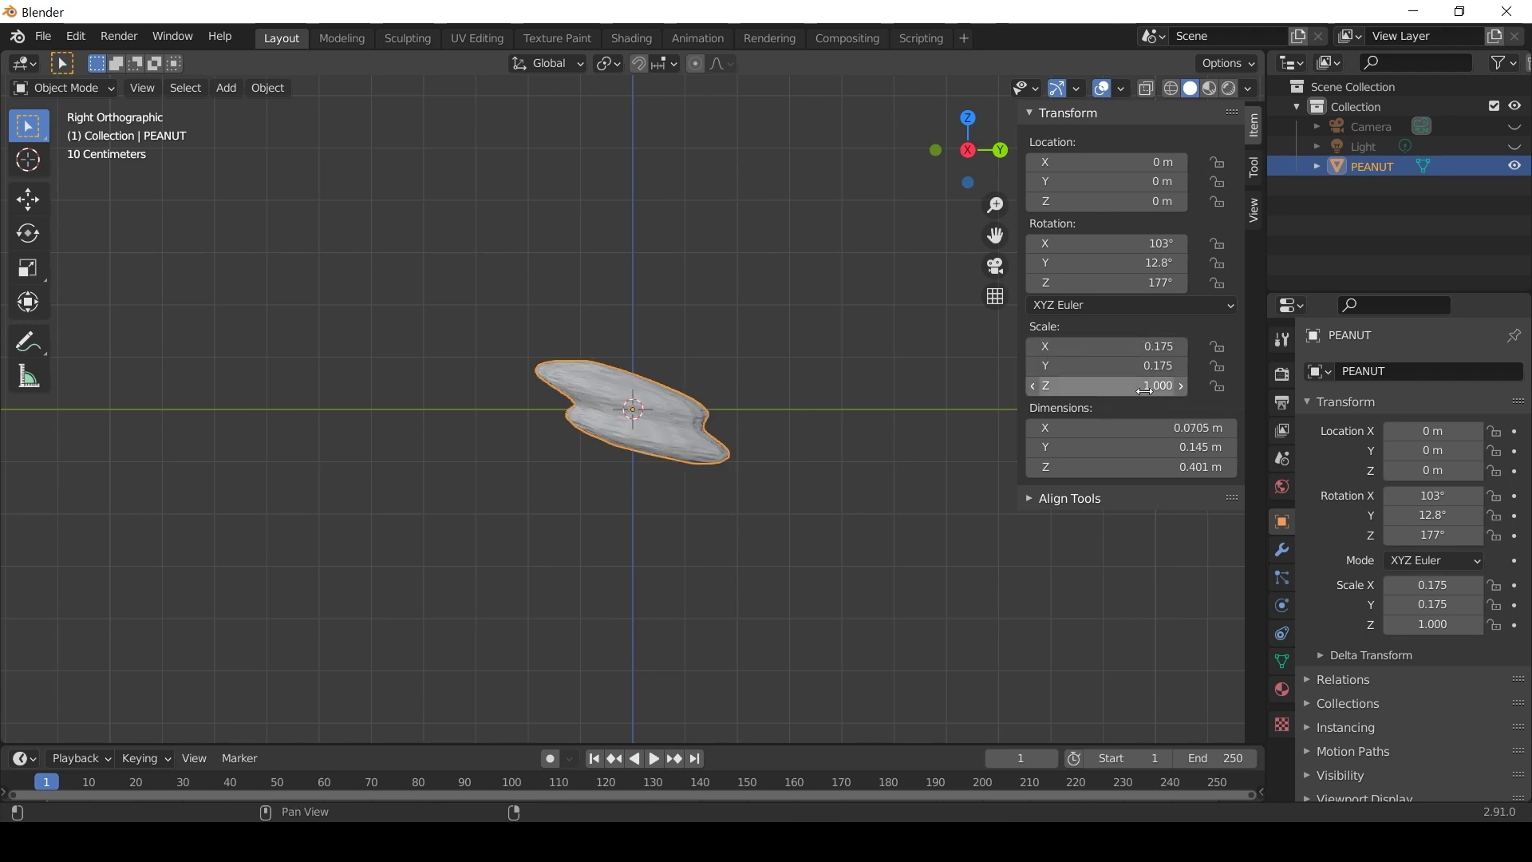
pyautogui.click(1144, 386)
pyautogui.hotkey('ctrl', 'v')
pyautogui.press('Return')
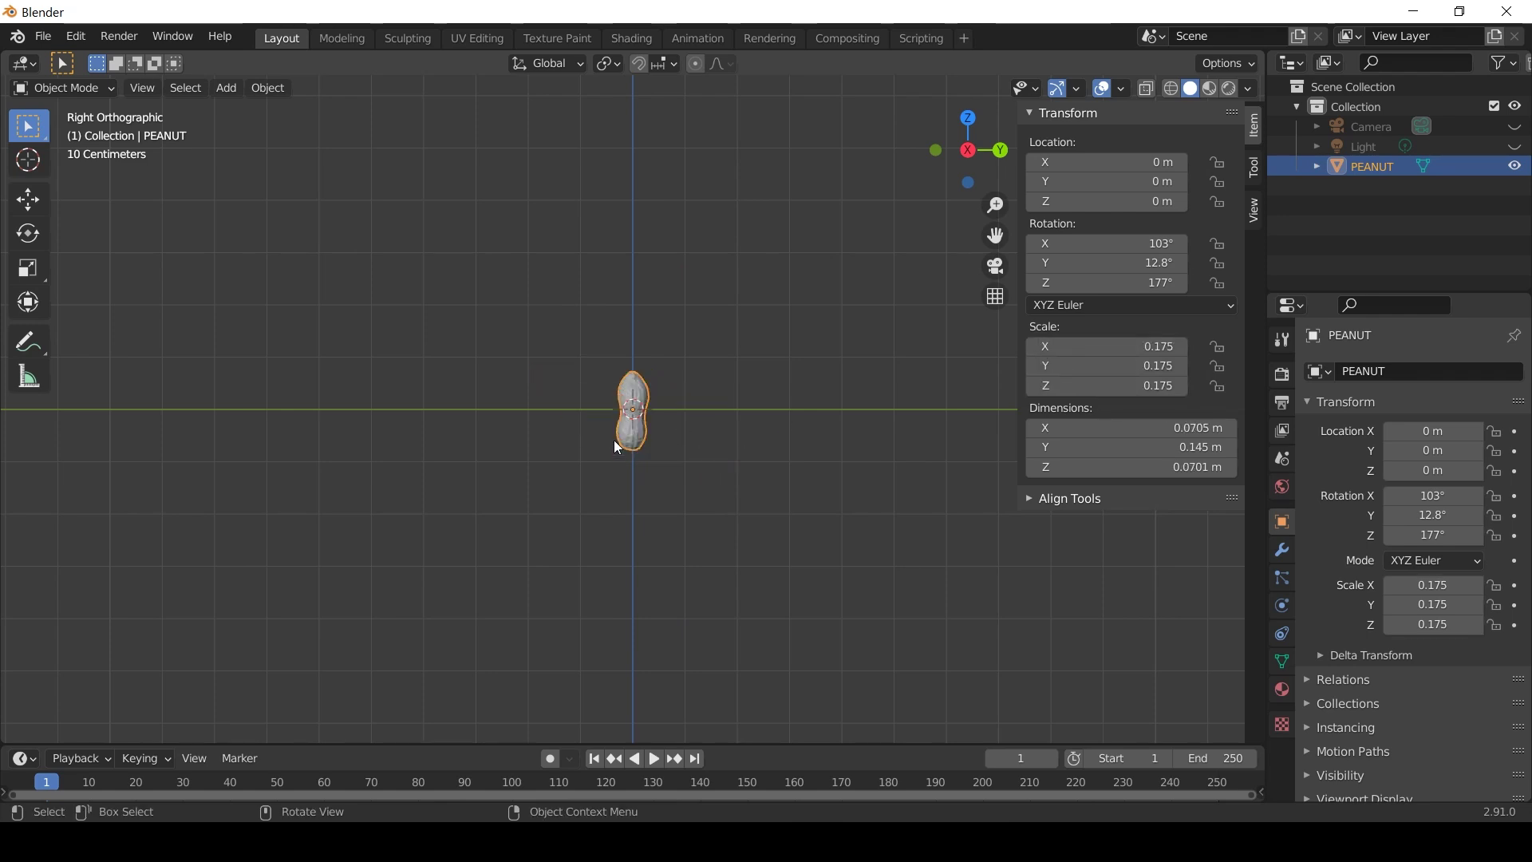
# - Apply all of the peanut's transforms to deltas
pyautogui.scroll(8, 625, 436)
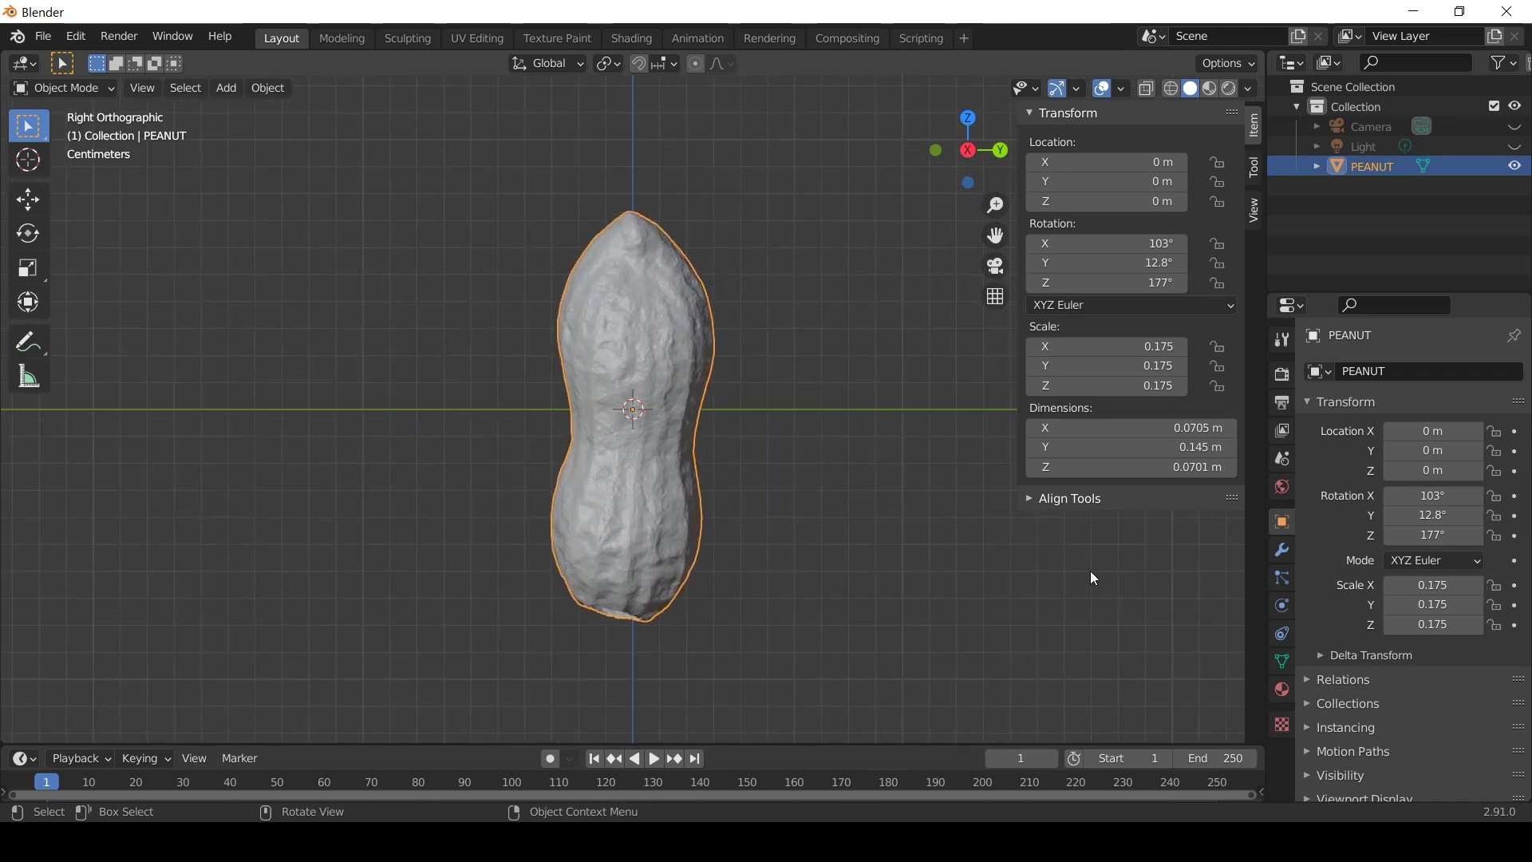
pyautogui.hotkey('ctrl', 'a')
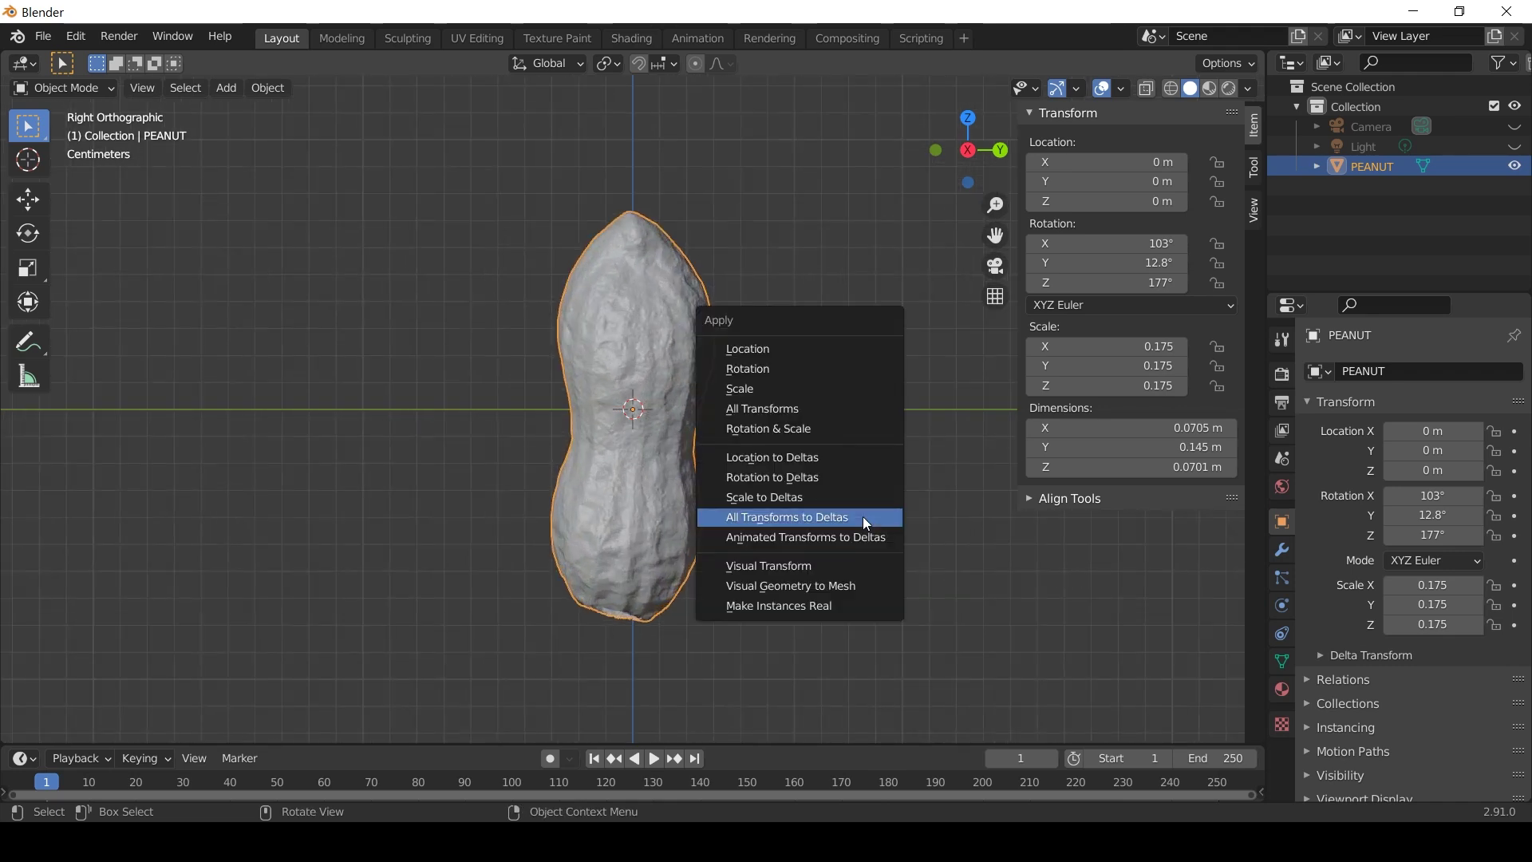
pyautogui.click(866, 520)
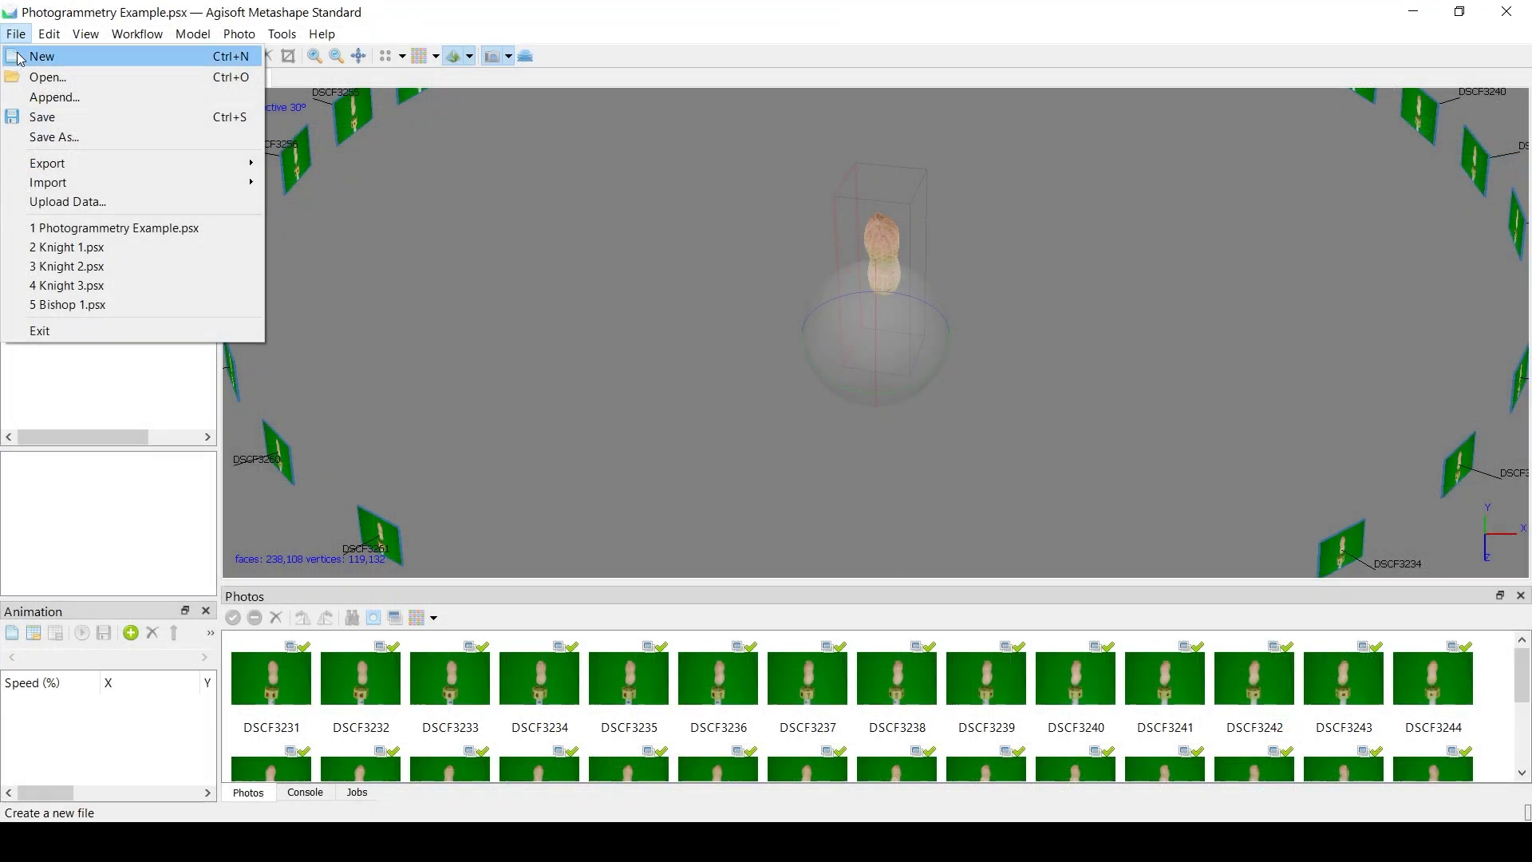
# - Export the peanut as an STL file
pyautogui.moveTo(62, 163)
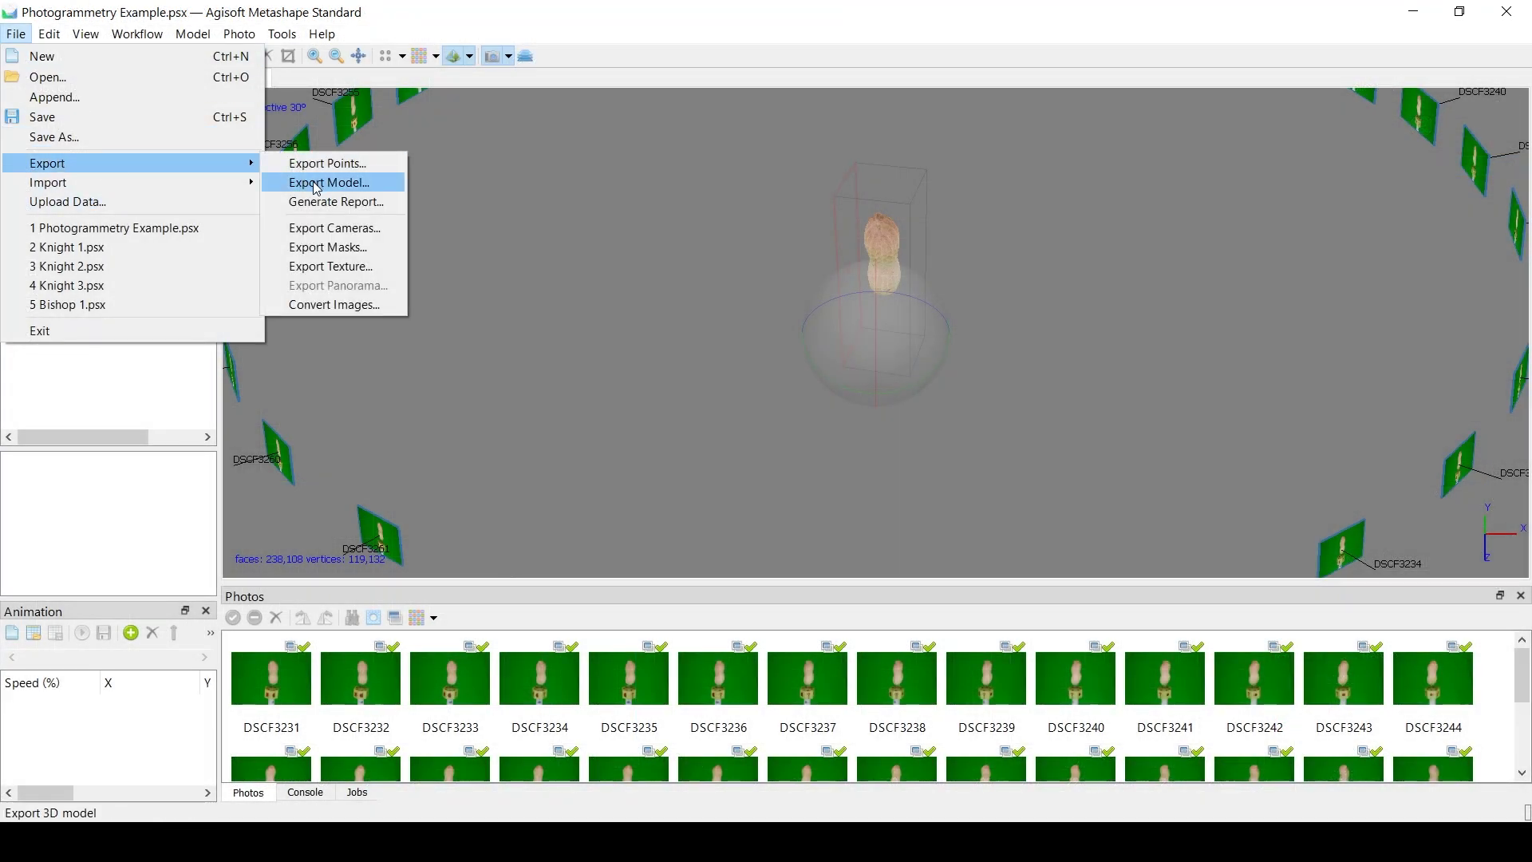
pyautogui.click(347, 182)
pyautogui.click(658, 553)
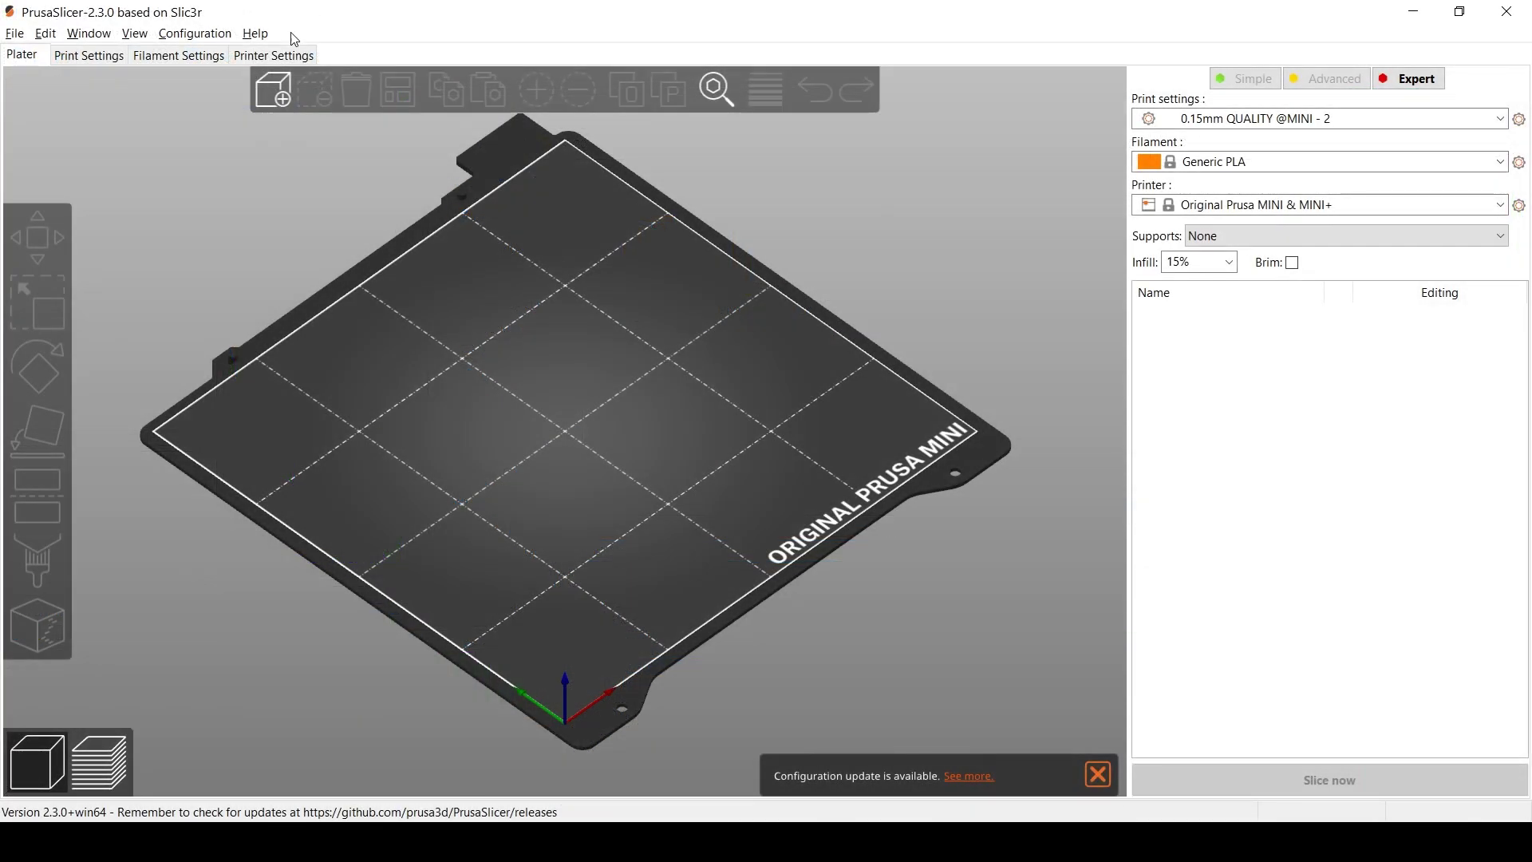
# - Load PEANUT.stl into PrusaSlicer, accepting the conversion from inches
pyautogui.click(279, 102)
pyautogui.doubleClick(592, 212)
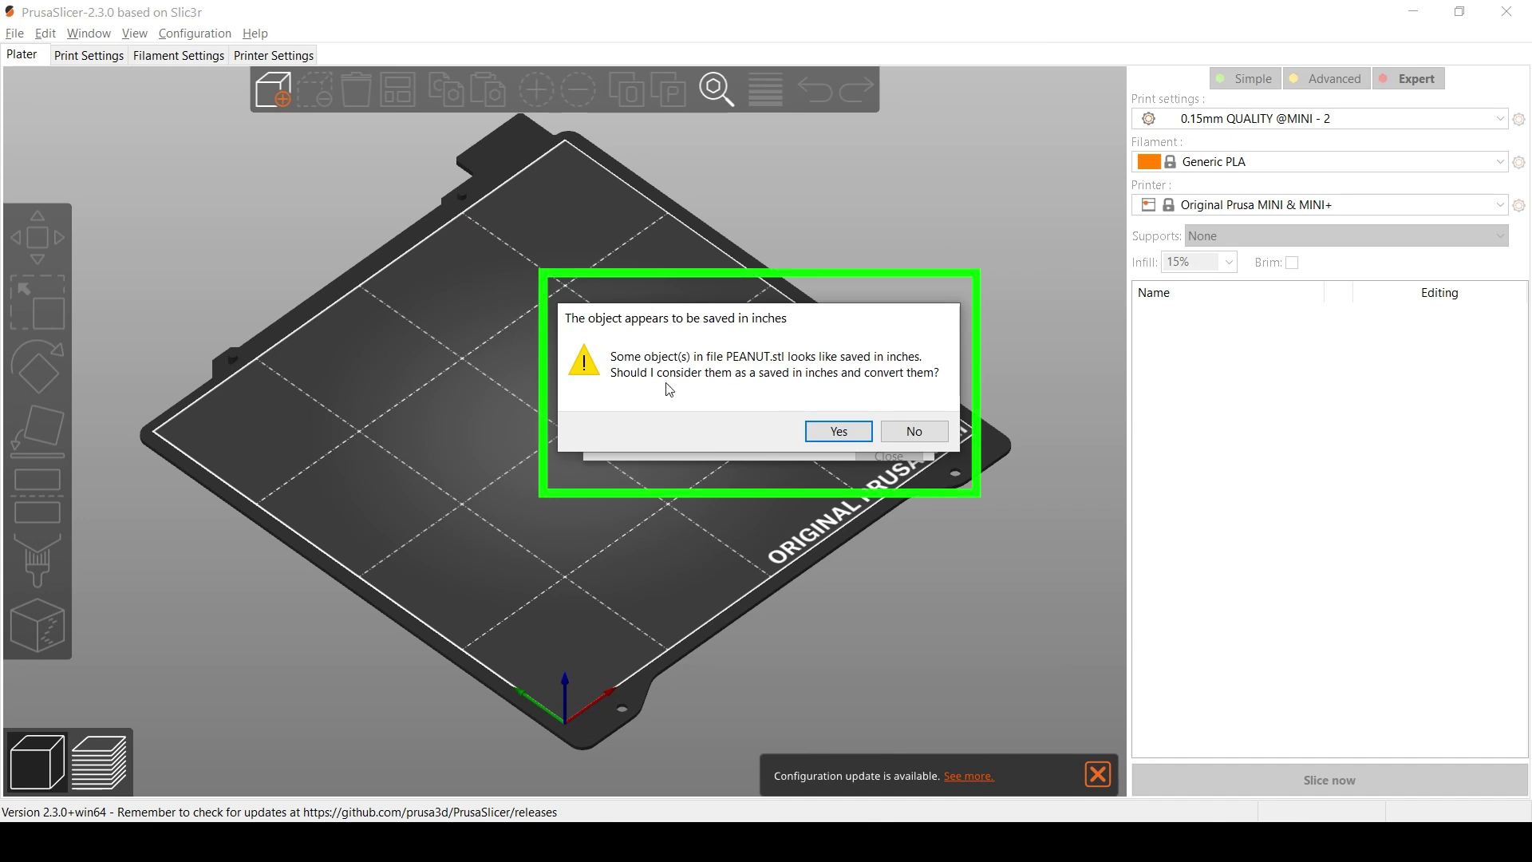
pyautogui.click(838, 431)
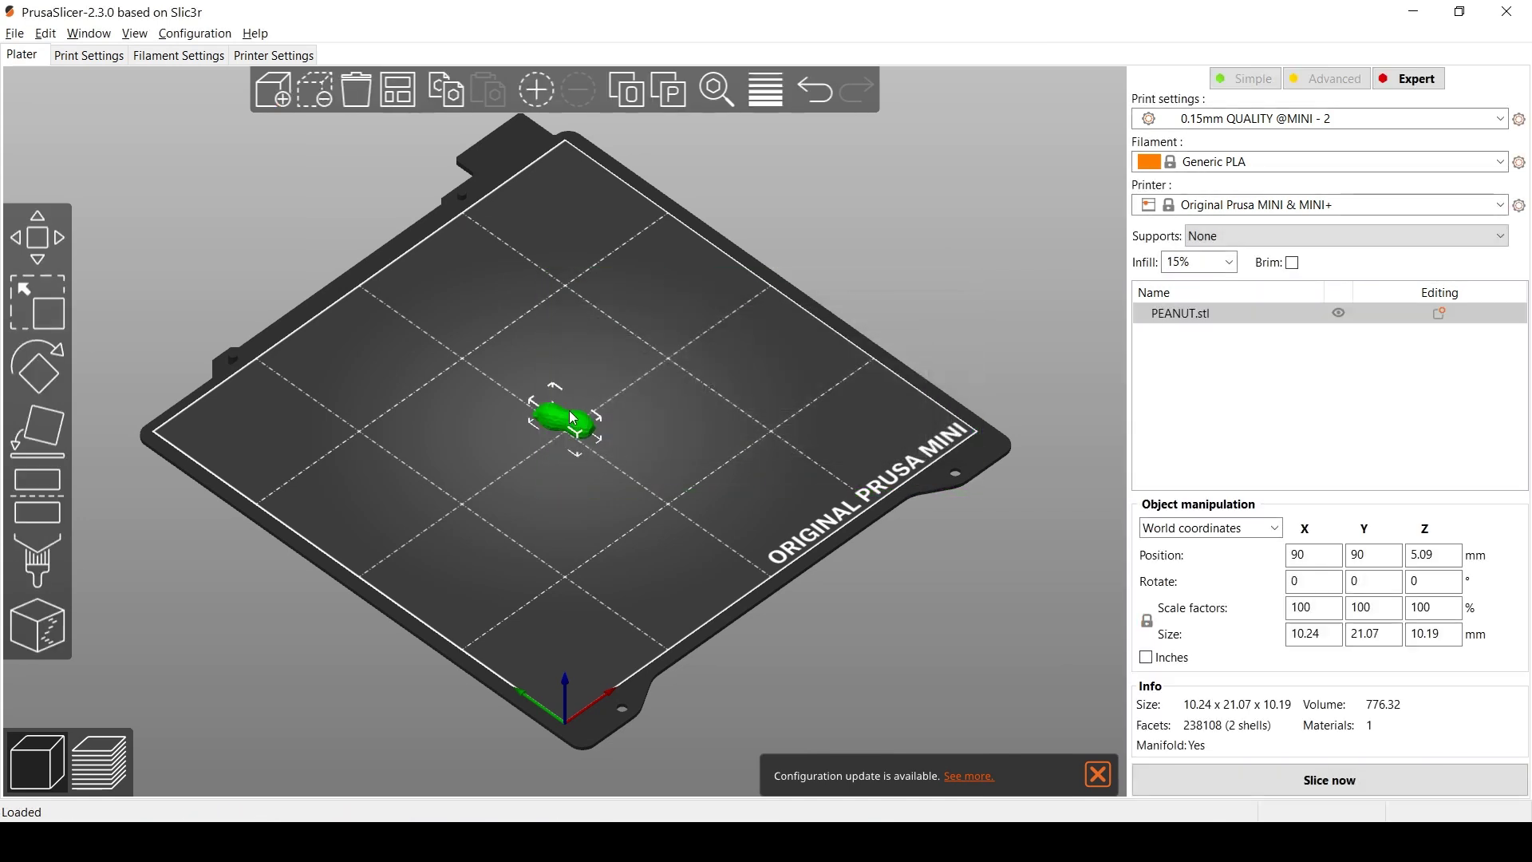
# - Scale the peanut uniformly to 40 mm along Y, about 19.45 × 40 × 19.34 mm
pyautogui.click(1357, 632)
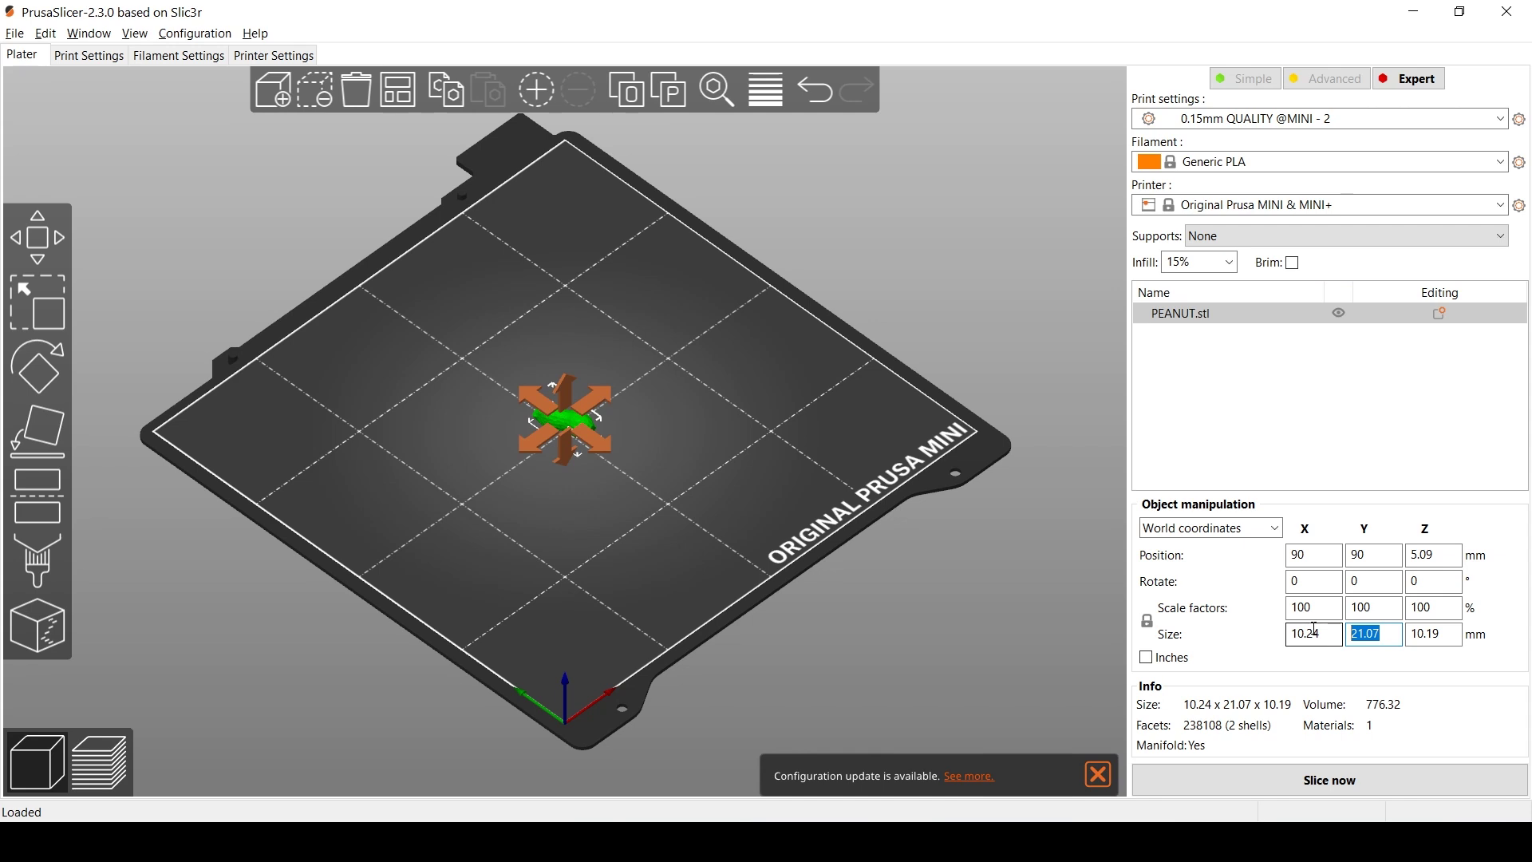
pyautogui.write('40')
pyautogui.press('Return')
pyautogui.rightClick(558, 407)
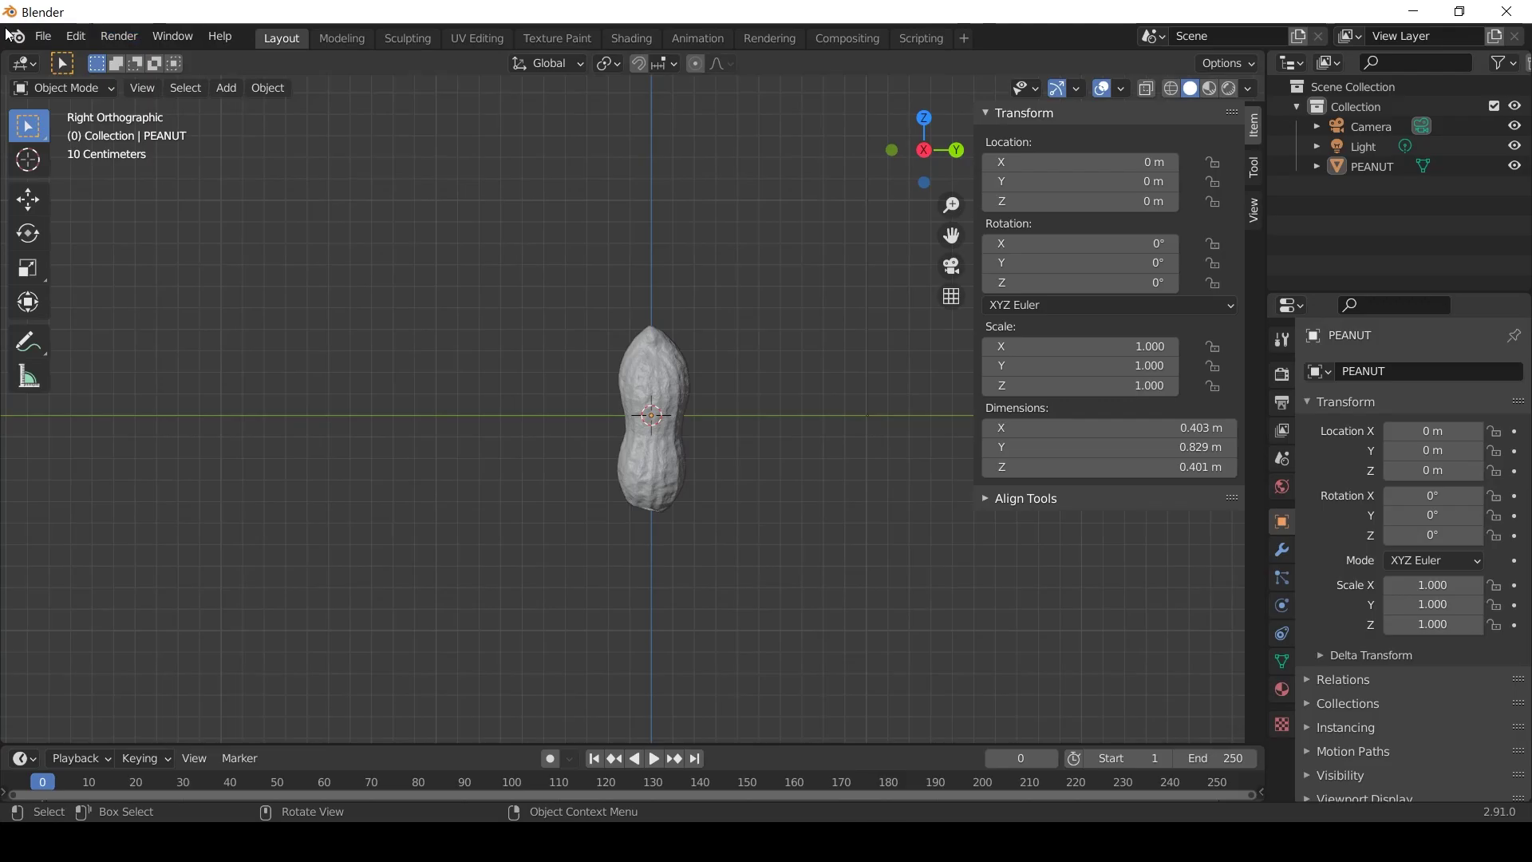
# - Import 'PEANUT from PrusaSlicer.stl' and zoom in to check its size
pyautogui.click(43, 37)
pyautogui.moveTo(98, 310)
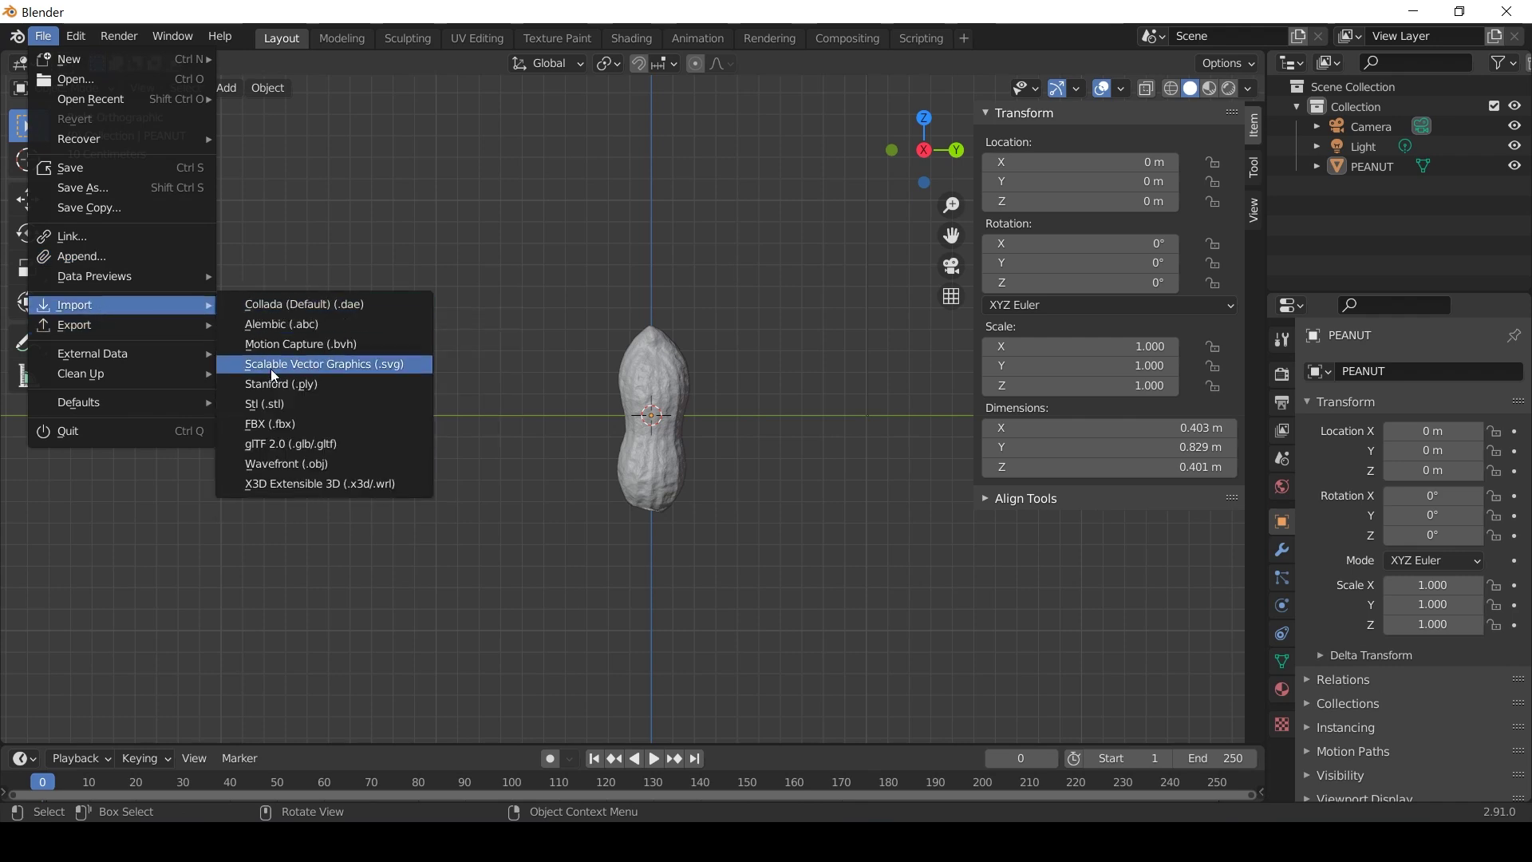
pyautogui.click(300, 403)
pyautogui.doubleClick(567, 282)
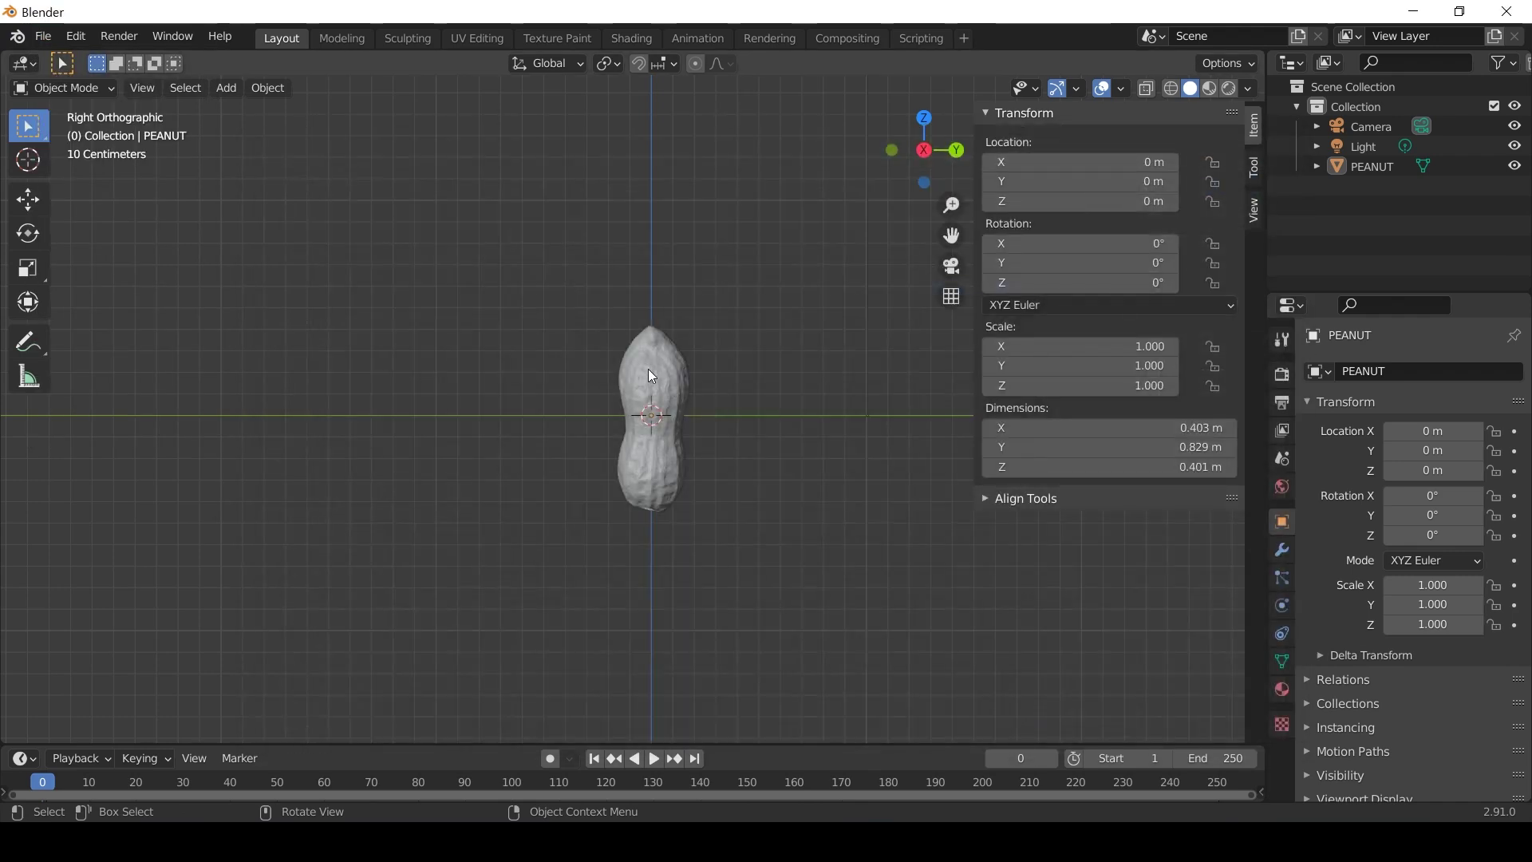
pyautogui.scroll(-15, 648, 389)
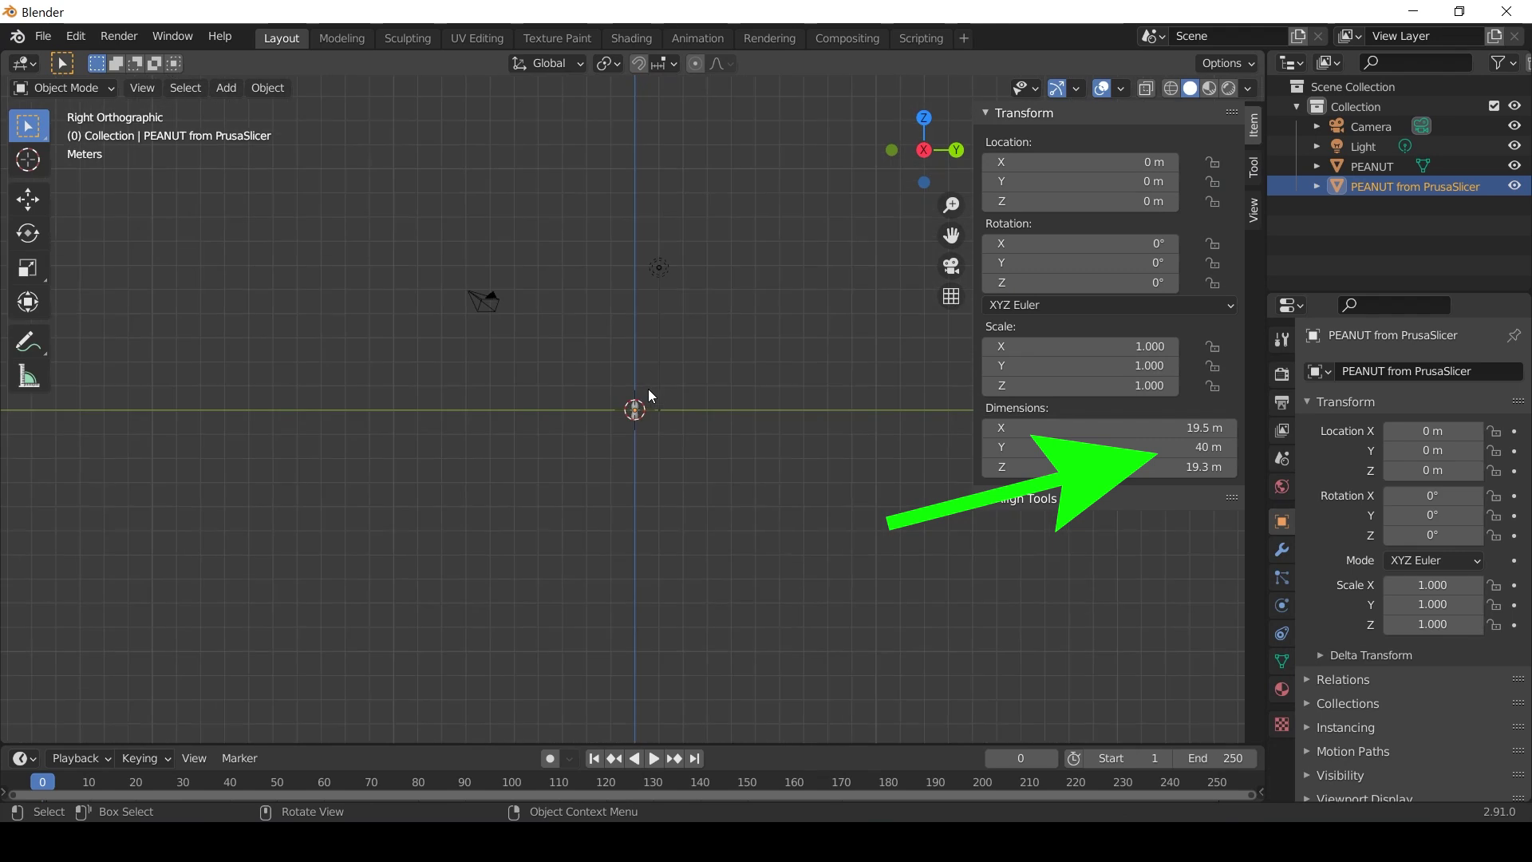
pyautogui.scroll(8, 648, 389)
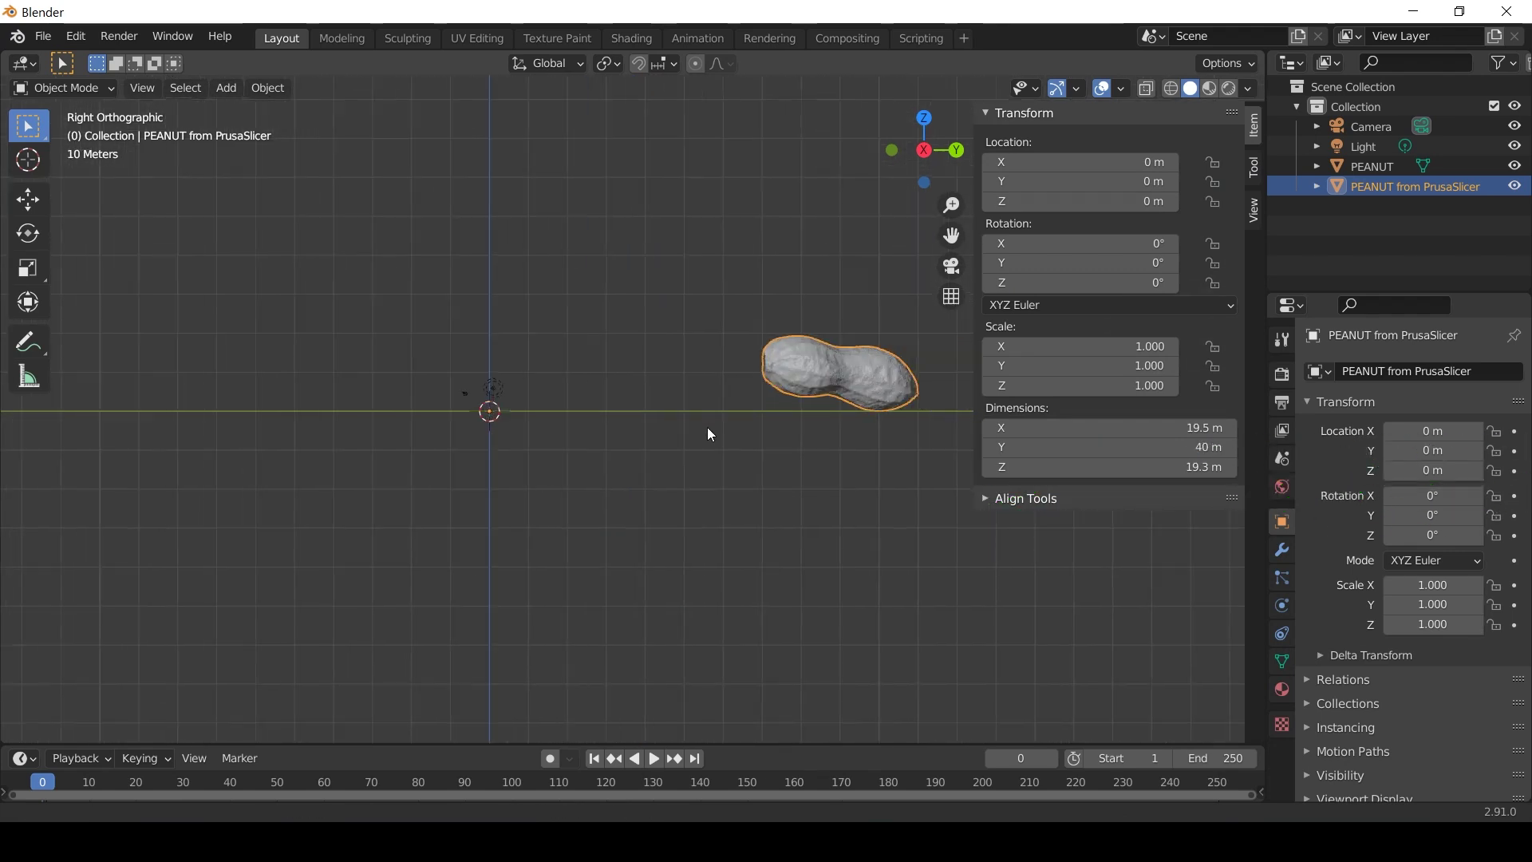
pyautogui.scroll(10, 677, 378)
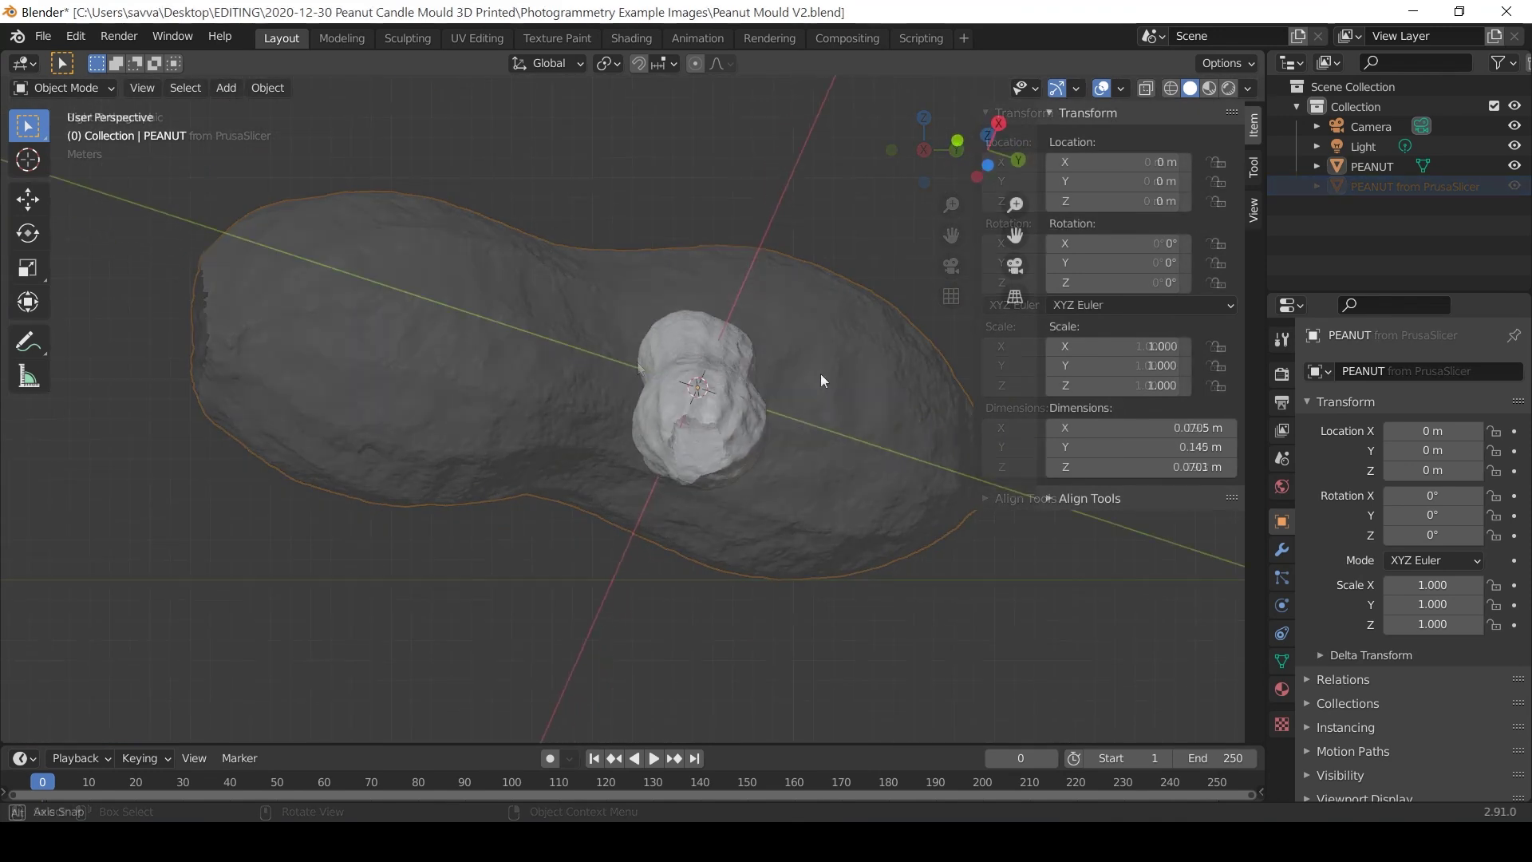
pyautogui.scroll(5, 820, 373)
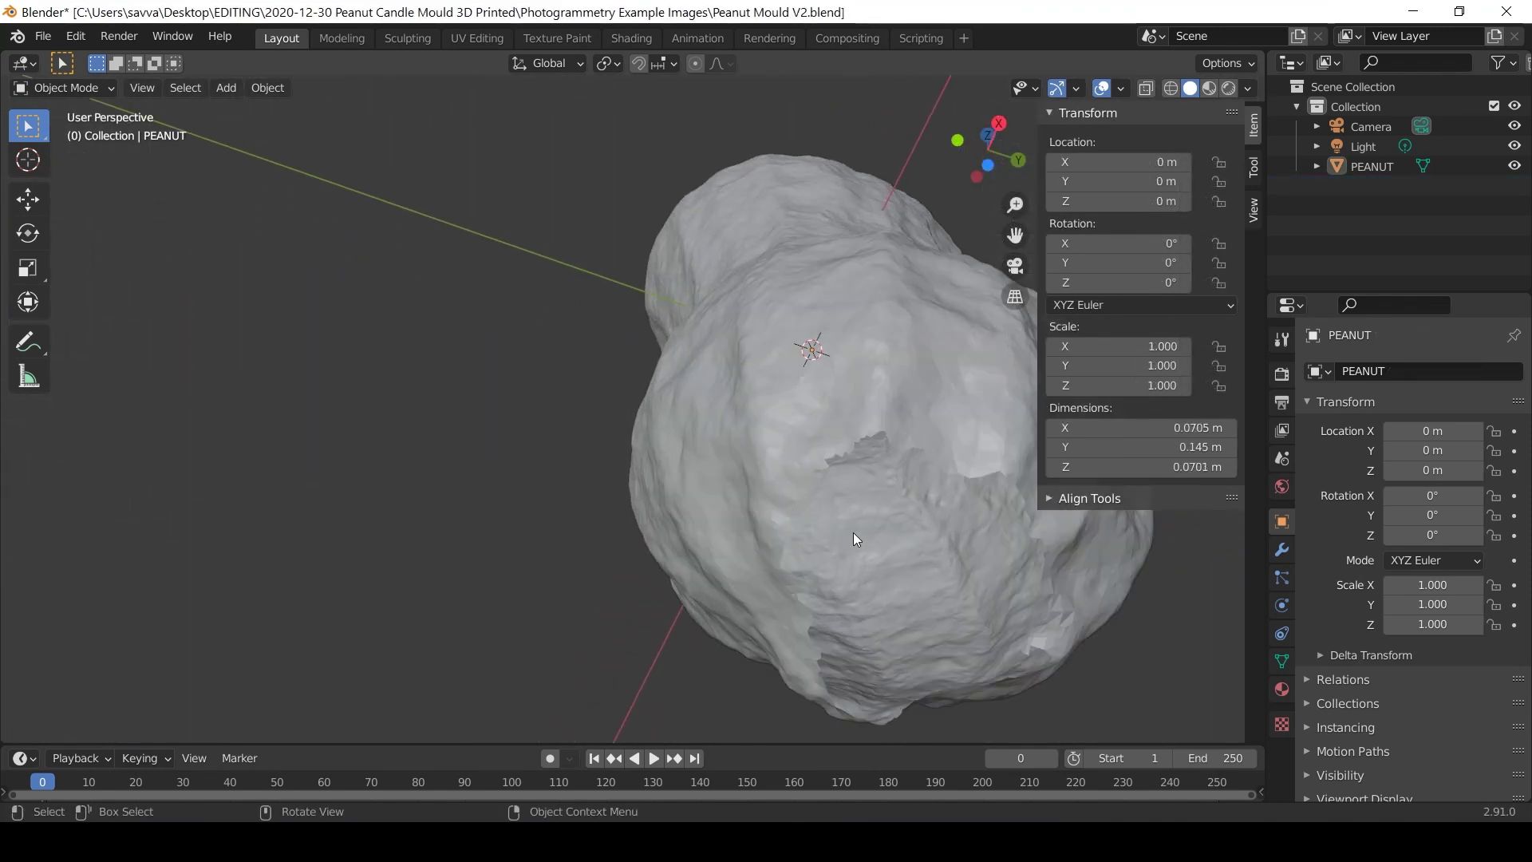
# - Copy and paste the PEANUT object to create PEANUT.001
pyautogui.moveTo(887, 505); pyautogui.dragTo(800, 464, button='middle')
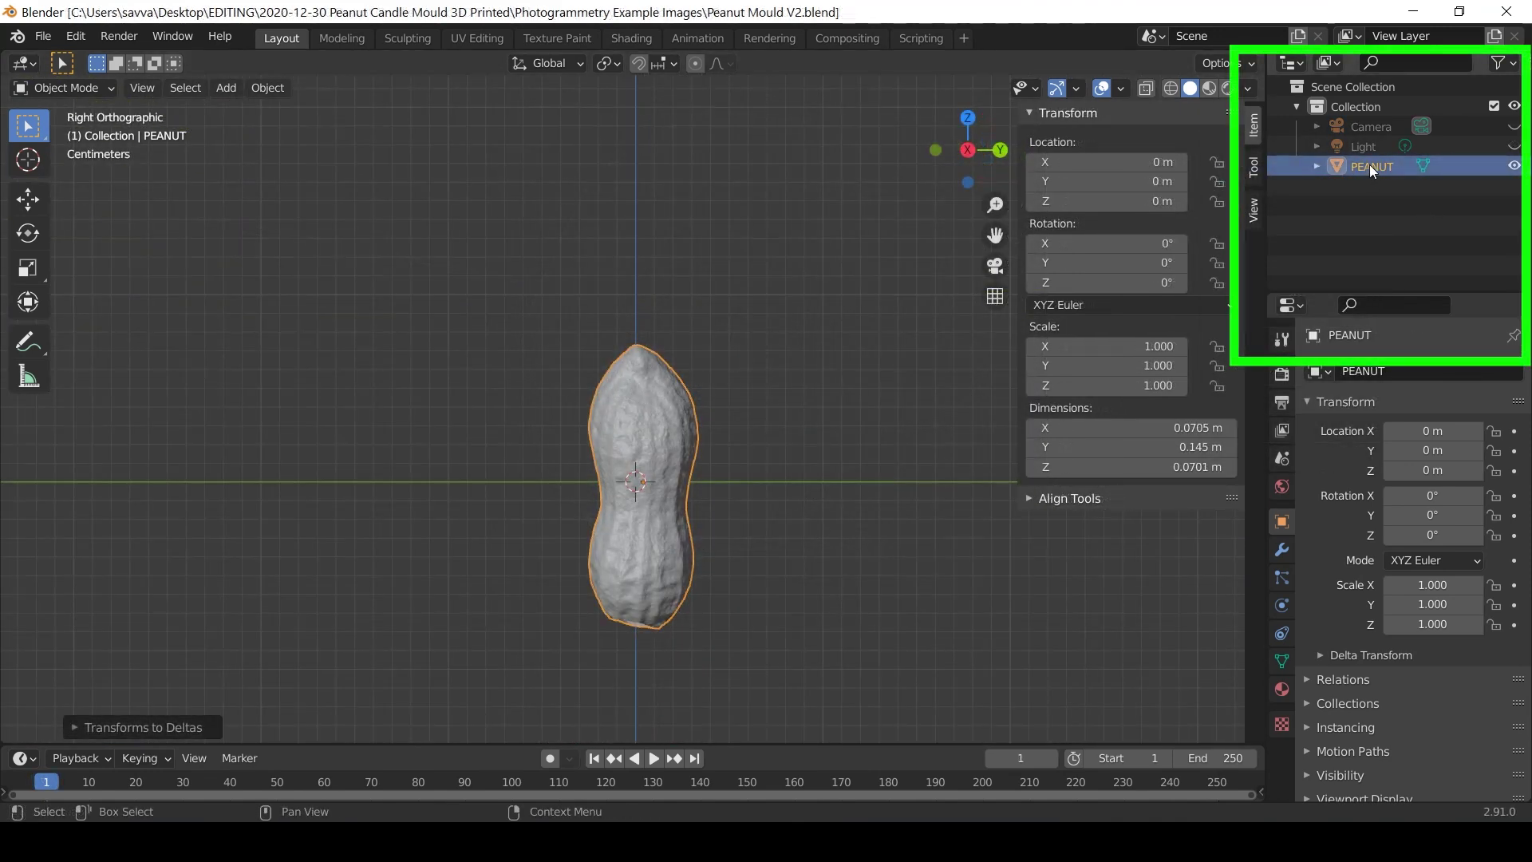
pyautogui.click(1369, 164)
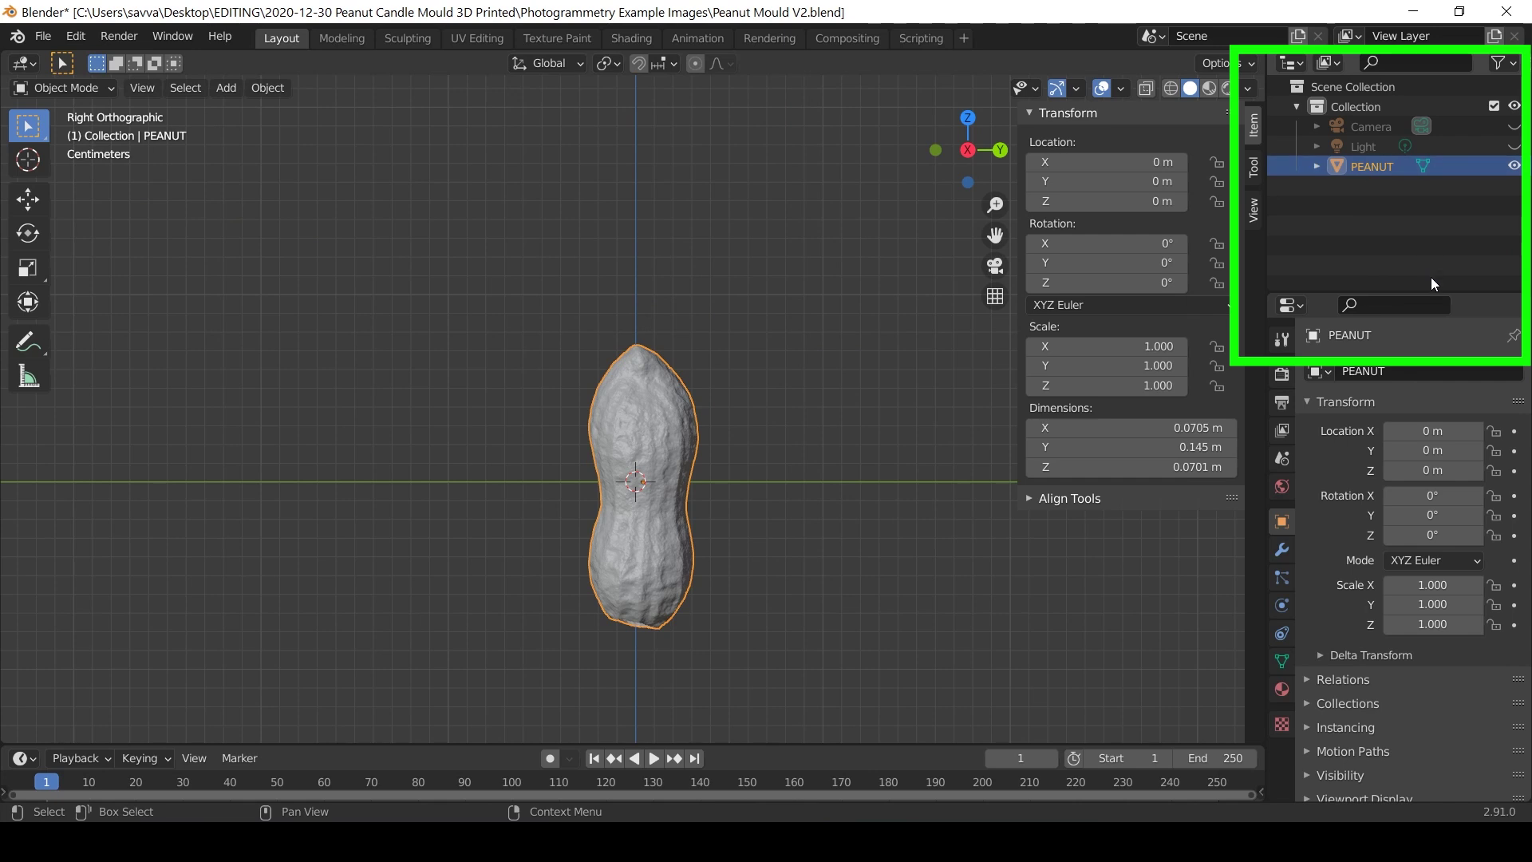
pyautogui.hotkey('ctrl', 'c')
pyautogui.hotkey('ctrl', 'v')
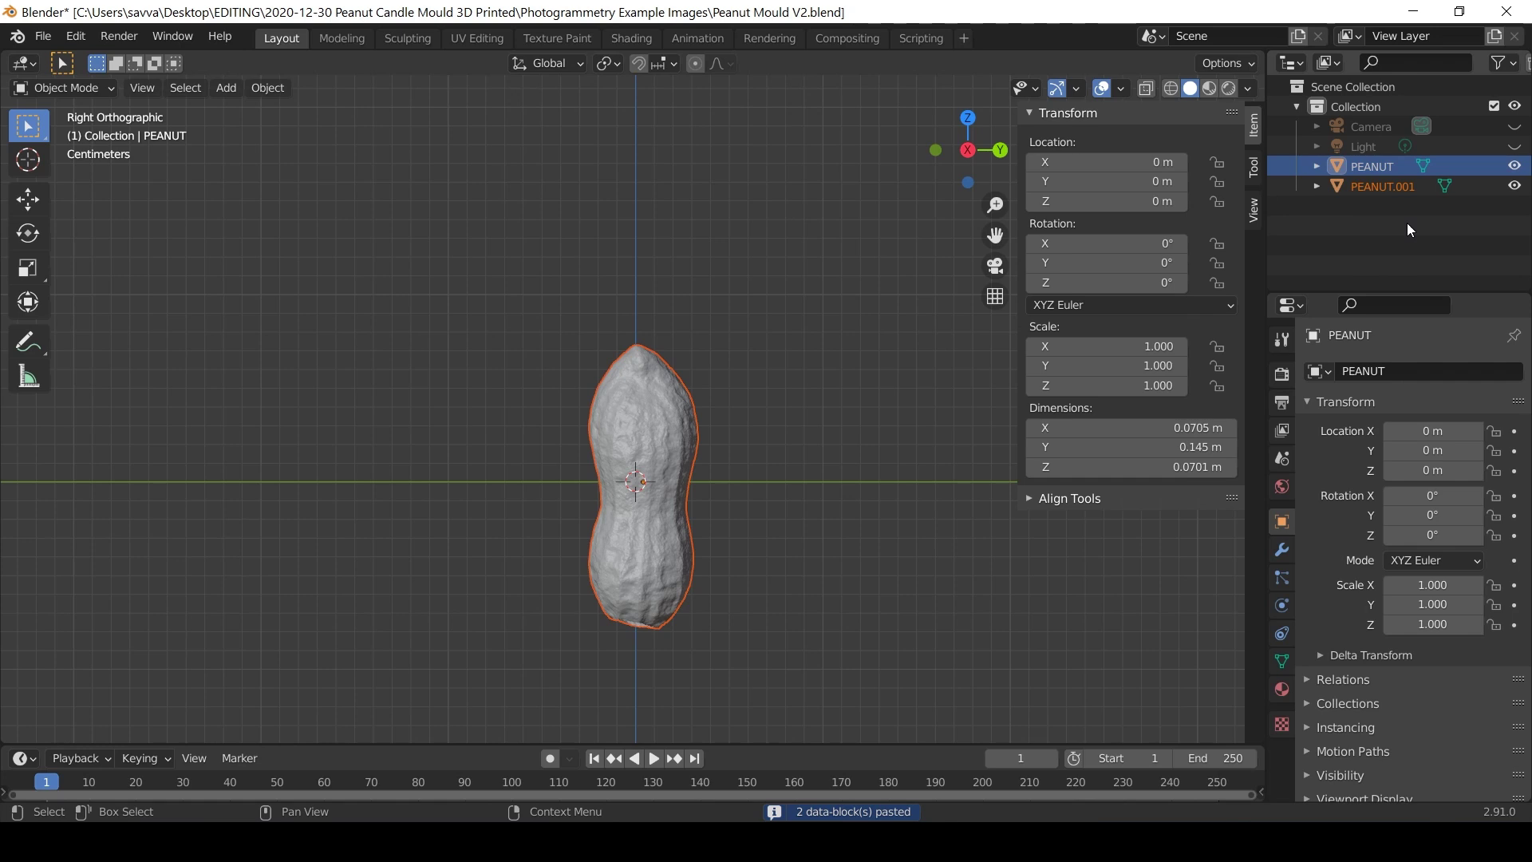
# - Add a Remesh modifier to PEANUT.001
pyautogui.click(1393, 186)
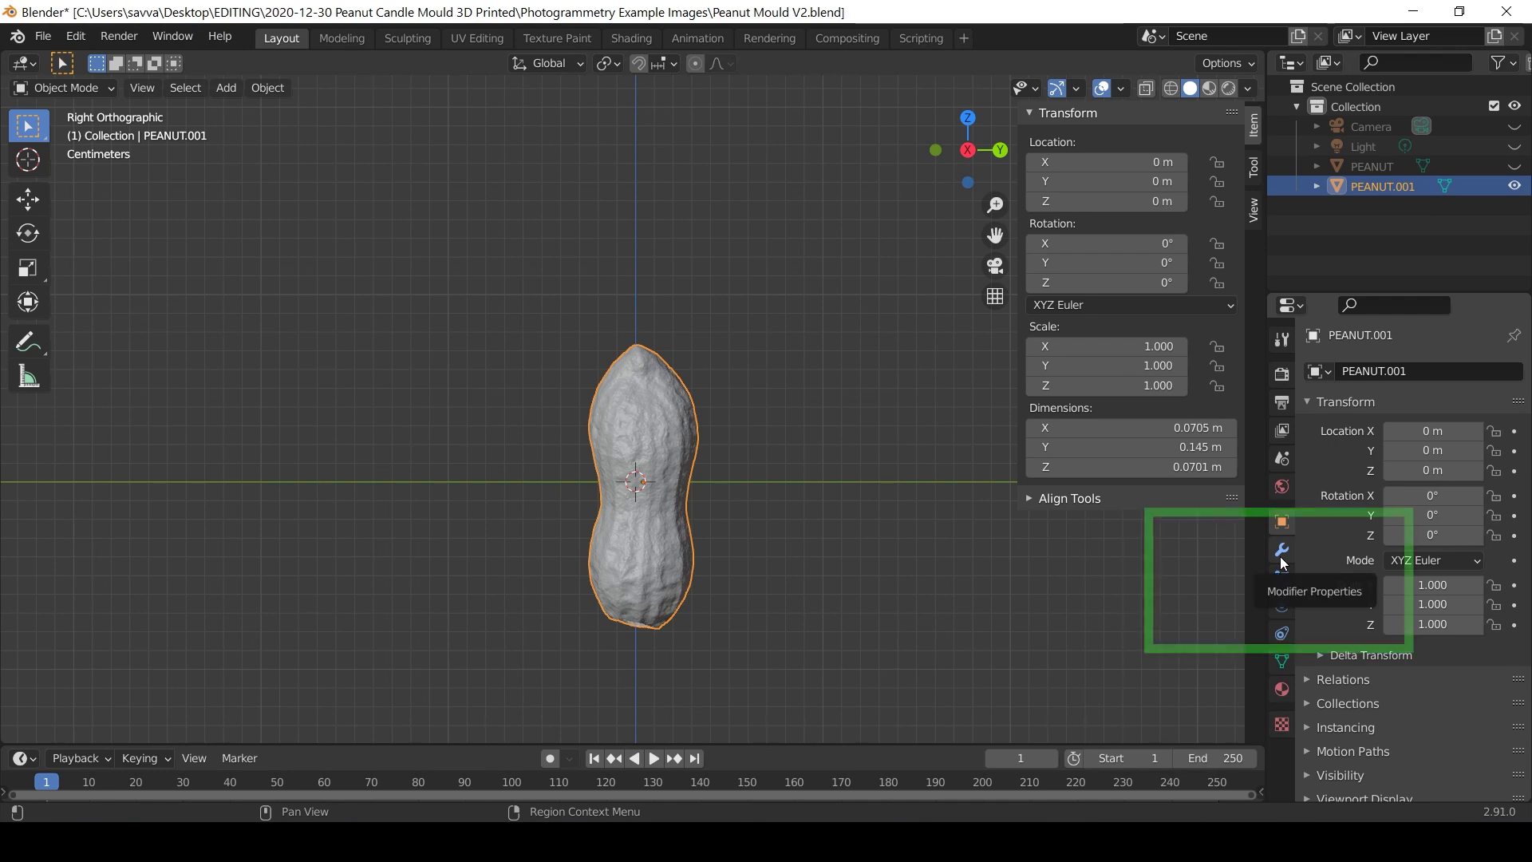
pyautogui.click(1281, 558)
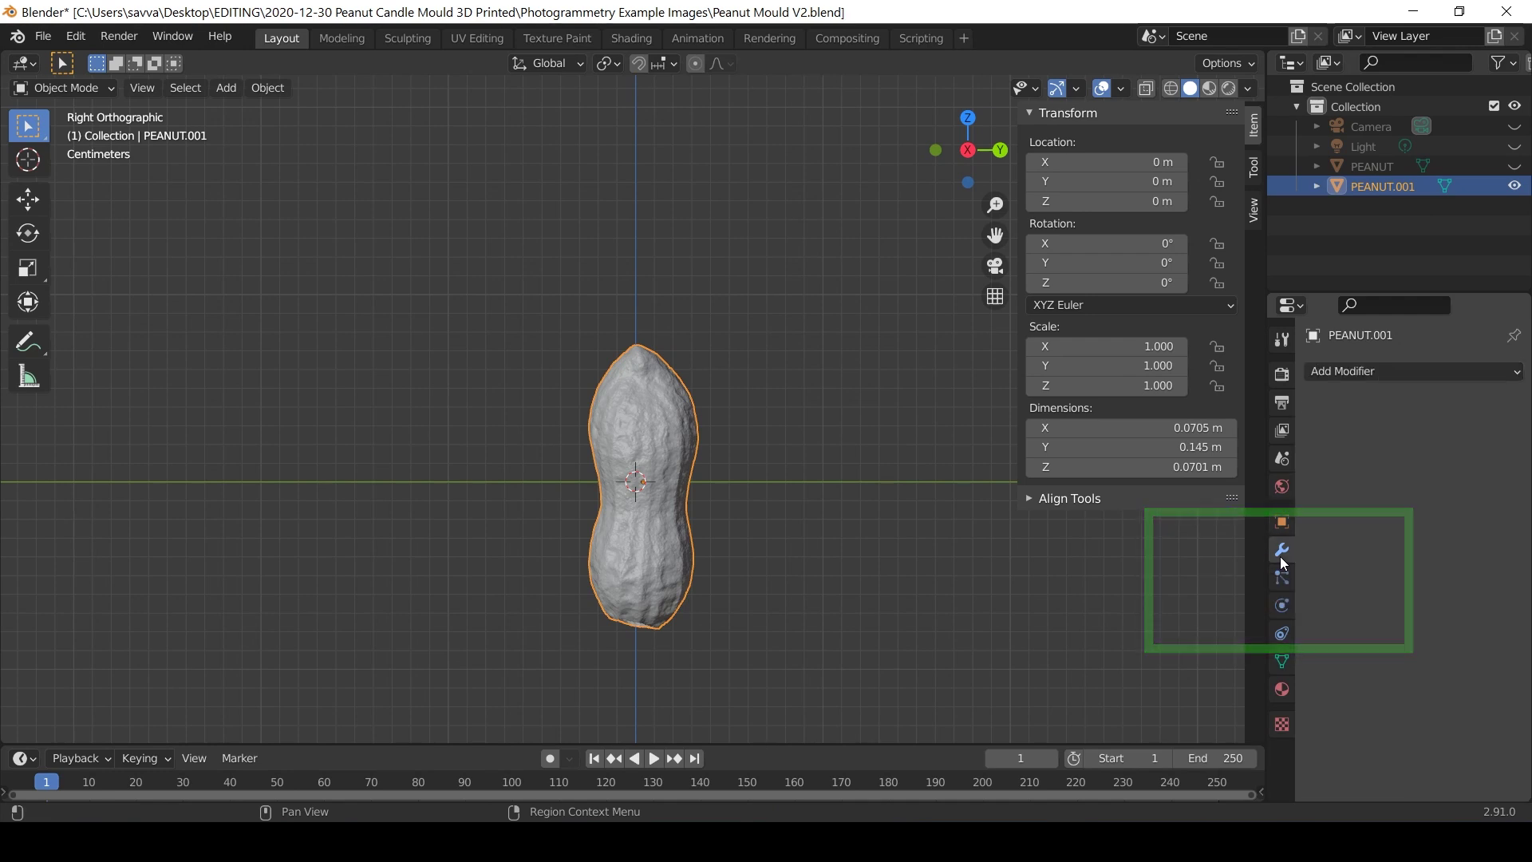
pyautogui.click(1492, 375)
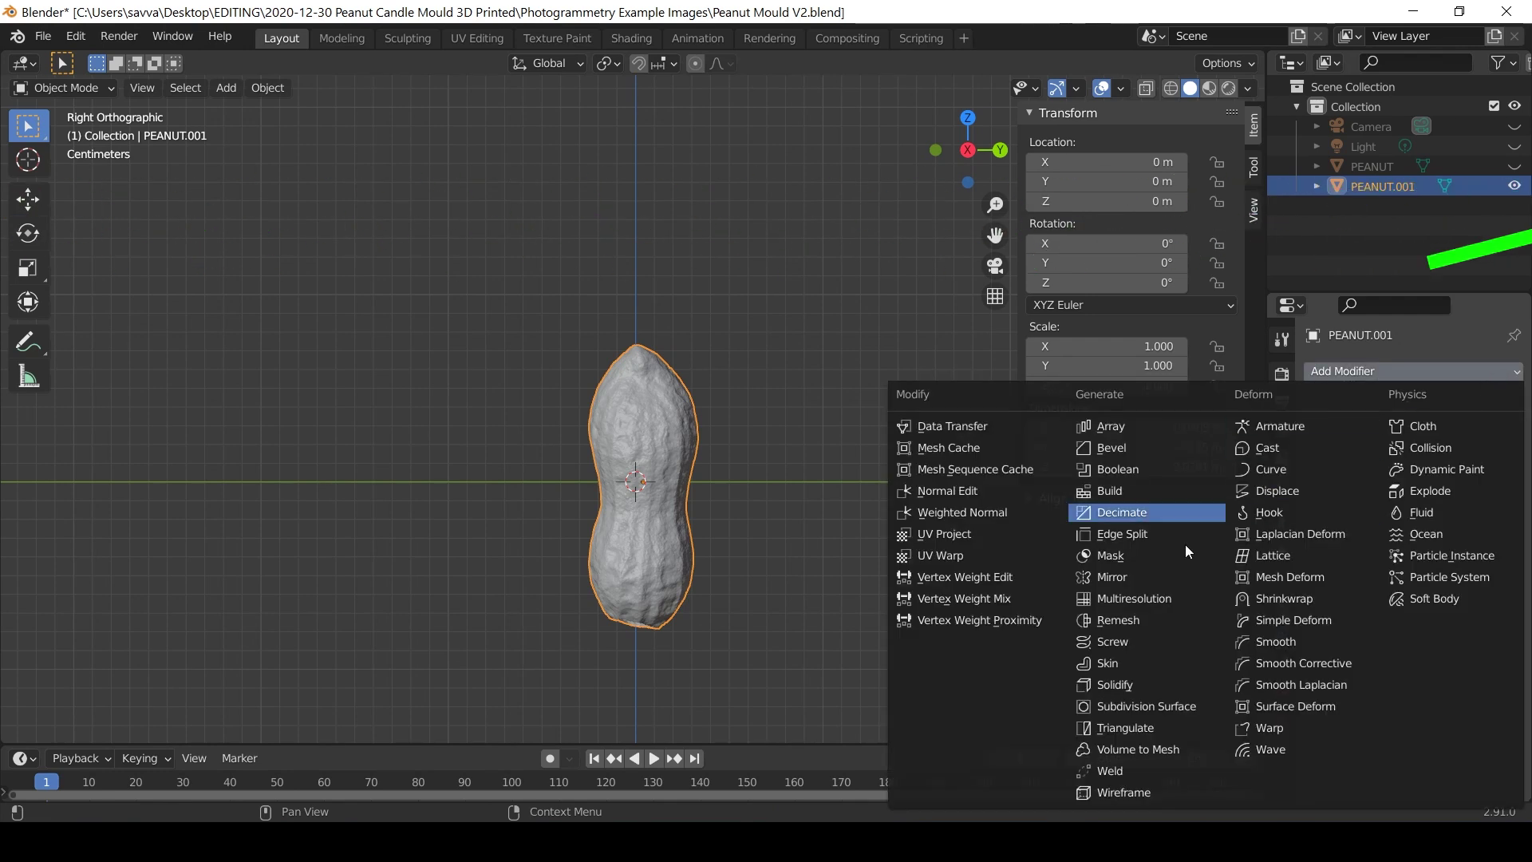
pyautogui.click(1123, 620)
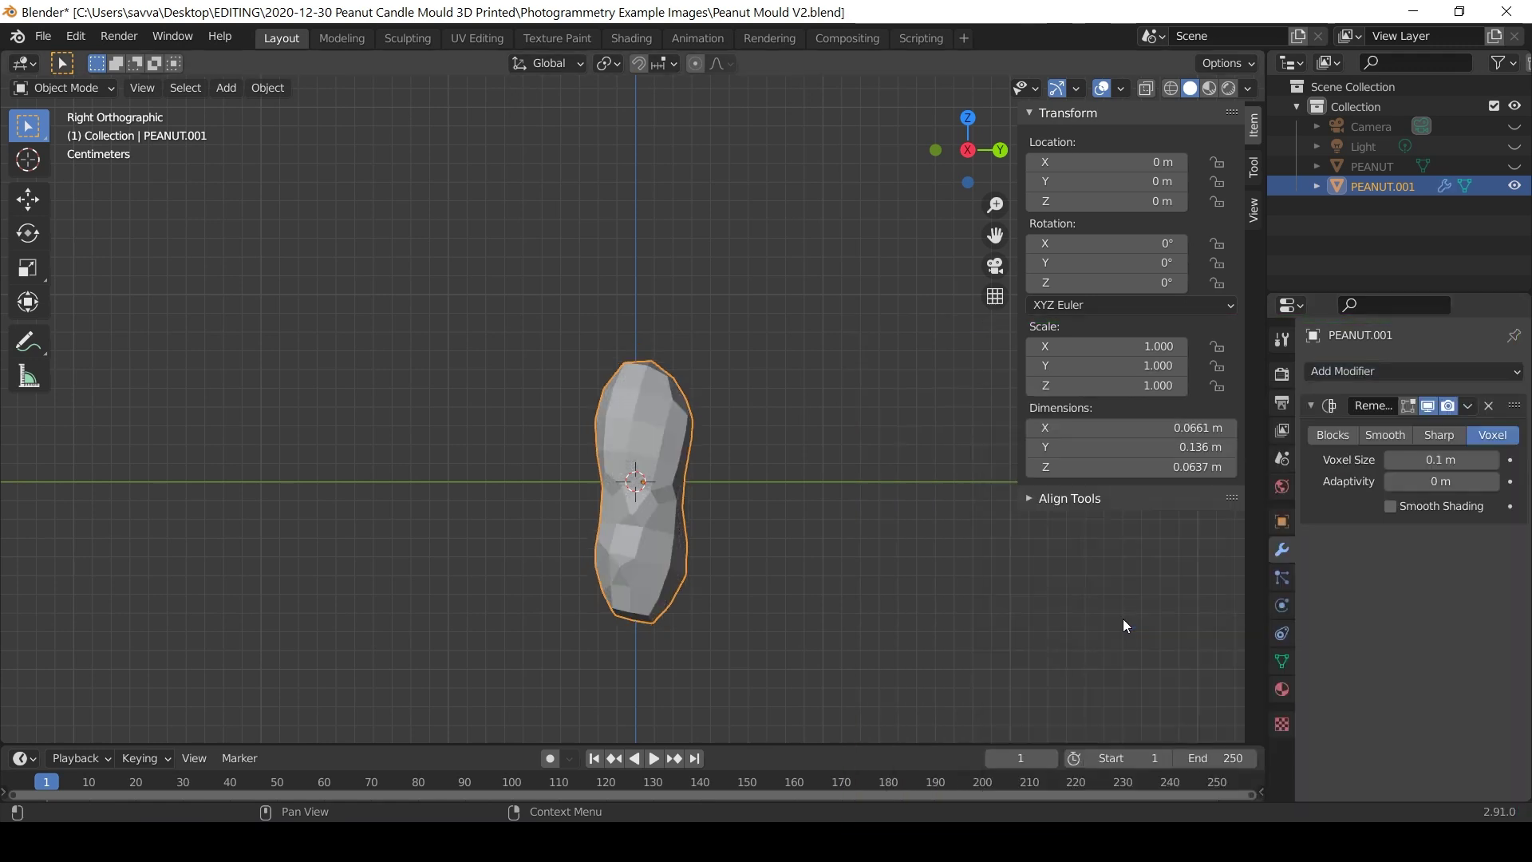
pyautogui.click(1427, 405)
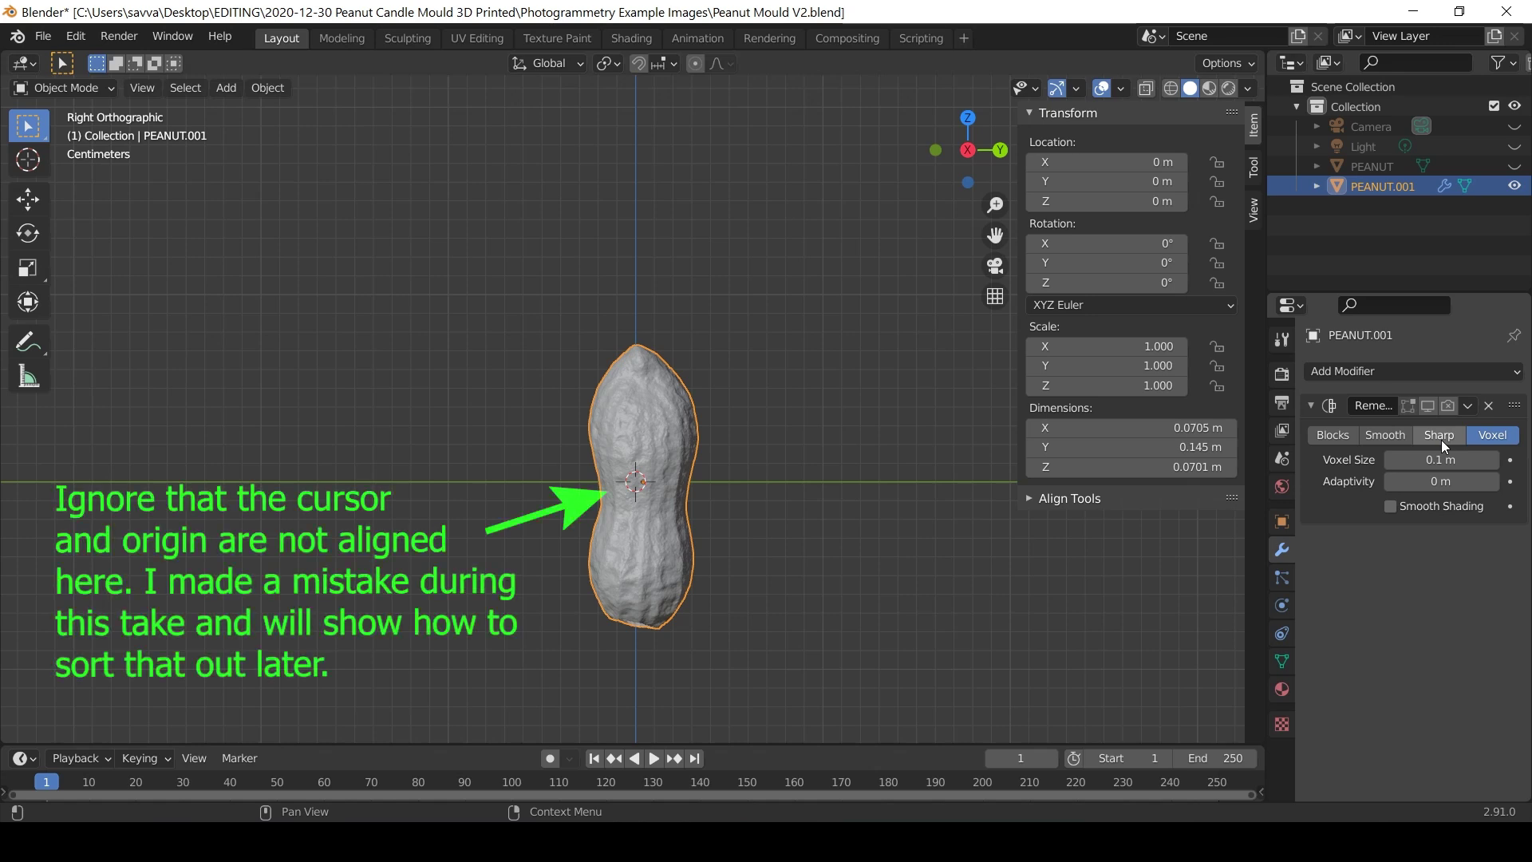
# - Set the remesh to Sharp, octree depth 11, scale 0.990, and apply it
pyautogui.click(1440, 439)
pyautogui.click(1464, 463)
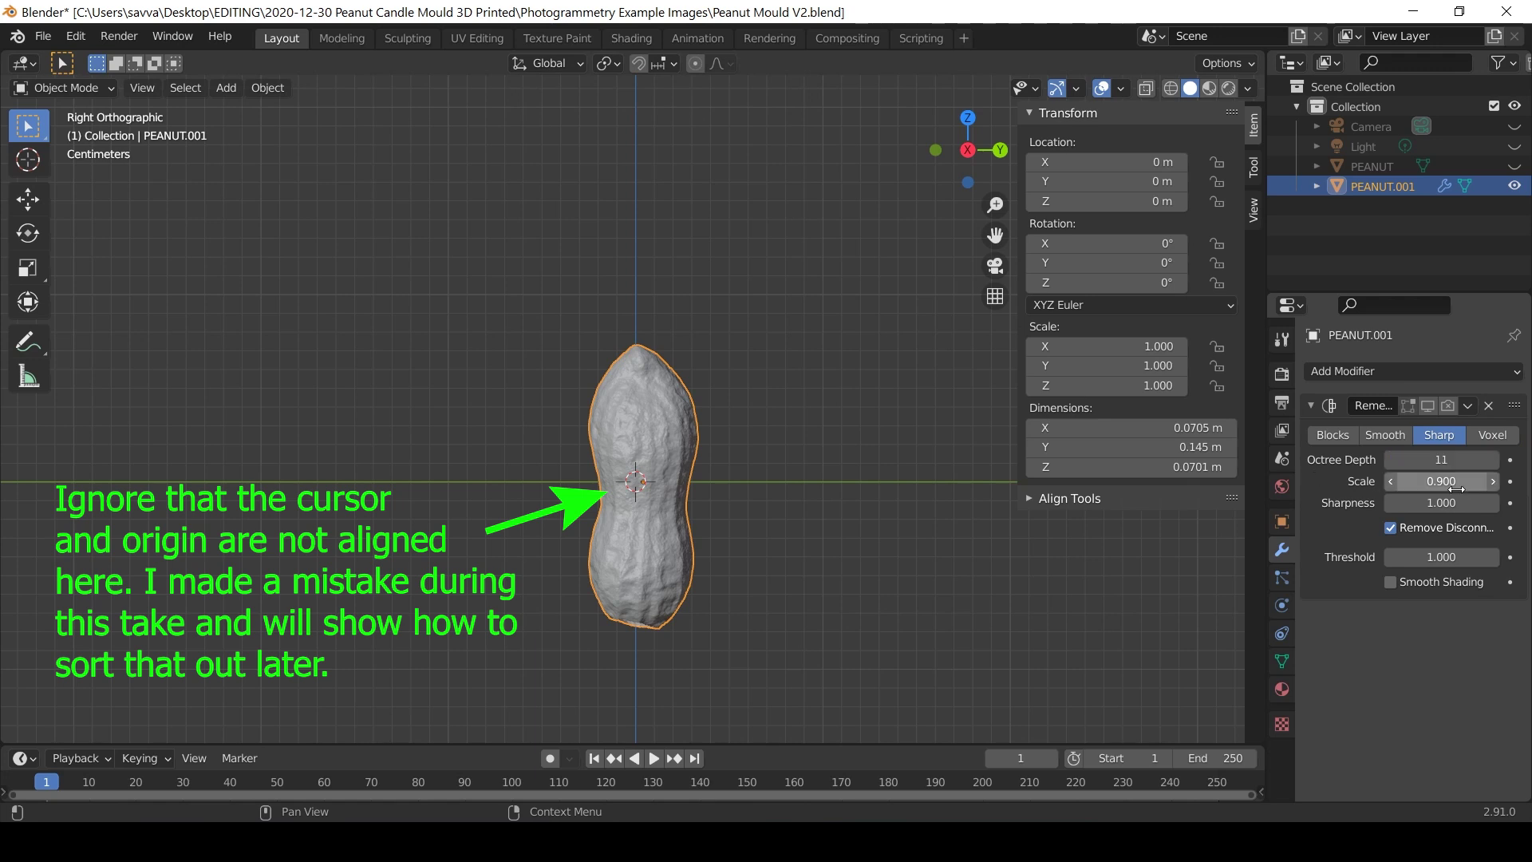
pyautogui.write('9')
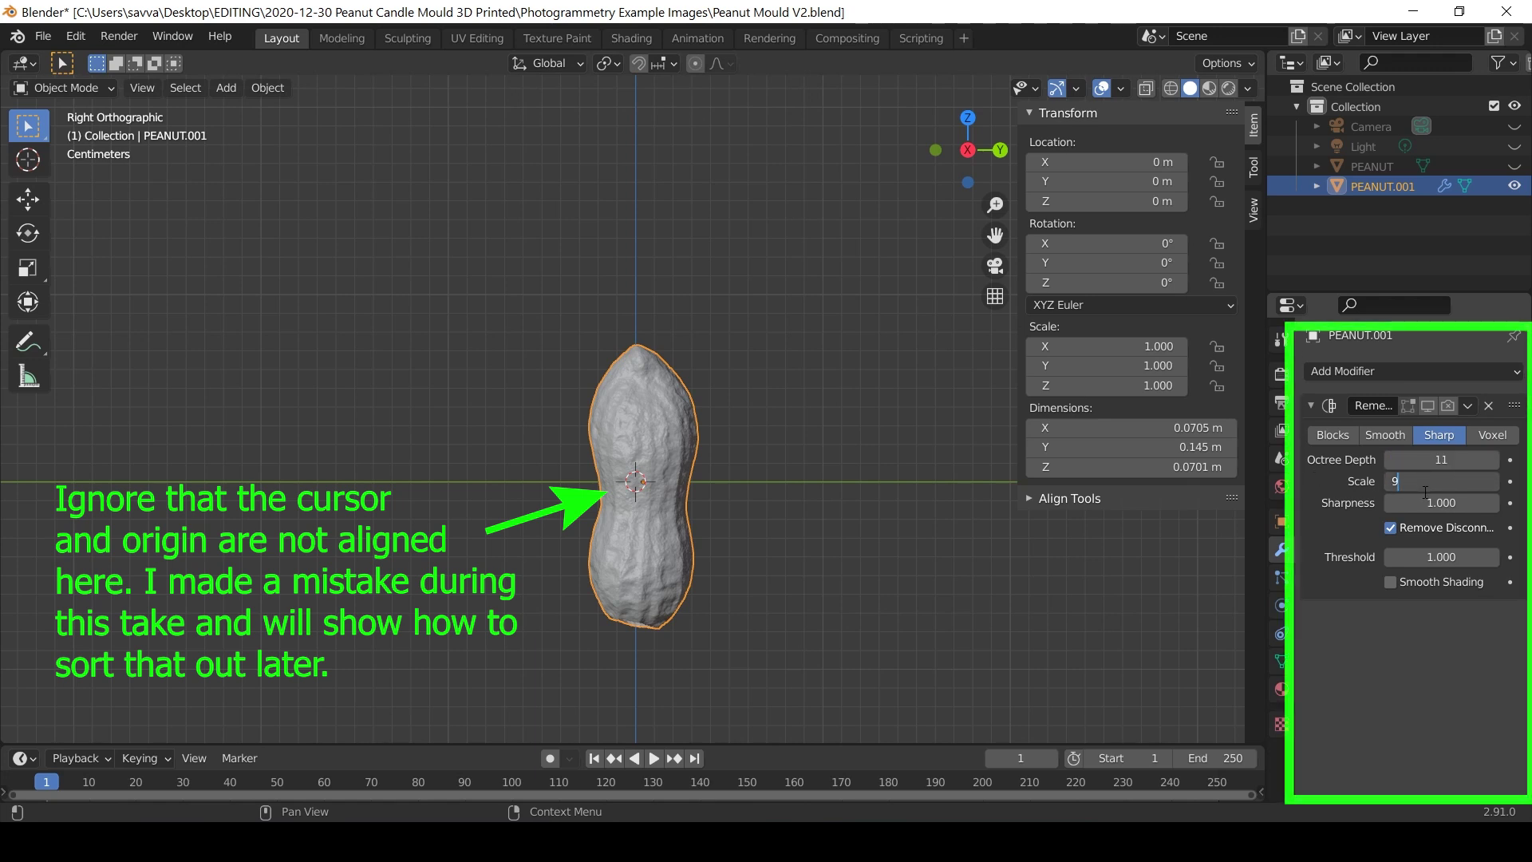
pyautogui.press('Return')
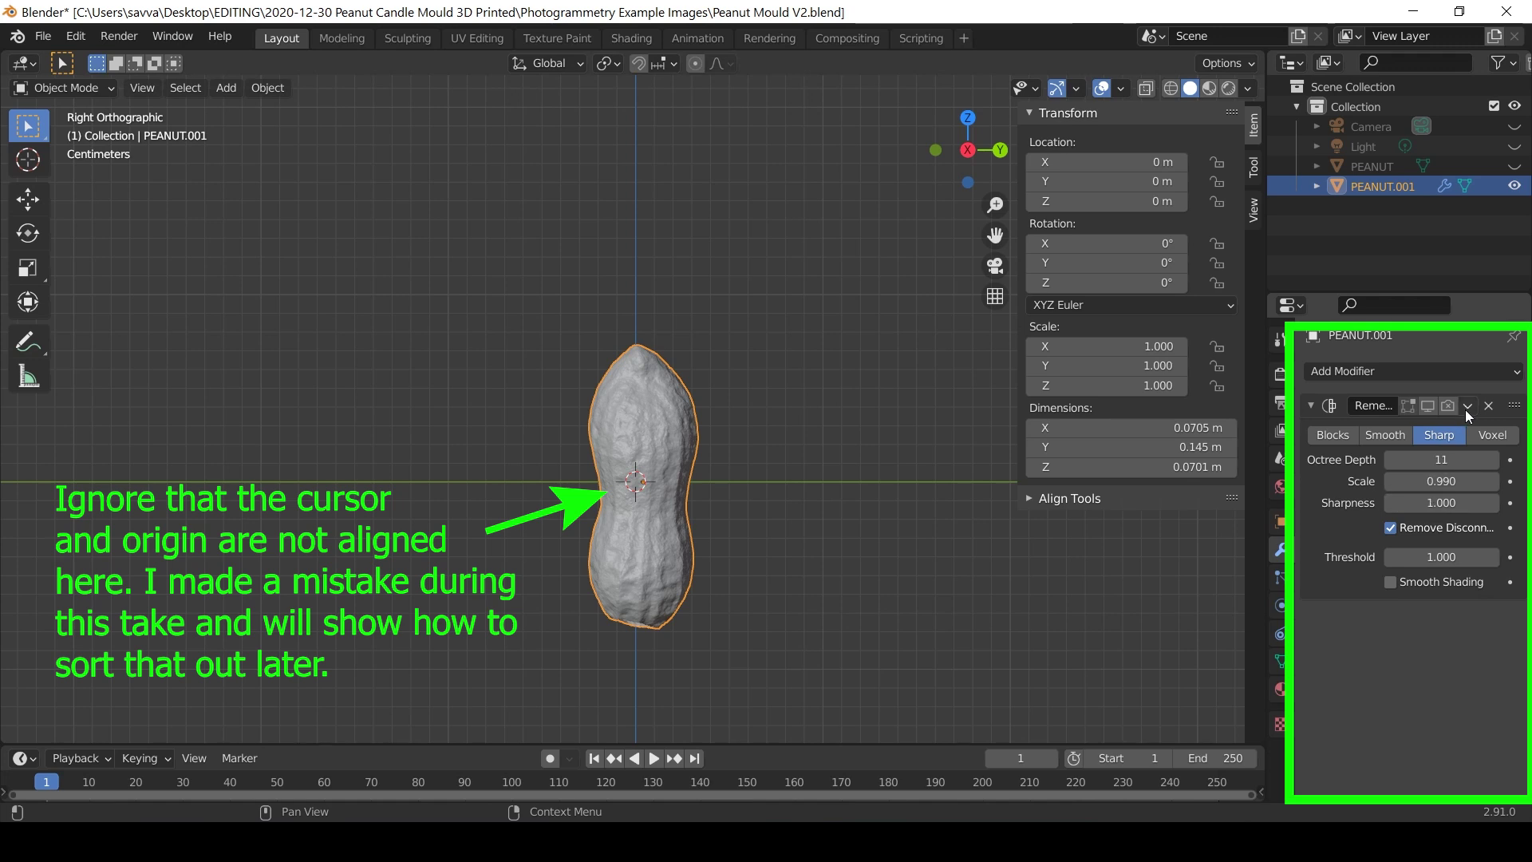
pyautogui.click(1466, 407)
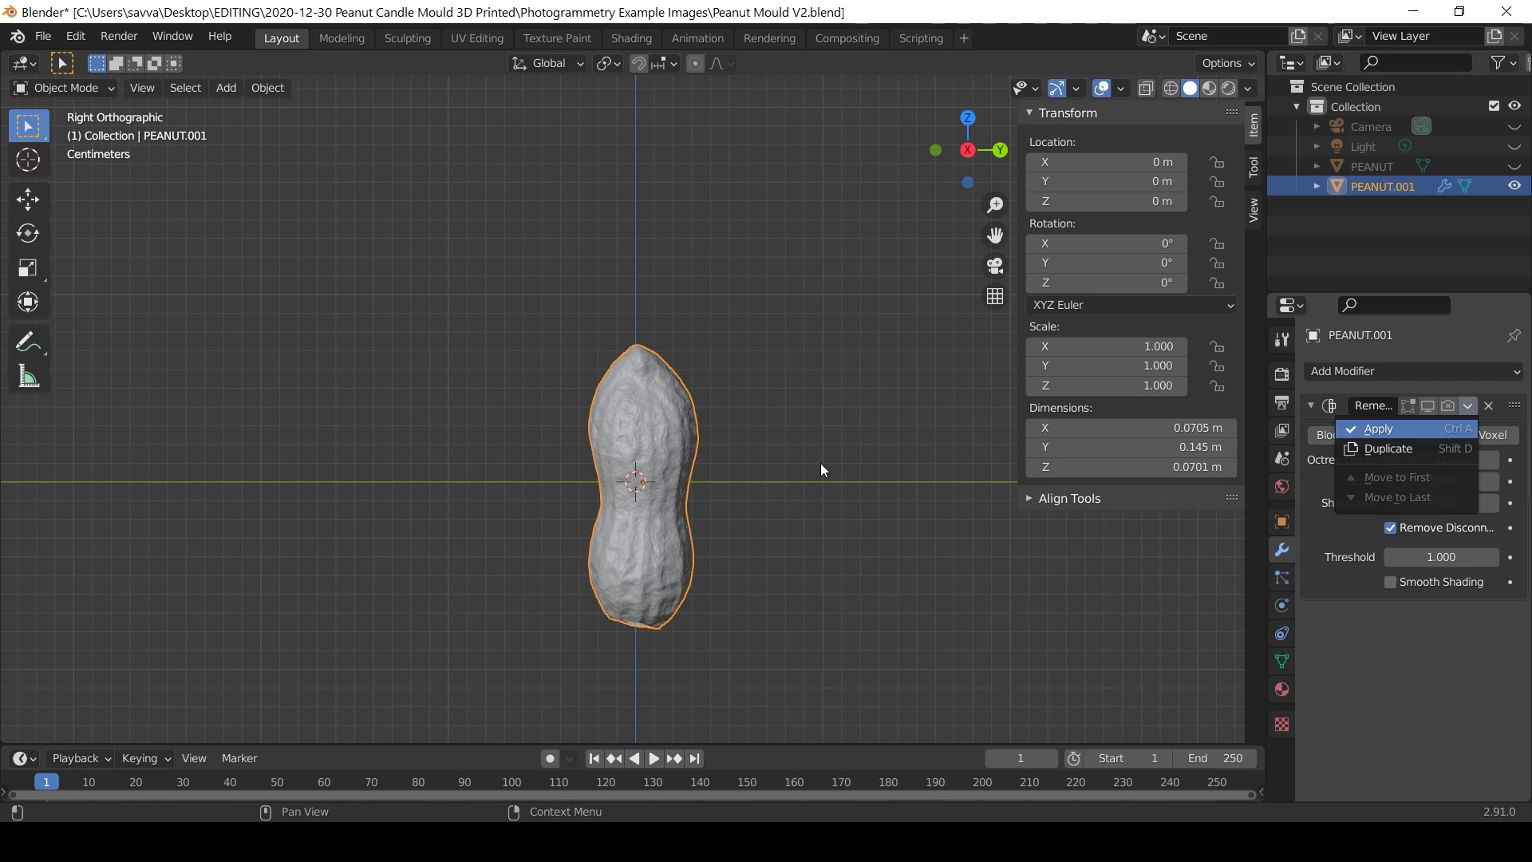
pyautogui.hotkey('ctrl', 'a')
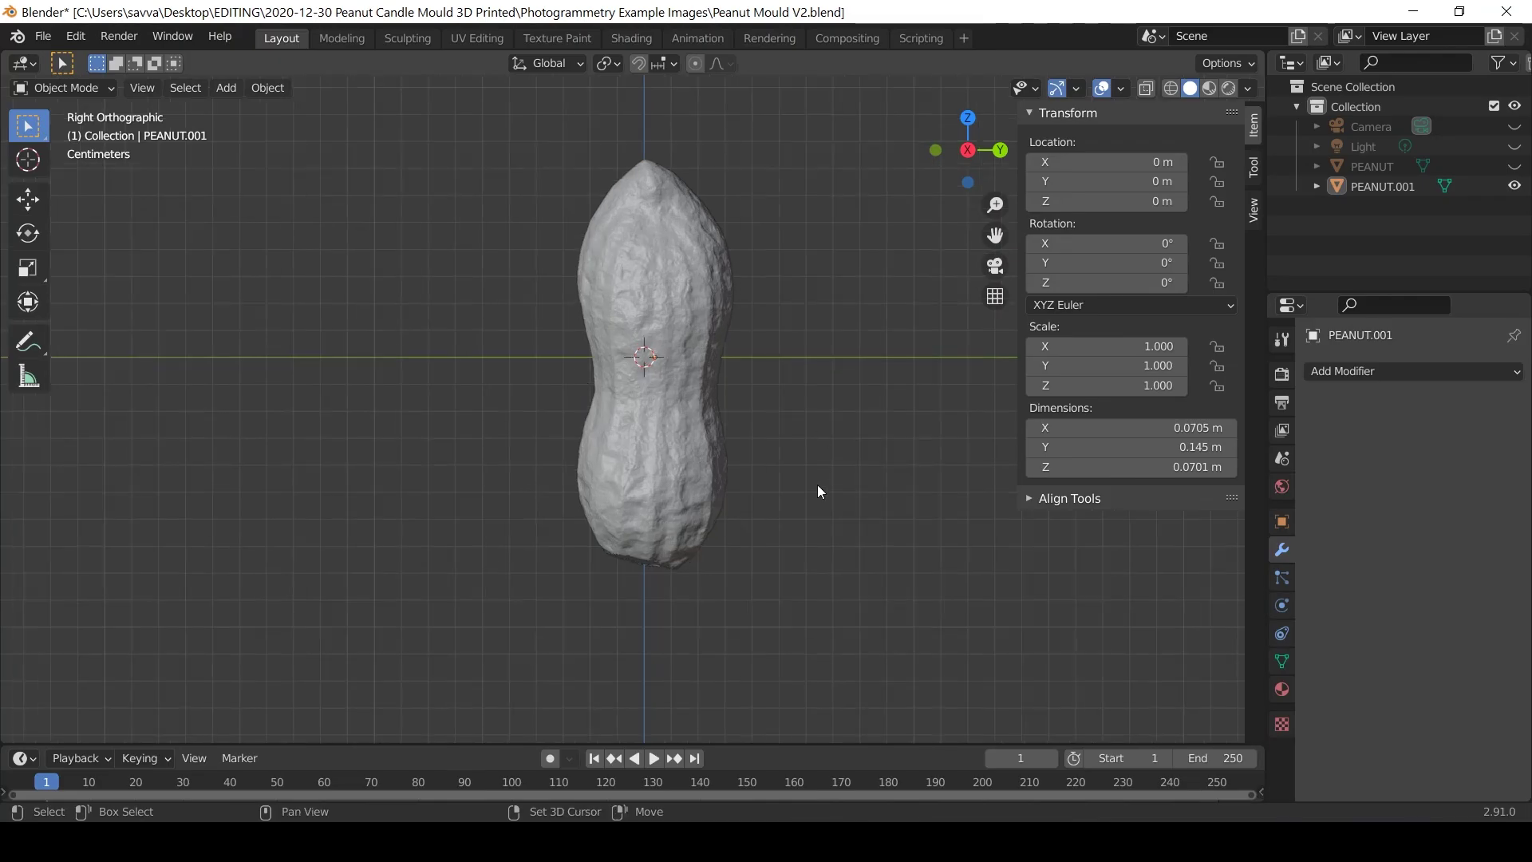
pyautogui.scroll(-2, 786, 481)
pyautogui.moveTo(742, 557); pyautogui.dragTo(924, 330, button='middle')
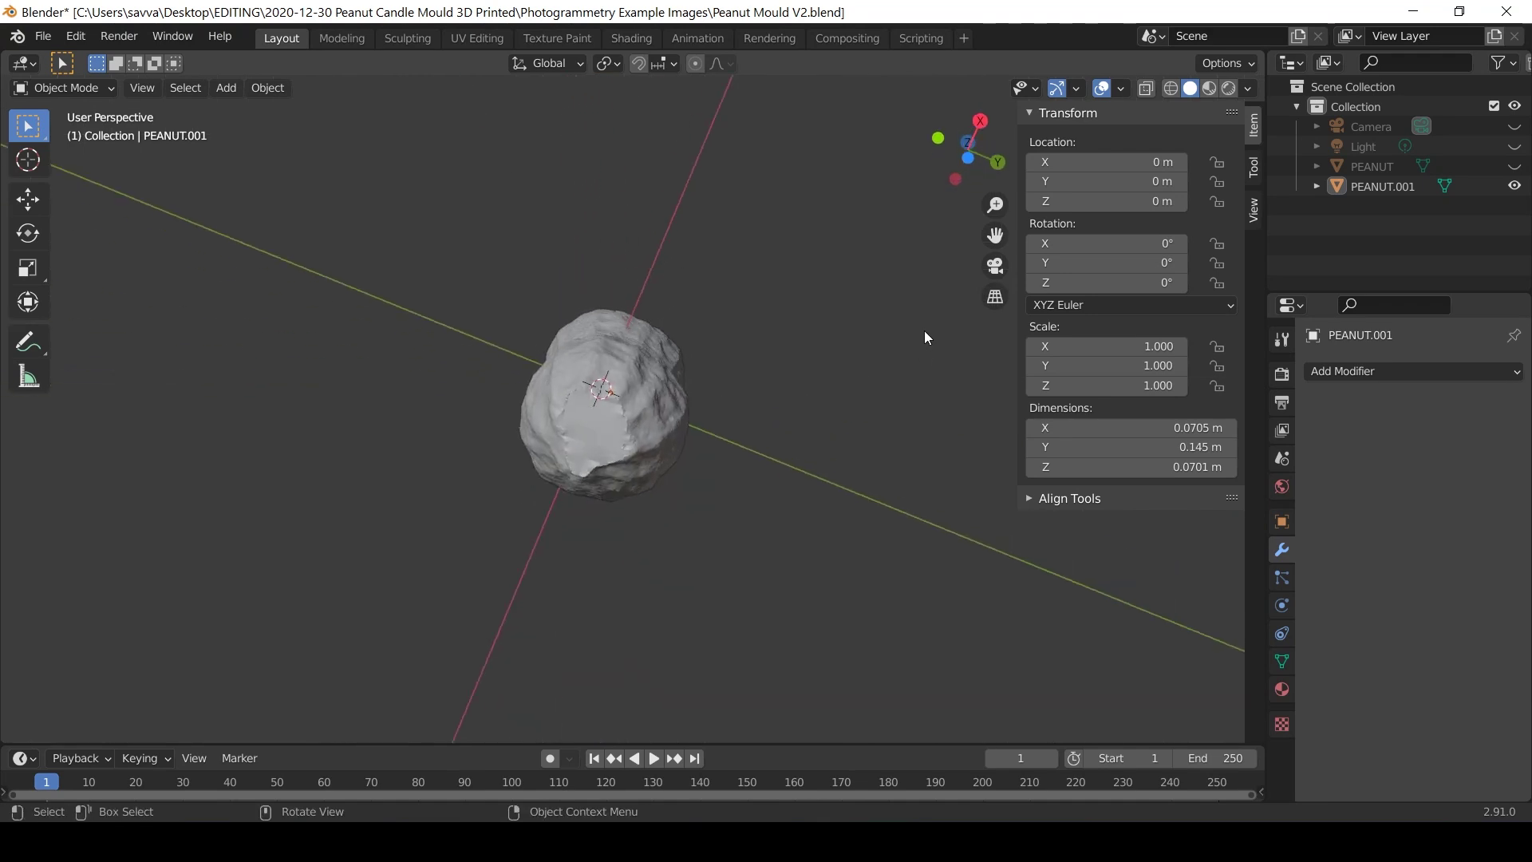
pyautogui.click(1514, 185)
pyautogui.click(1514, 166)
pyautogui.scroll(8, 533, 386)
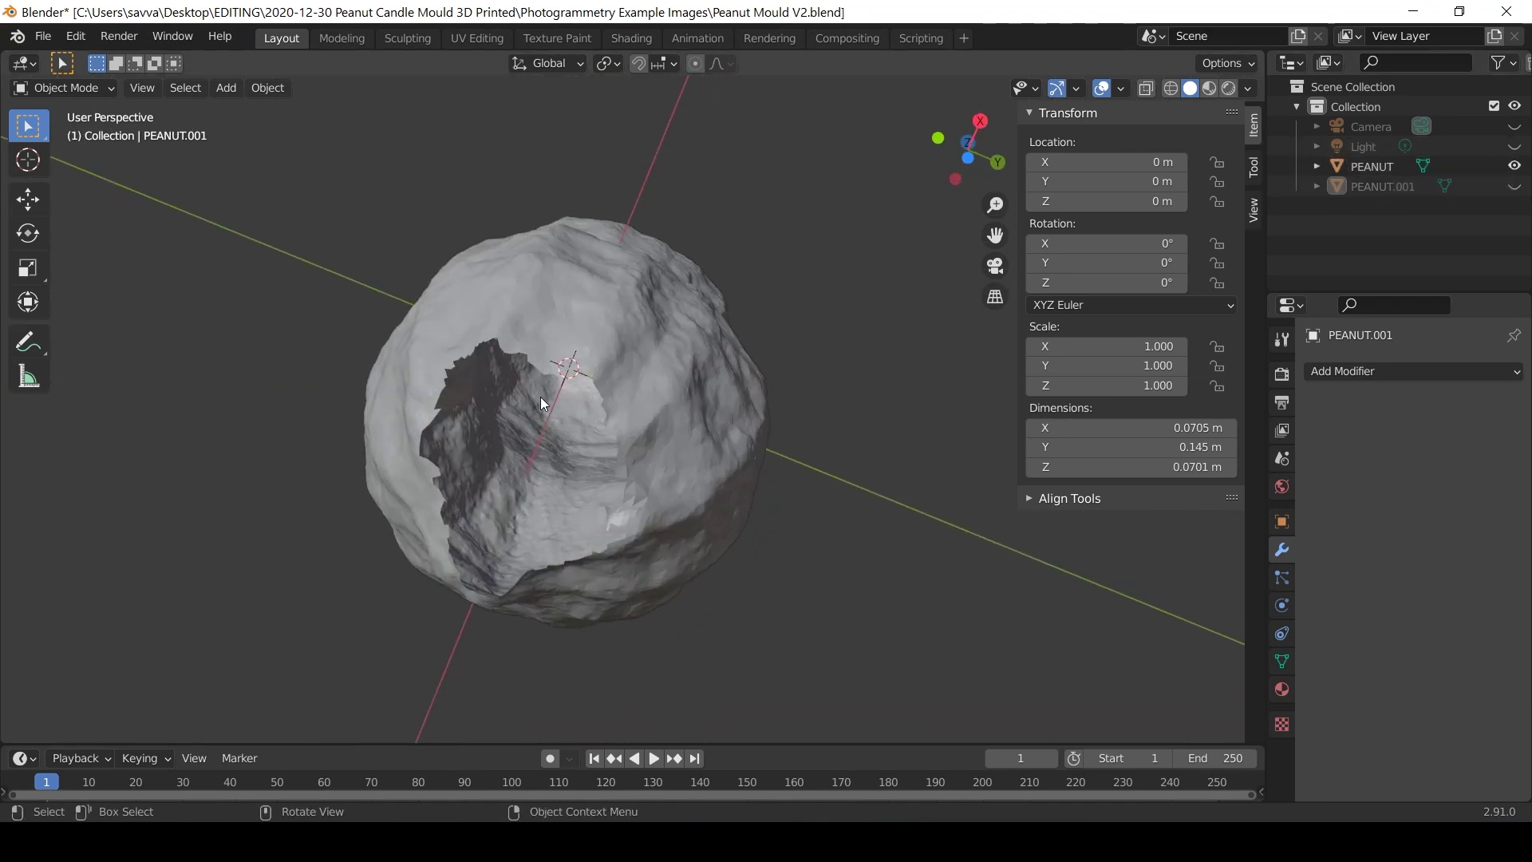
pyautogui.keyDown('shift'); pyautogui.moveTo(581, 385); pyautogui.dragTo(653, 341, button='middle'); pyautogui.keyUp('shift')
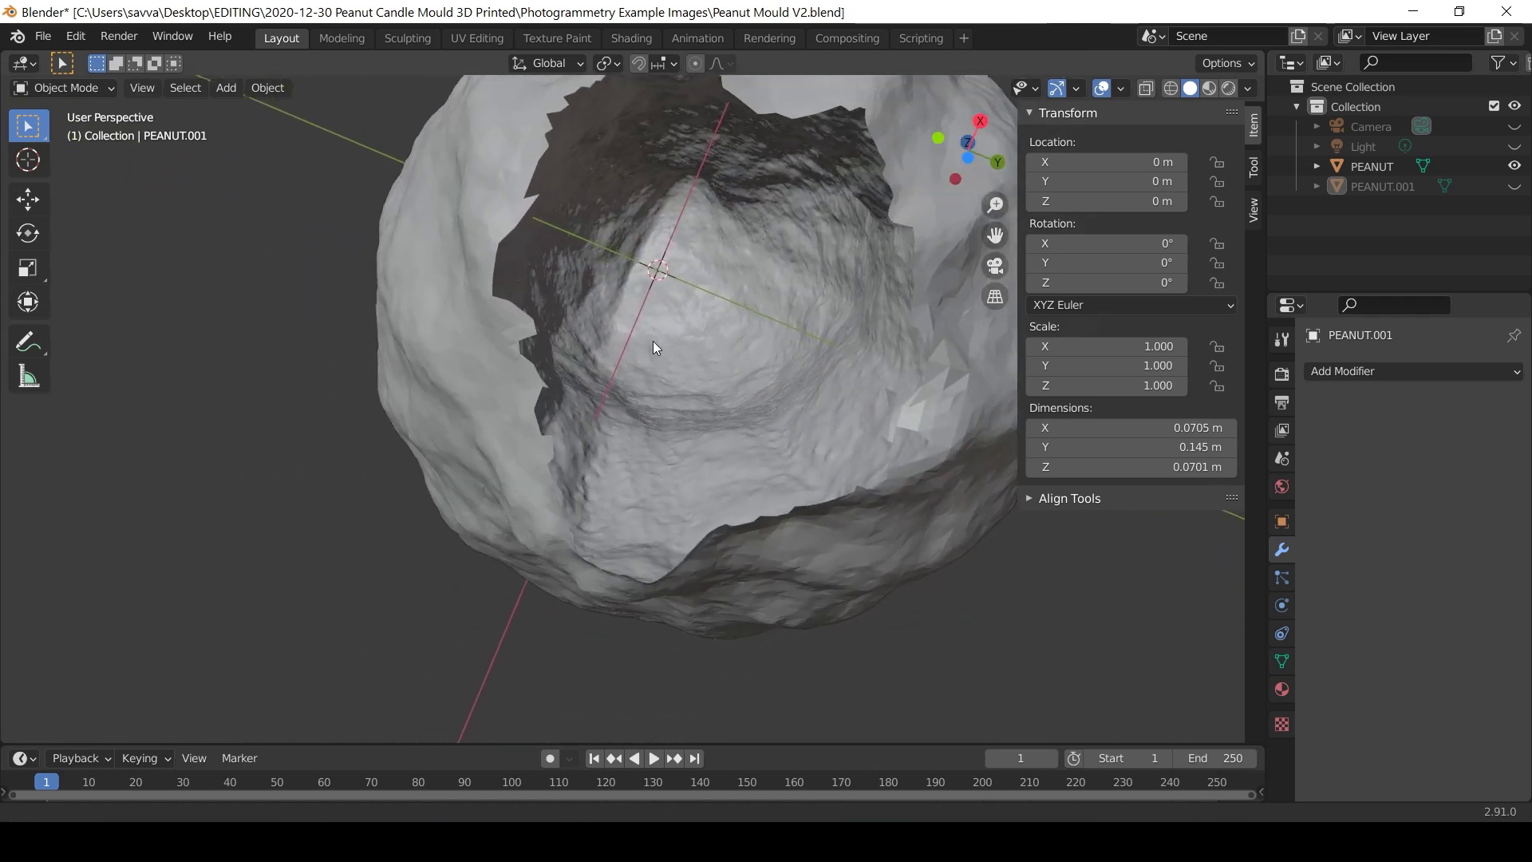
pyautogui.click(1514, 185)
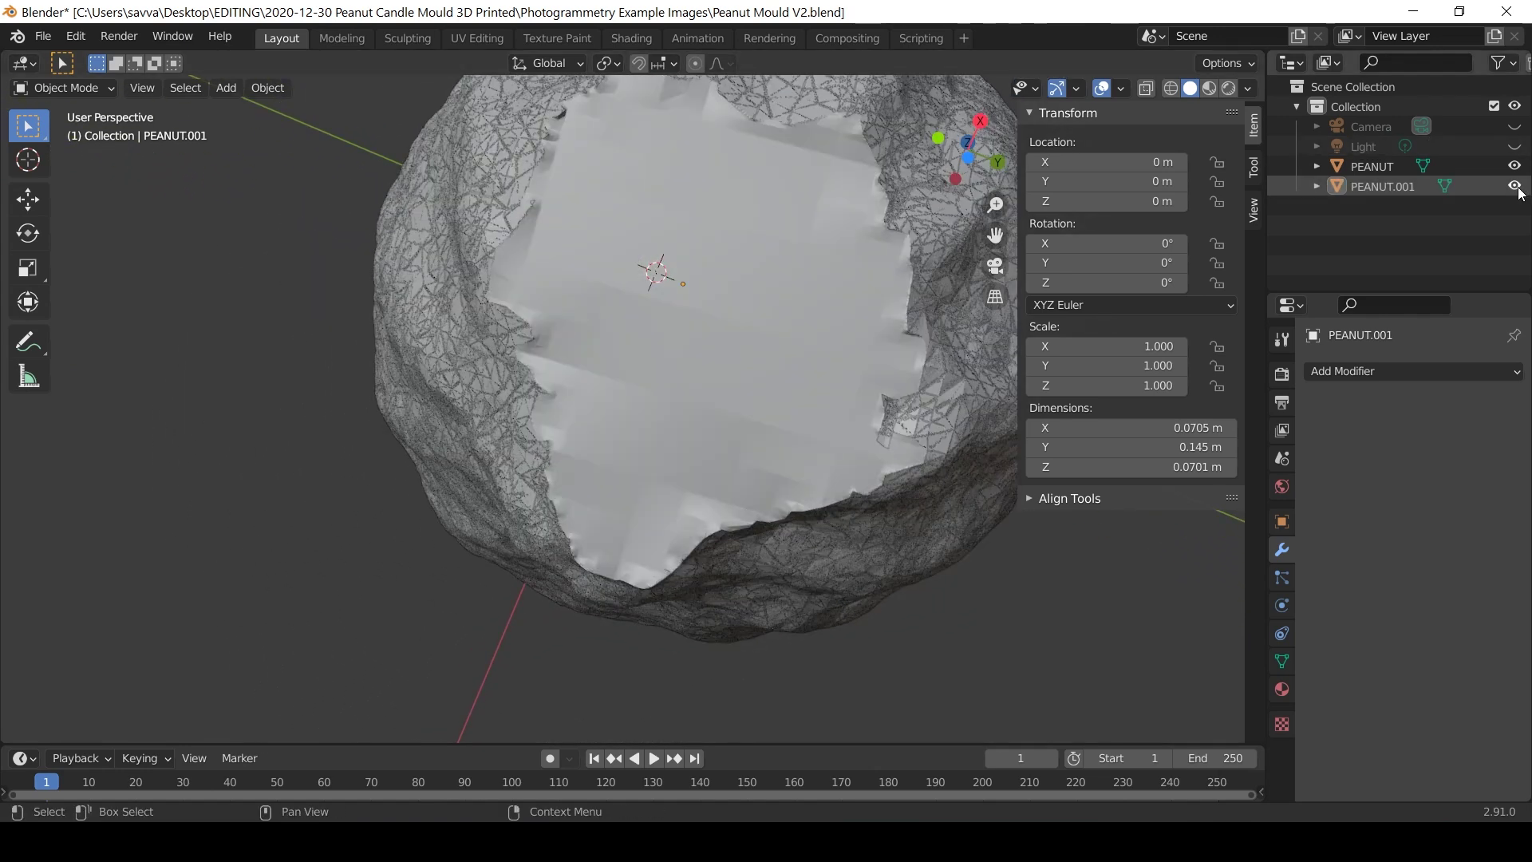
pyautogui.moveTo(807, 153); pyautogui.dragTo(557, 293, button='middle')
pyautogui.scroll(5, 769, 289)
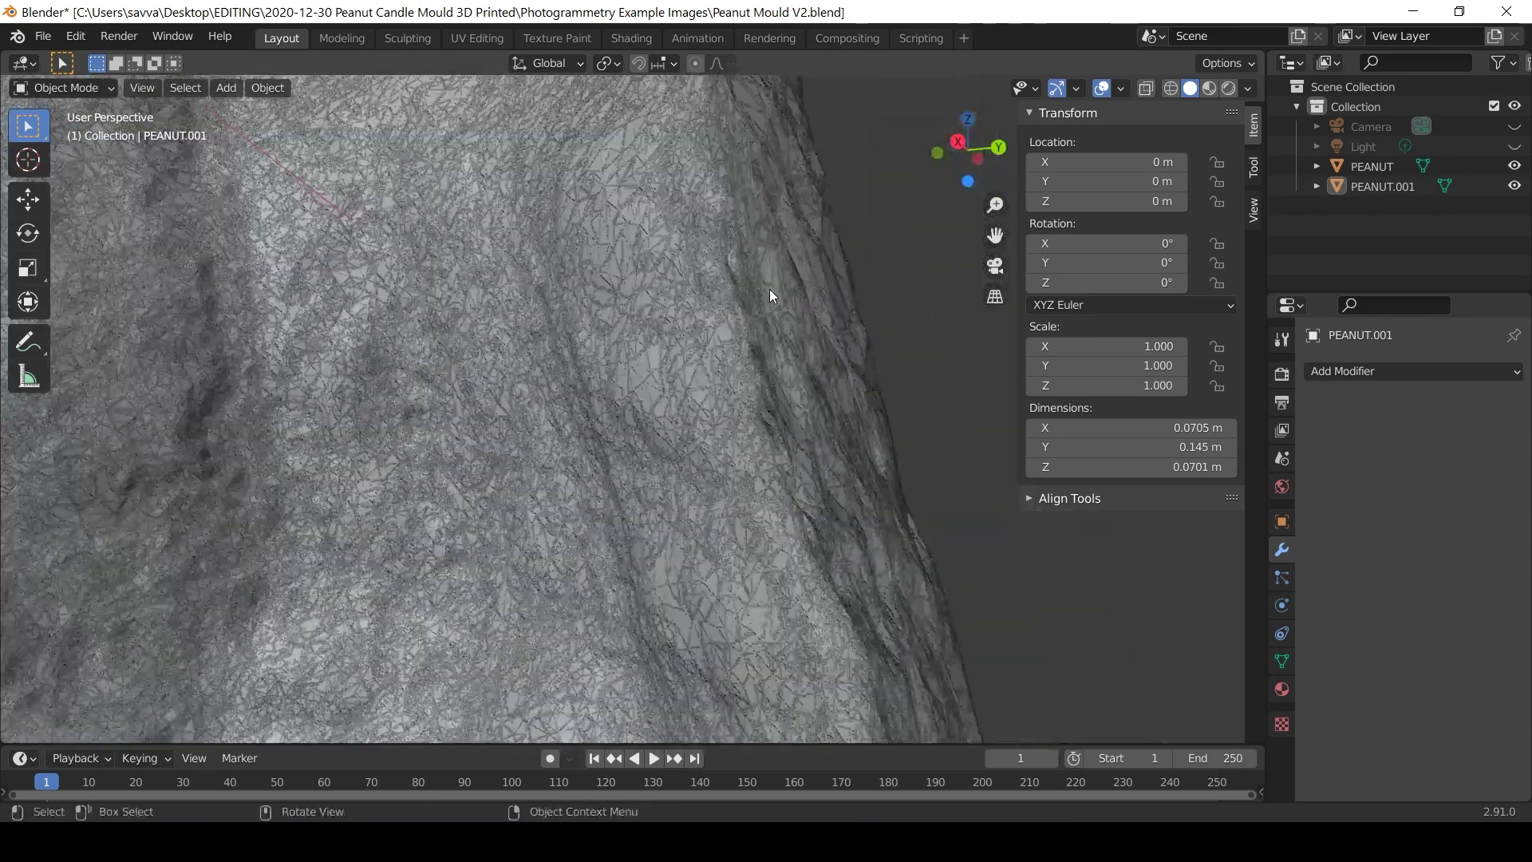
pyautogui.click(1514, 166)
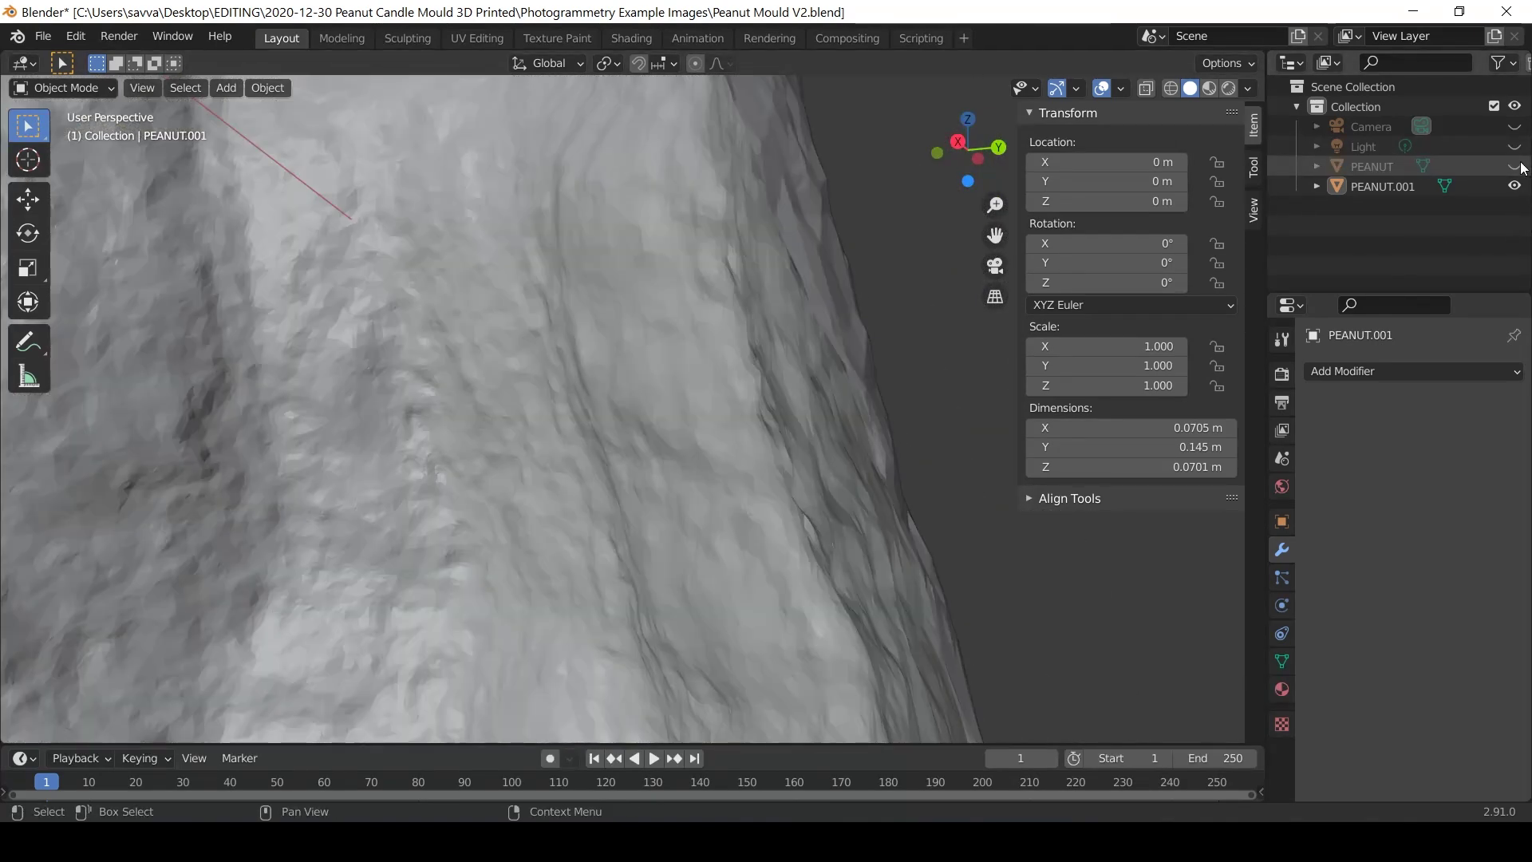
pyautogui.click(1514, 166)
pyautogui.click(1515, 185)
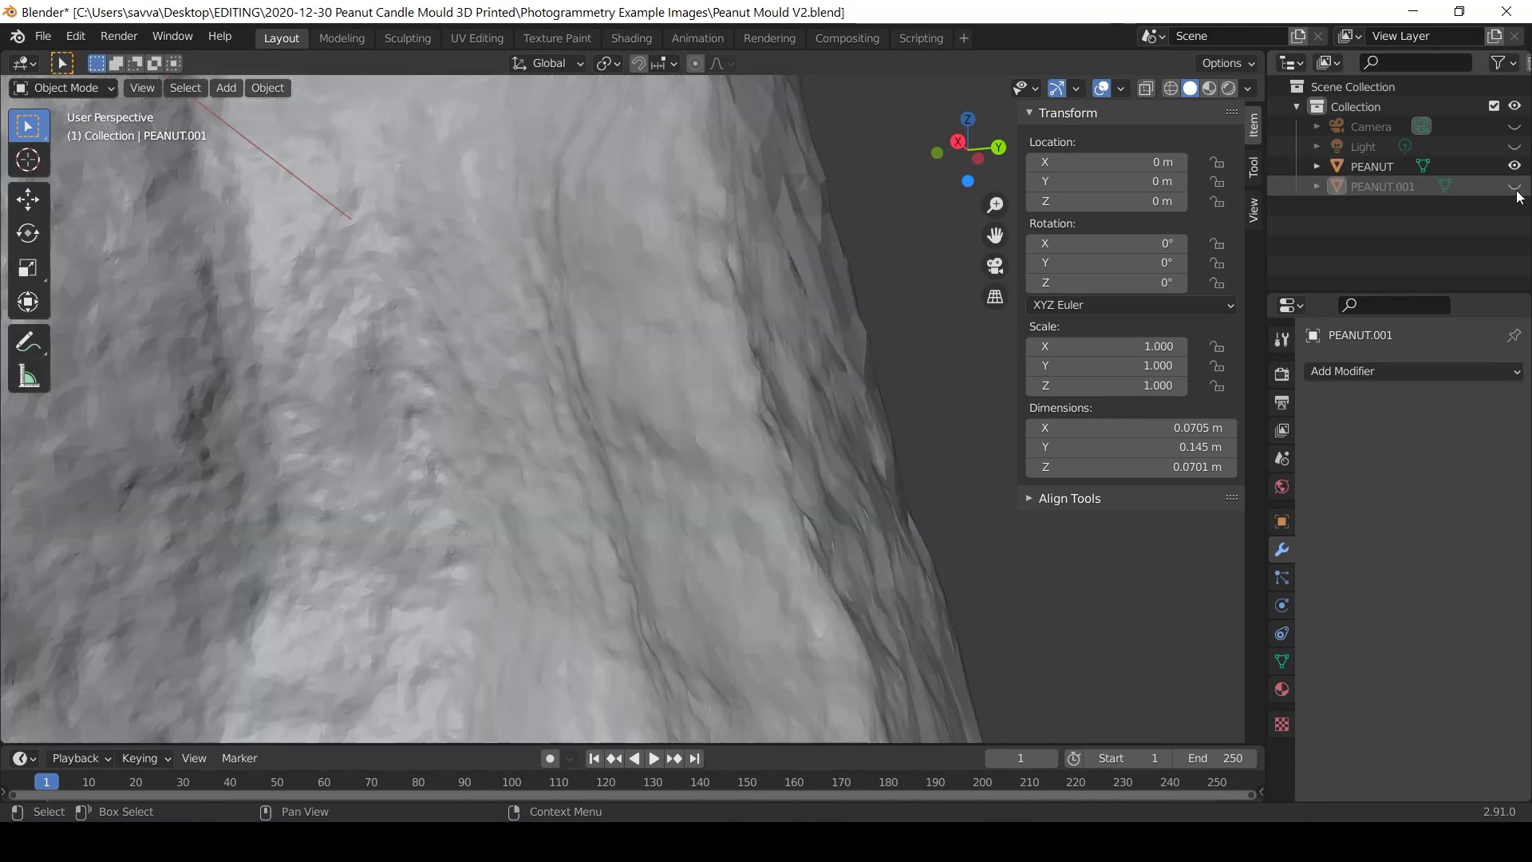
pyautogui.keyDown('shift'); pyautogui.moveTo(946, 308); pyautogui.dragTo(417, 272, button='middle'); pyautogui.keyUp('shift')
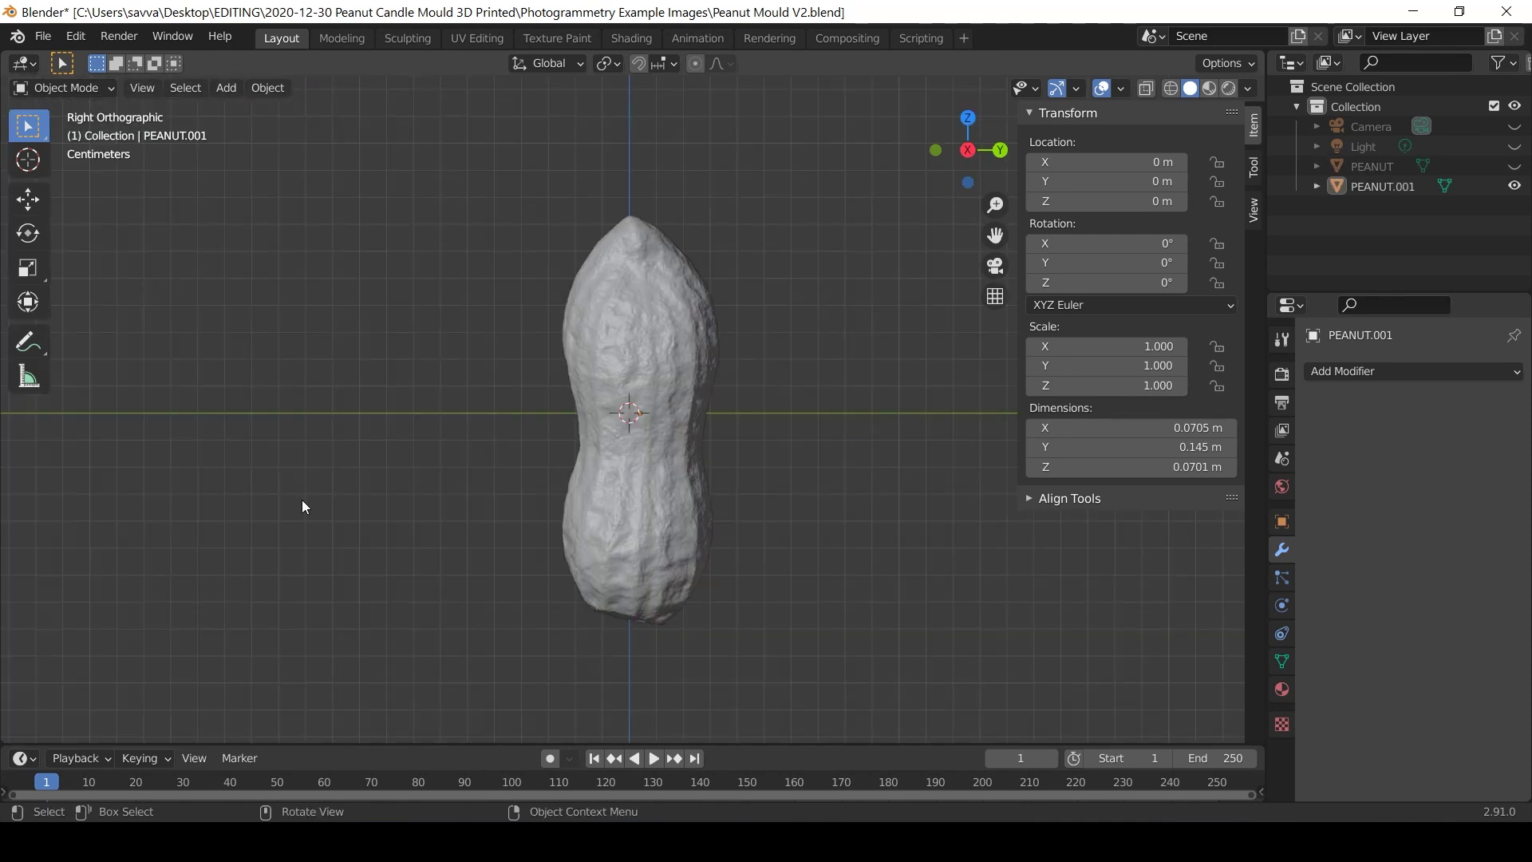
# - Add a cylinder mesh to the scene
pyautogui.hotkey('shift', 'a')
pyautogui.moveTo(294, 421)
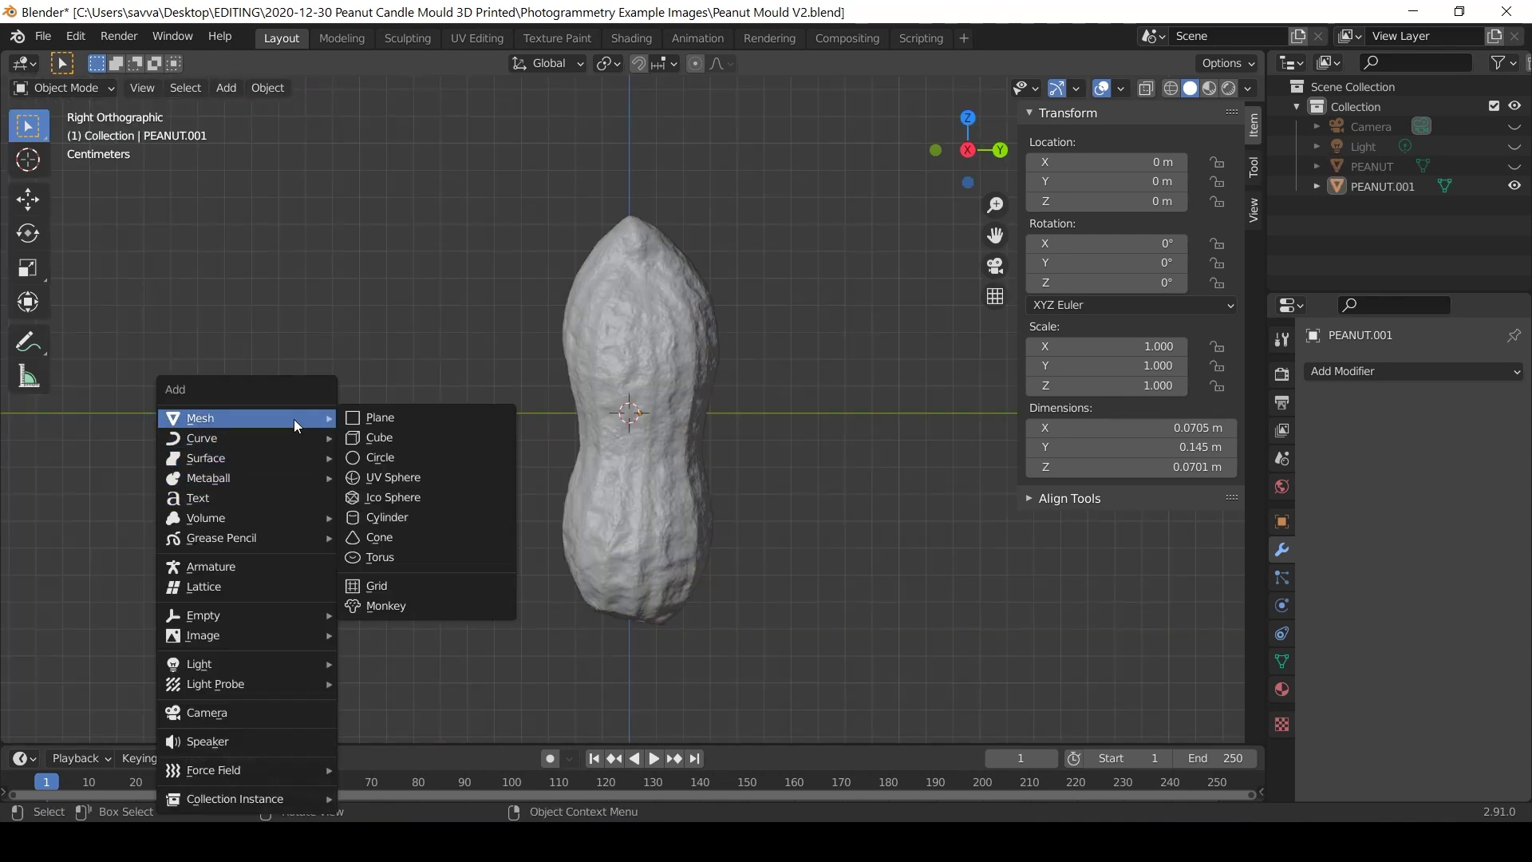
pyautogui.click(391, 515)
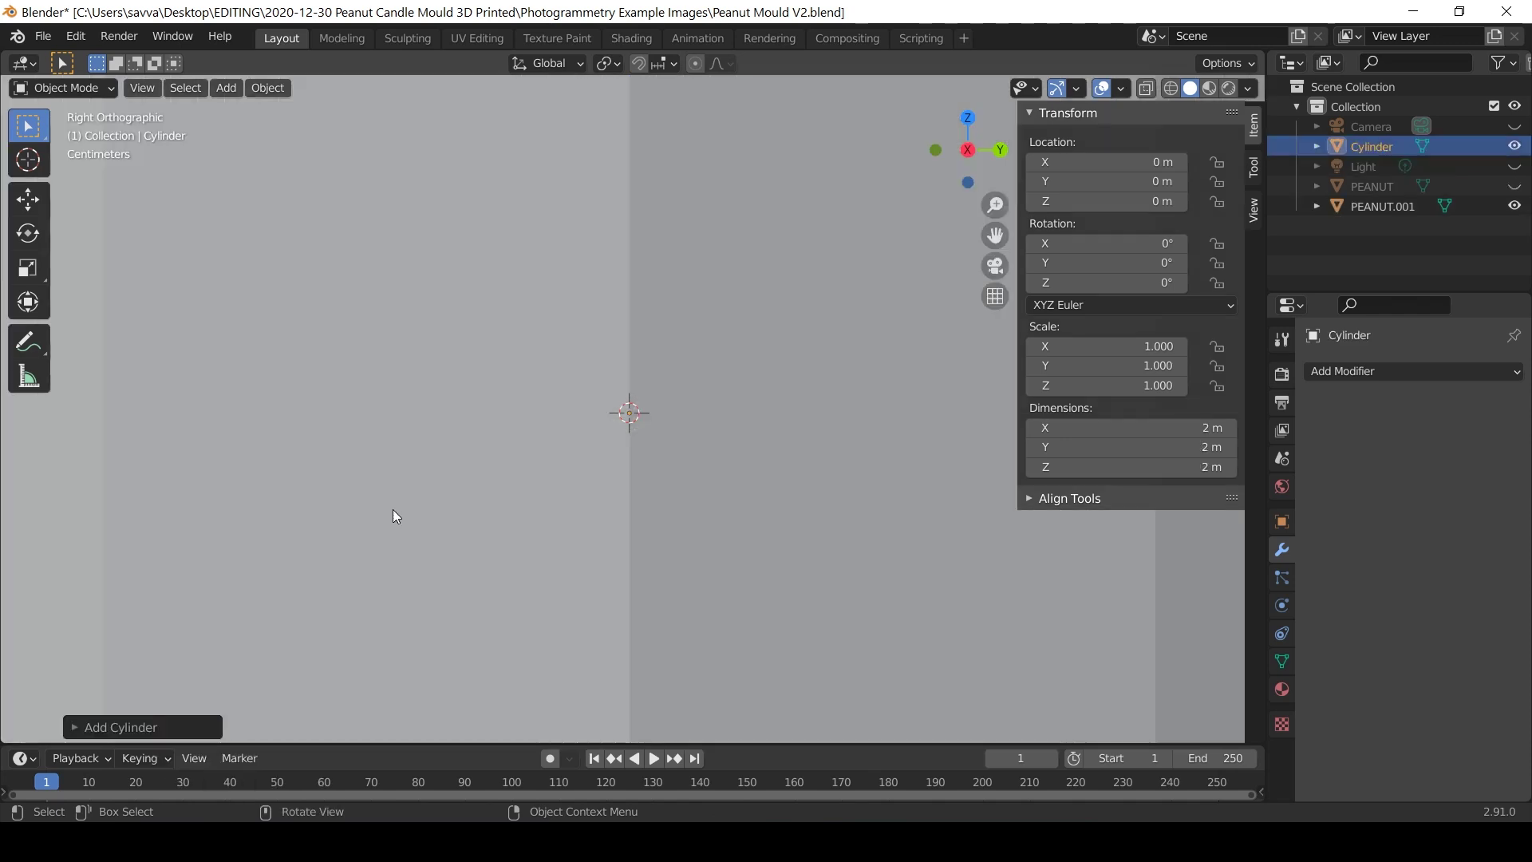
pyautogui.scroll(3, 774, 437)
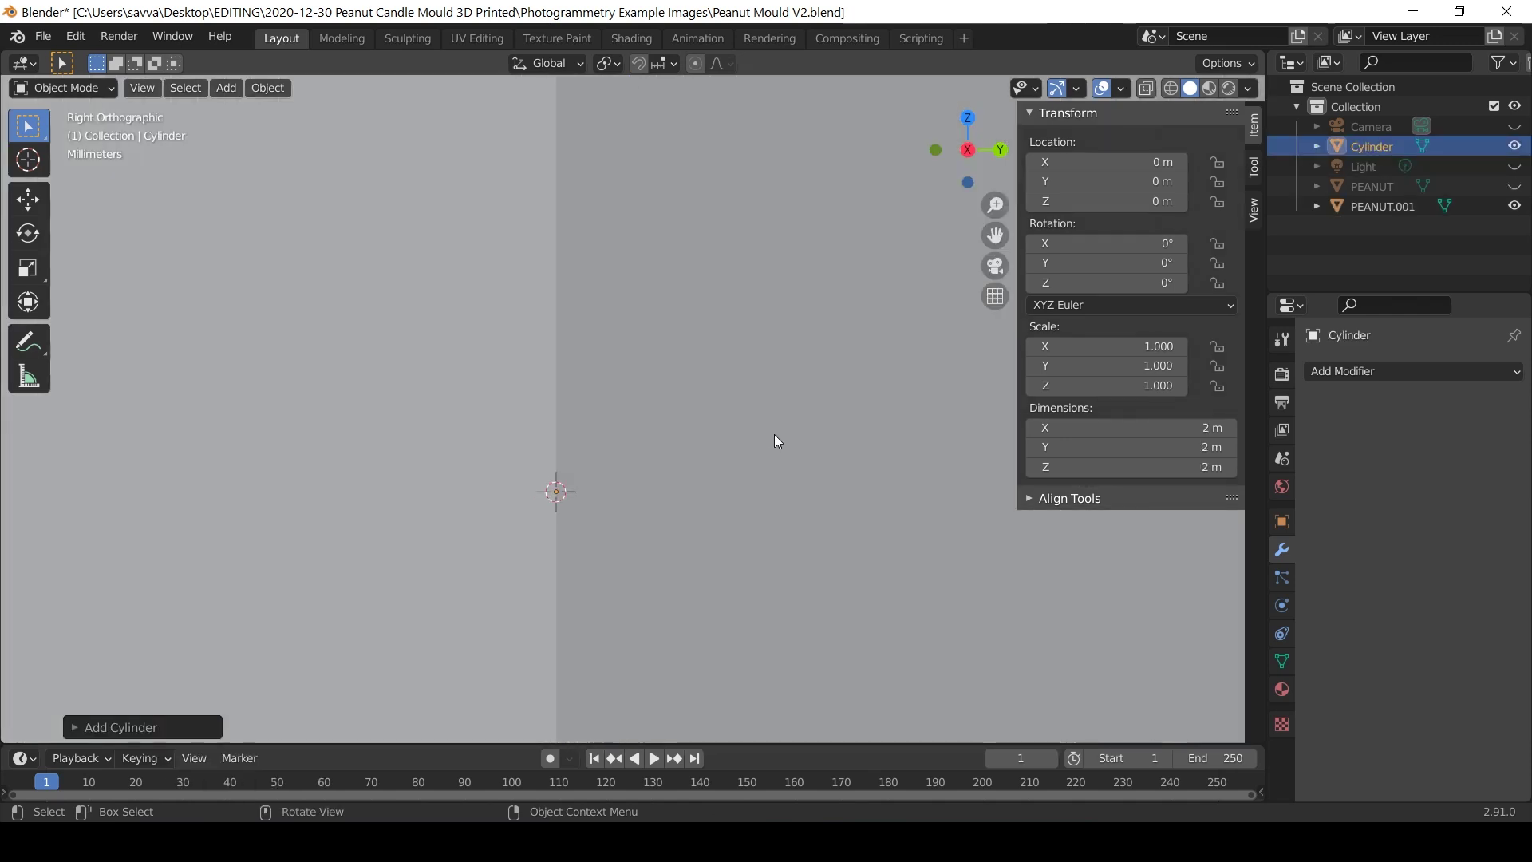
pyautogui.scroll(-5, 774, 436)
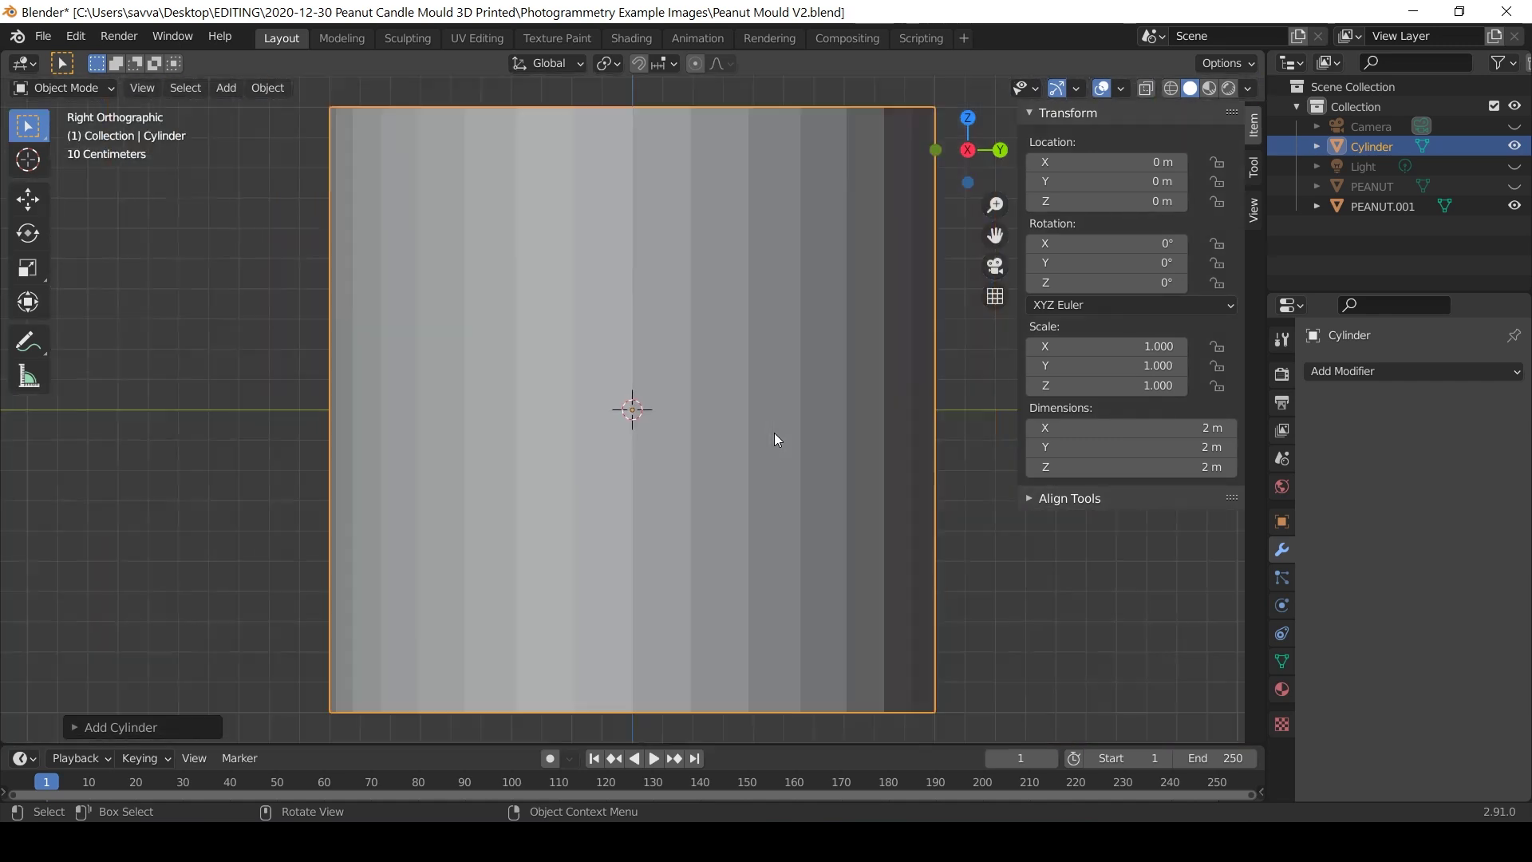
pyautogui.scroll(-5, 774, 432)
# - Set the cylinder's dimensions to 75 mm X, 75 mm Y and 160 mm Z
pyautogui.click(1200, 428)
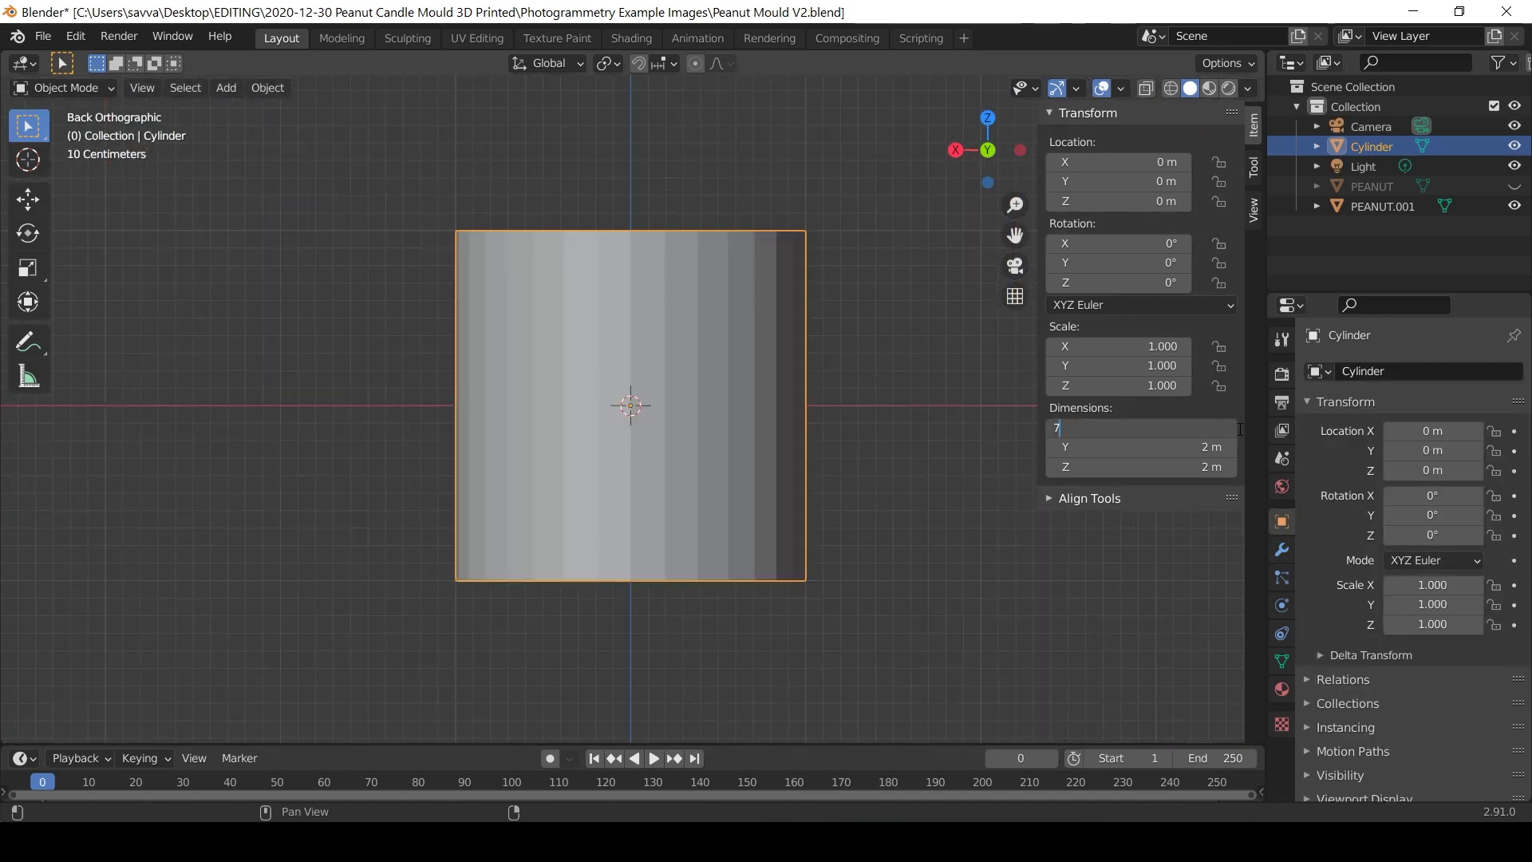
pyautogui.write('75mm')
pyautogui.press('Tab')
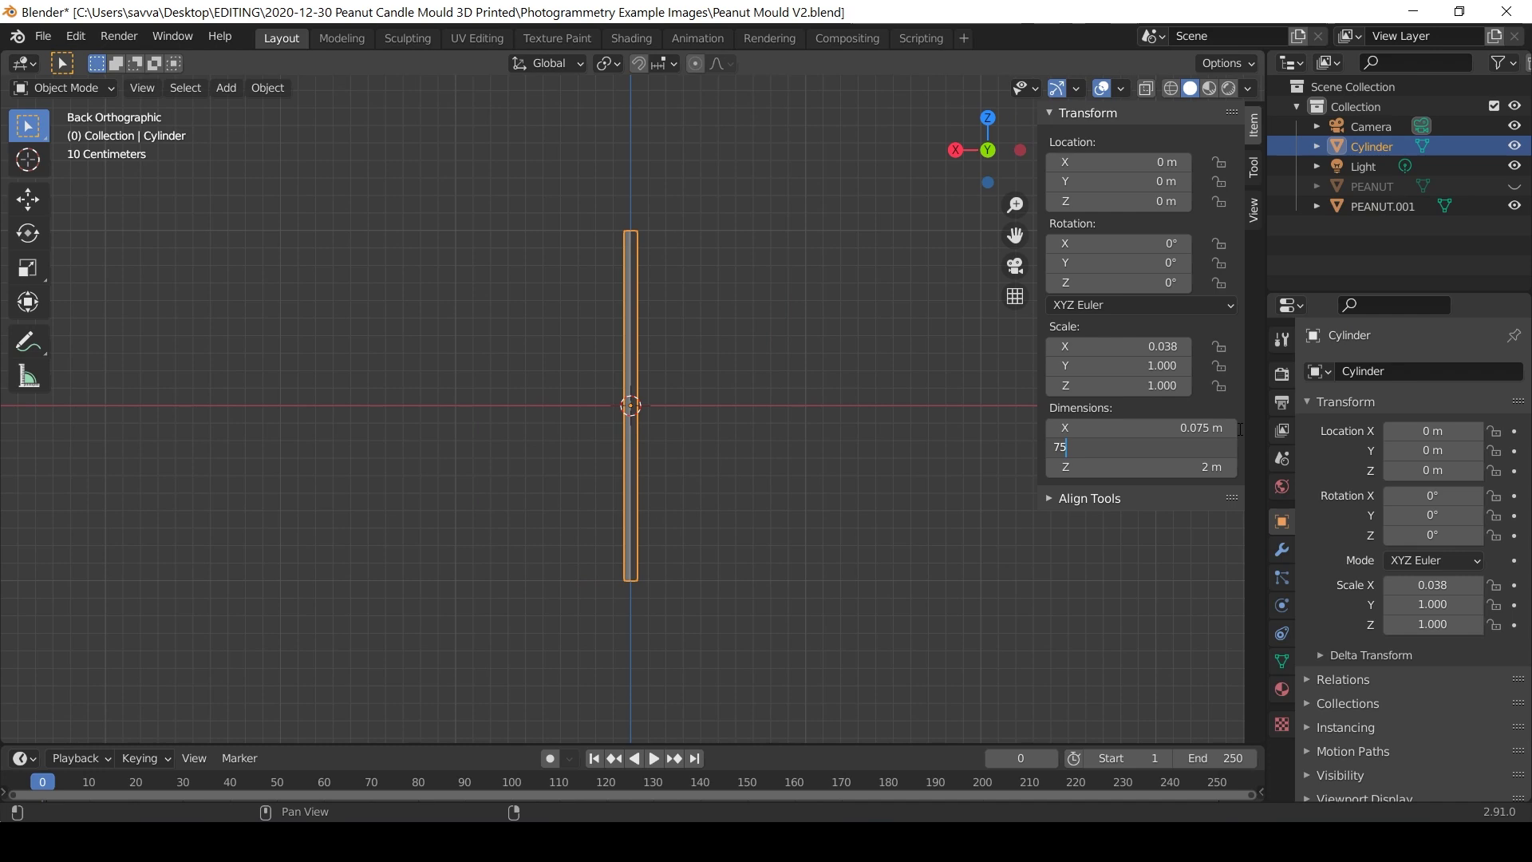
pyautogui.press('Tab')
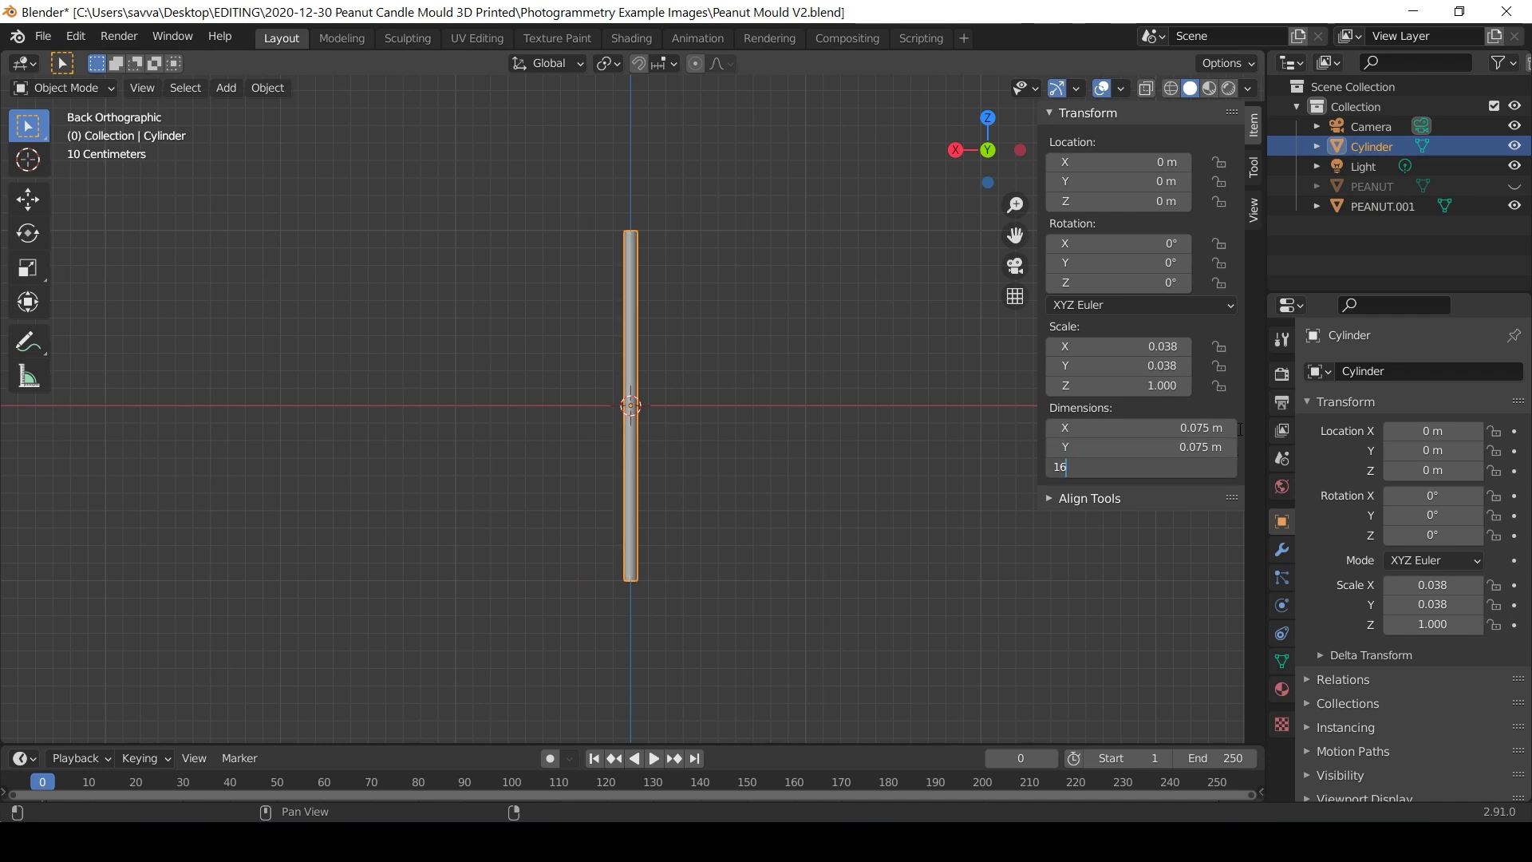
pyautogui.write('160mm')
pyautogui.press('Return')
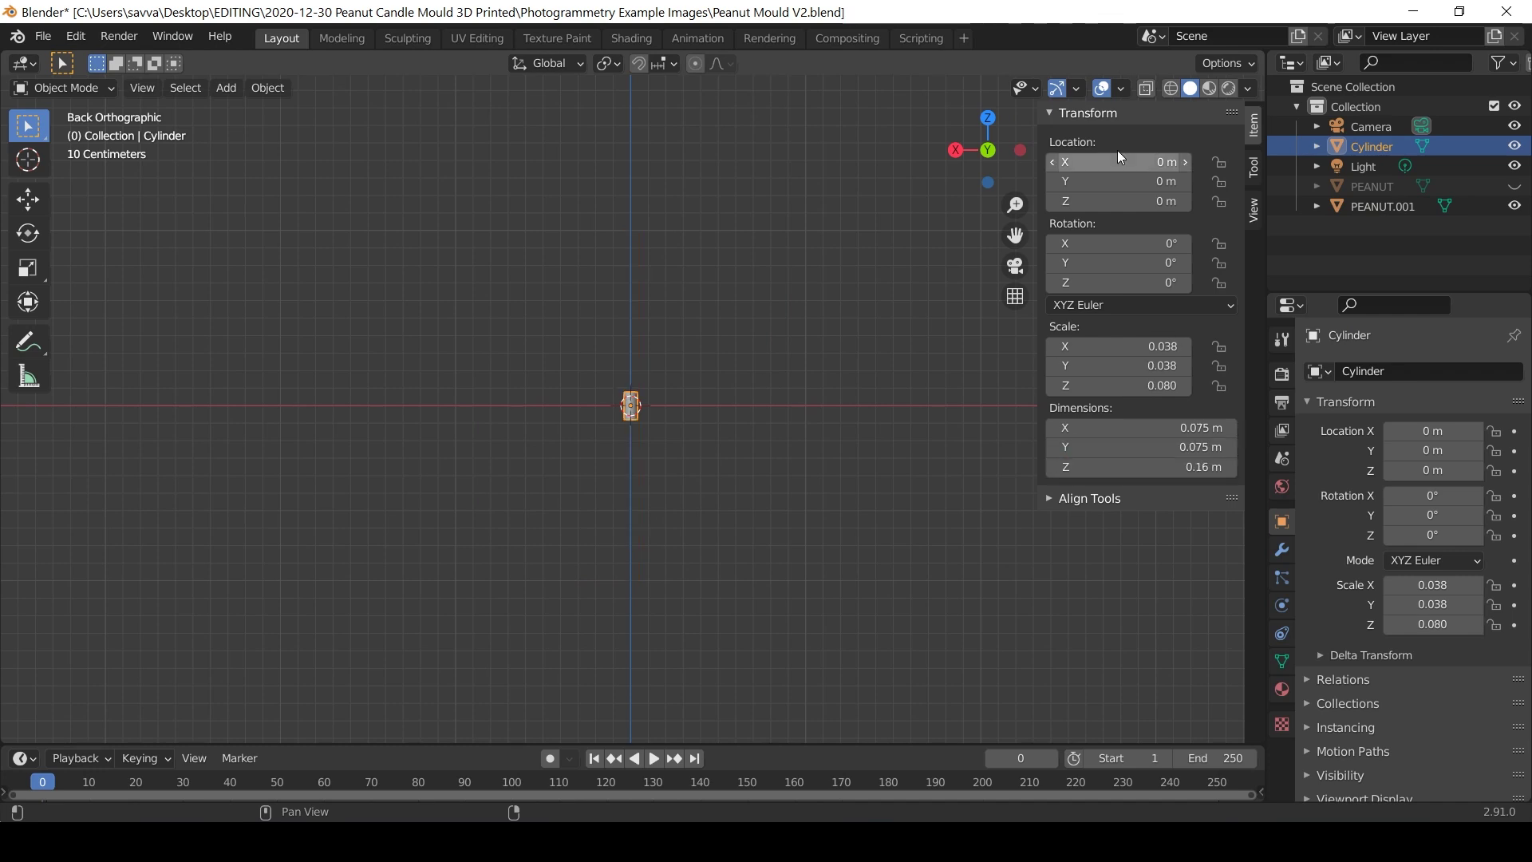
# - Compare PEANUT.001 and the Cylinder from right, back and top views to check alignment
pyautogui.scroll(5, 628, 410)
pyautogui.press('KP_3')
pyautogui.click(1487, 203)
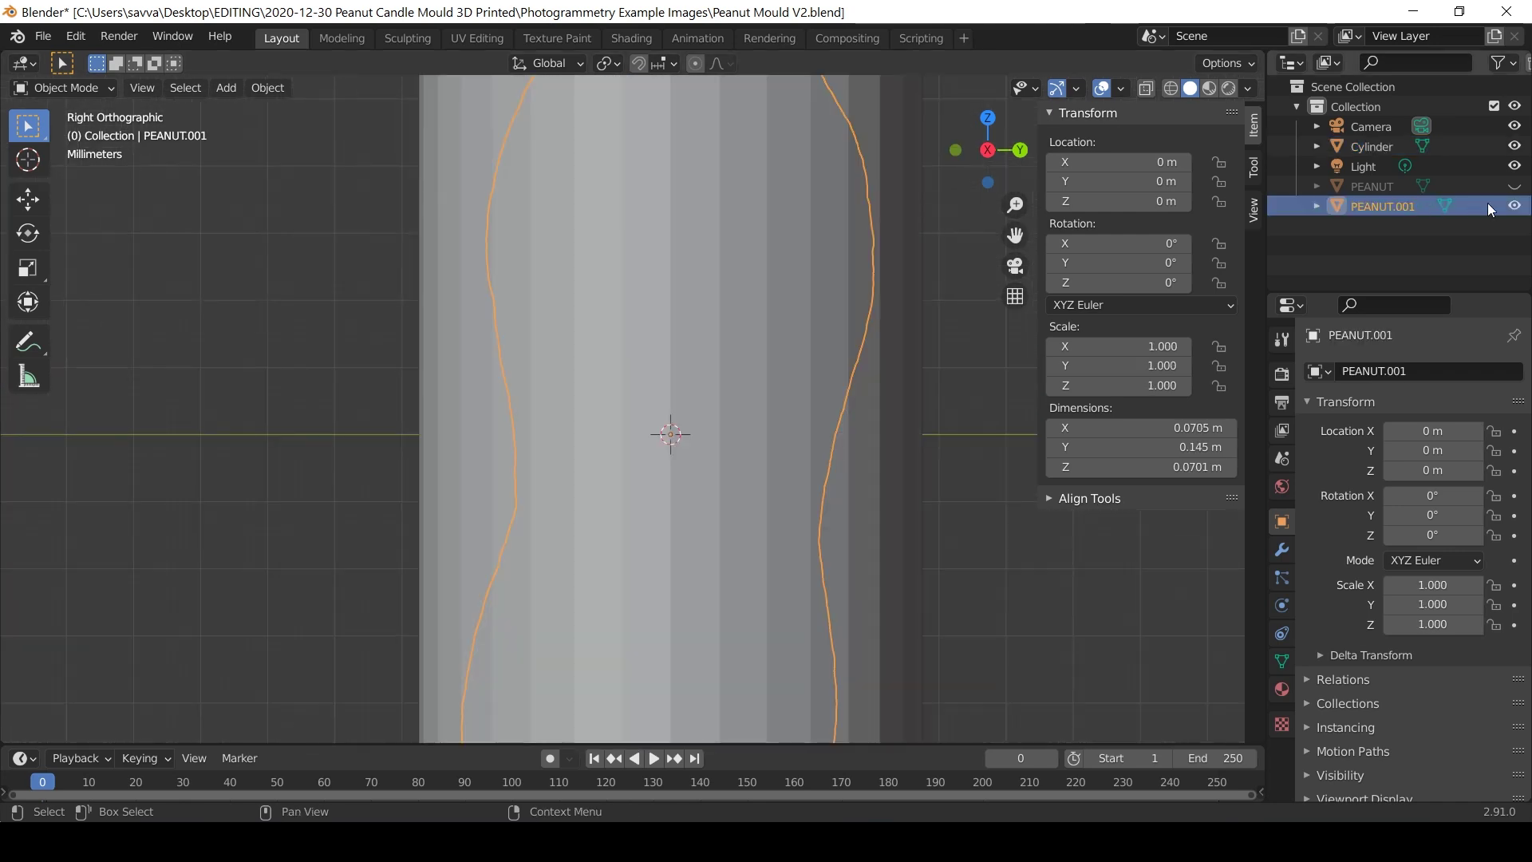
pyautogui.click(1385, 145)
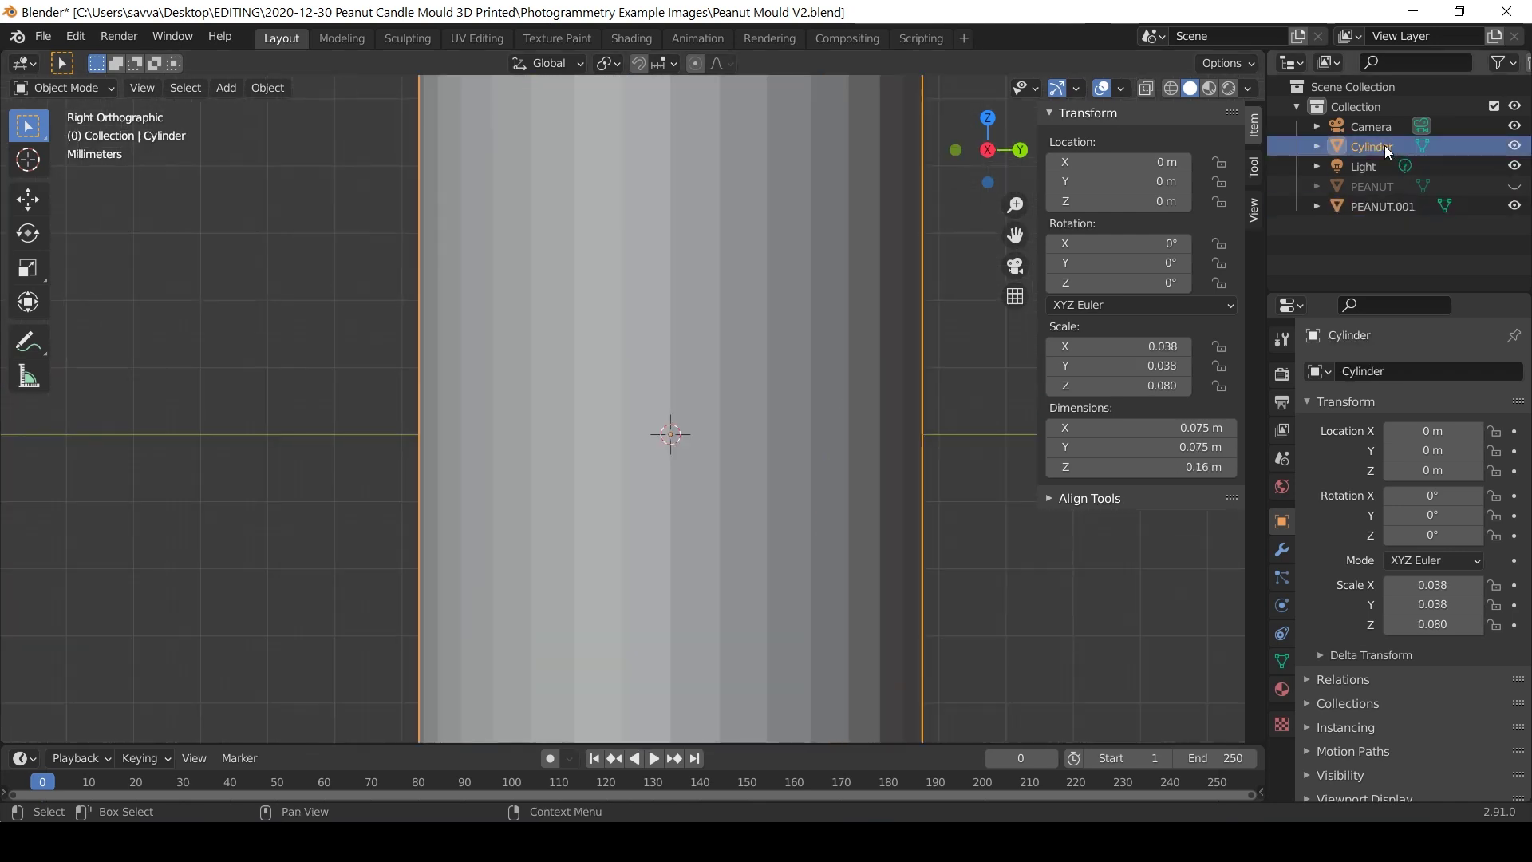
pyautogui.click(1377, 206)
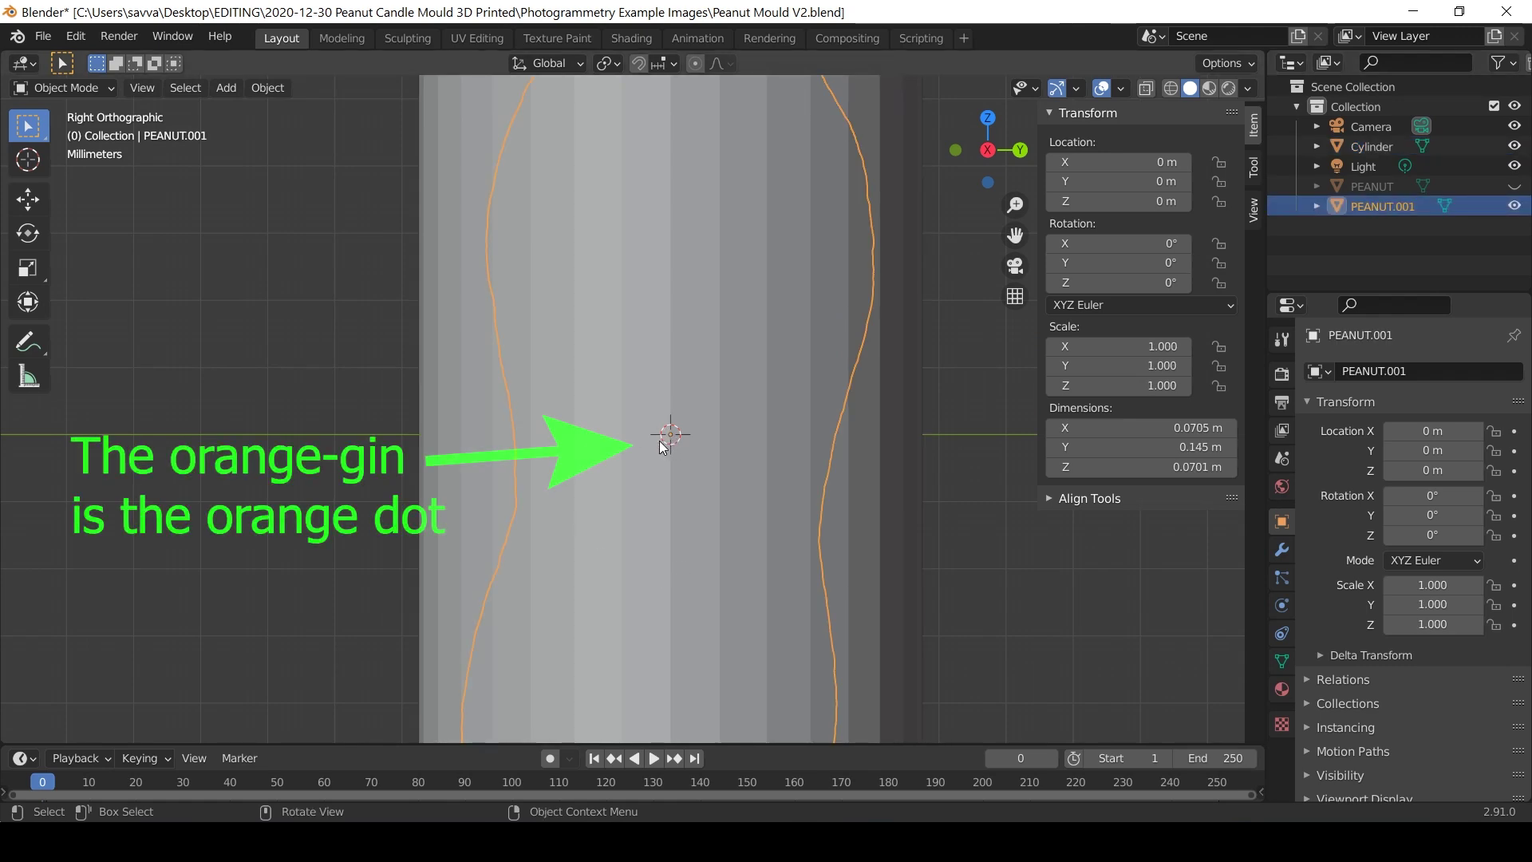
pyautogui.click(917, 189)
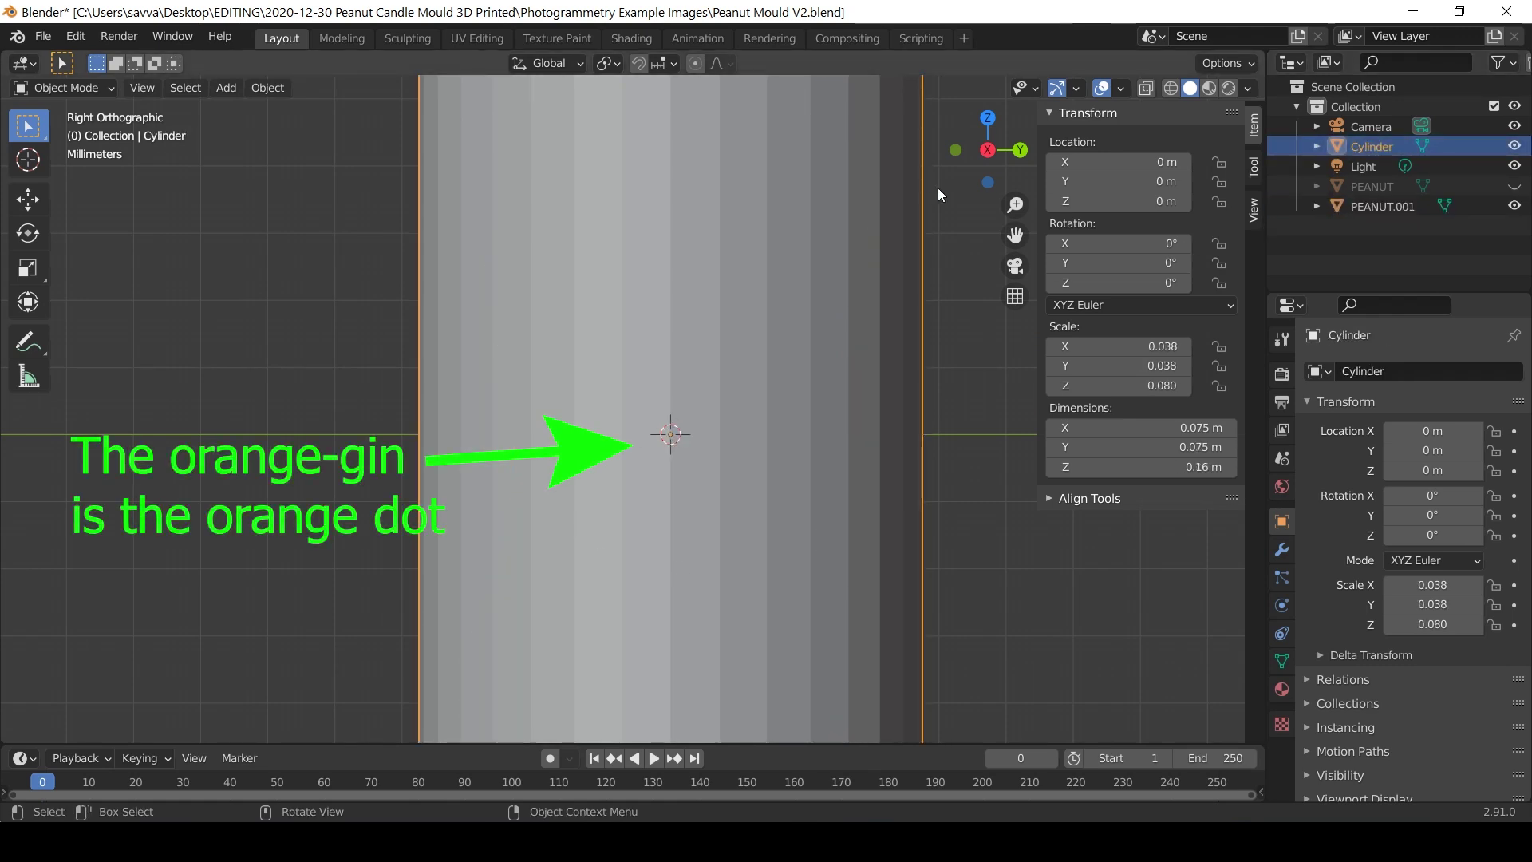
pyautogui.click(1019, 149)
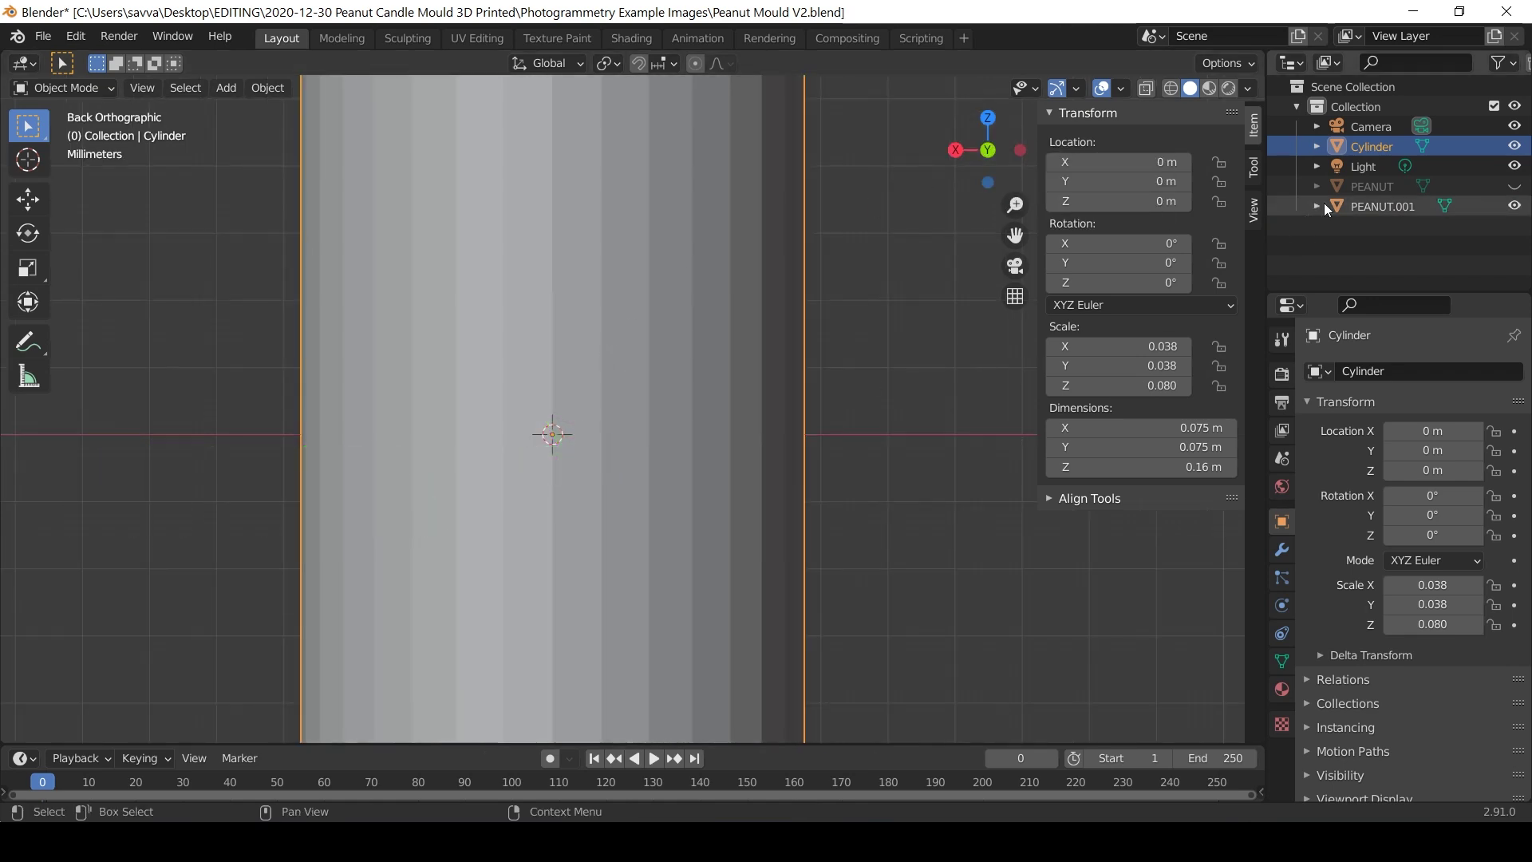
pyautogui.click(1364, 205)
pyautogui.click(1366, 147)
pyautogui.click(987, 118)
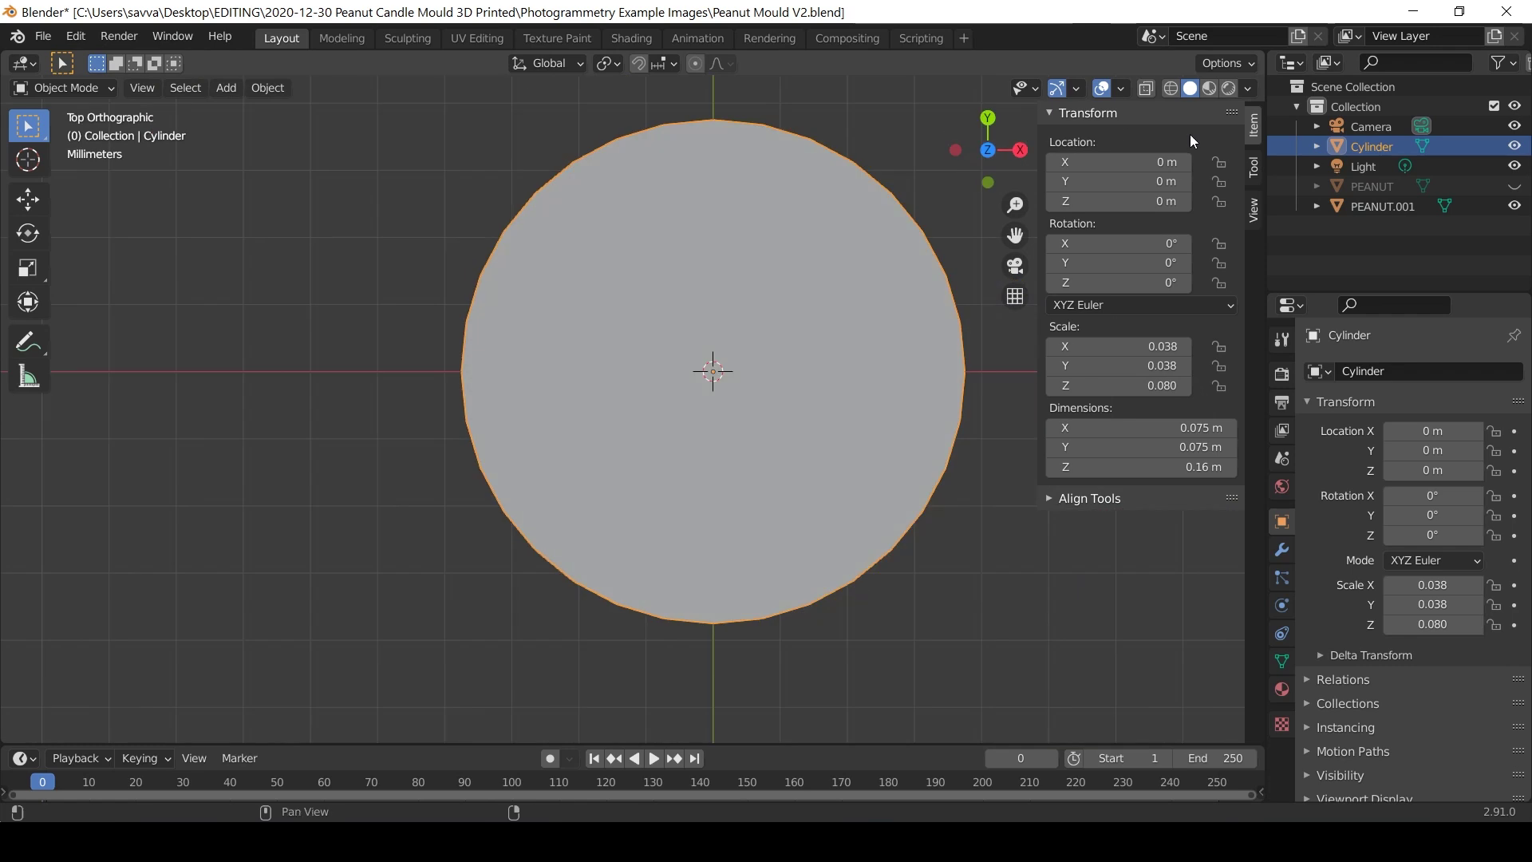
pyautogui.click(1362, 205)
# - Hide the cylinder and review the peanut's modifier settings in the right side view
pyautogui.click(1513, 146)
pyautogui.click(1020, 149)
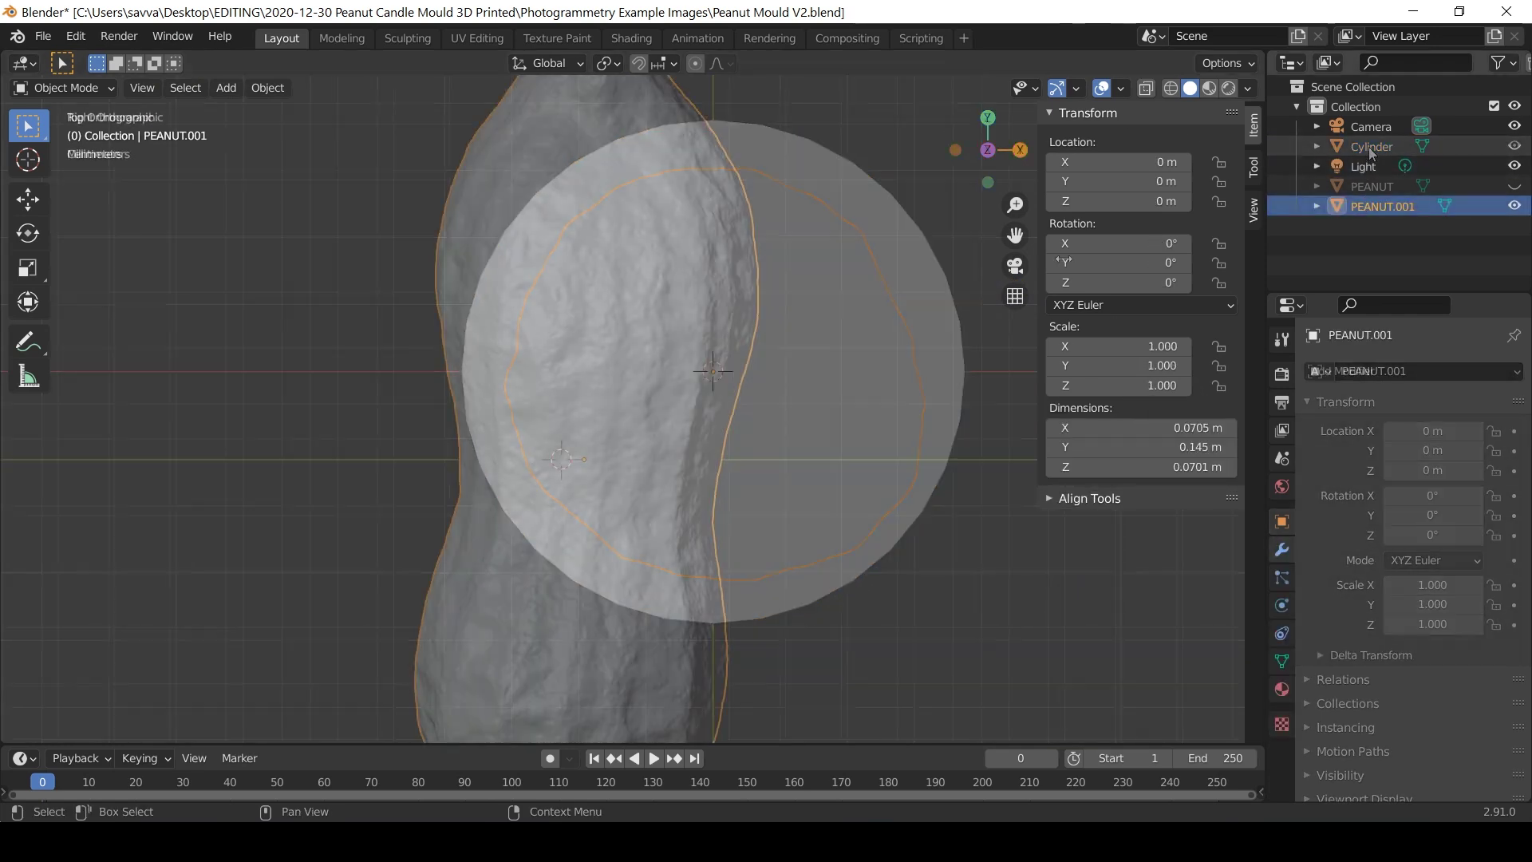
pyautogui.click(1282, 548)
pyautogui.scroll(-1, 591, 466)
pyautogui.scroll(3, 586, 466)
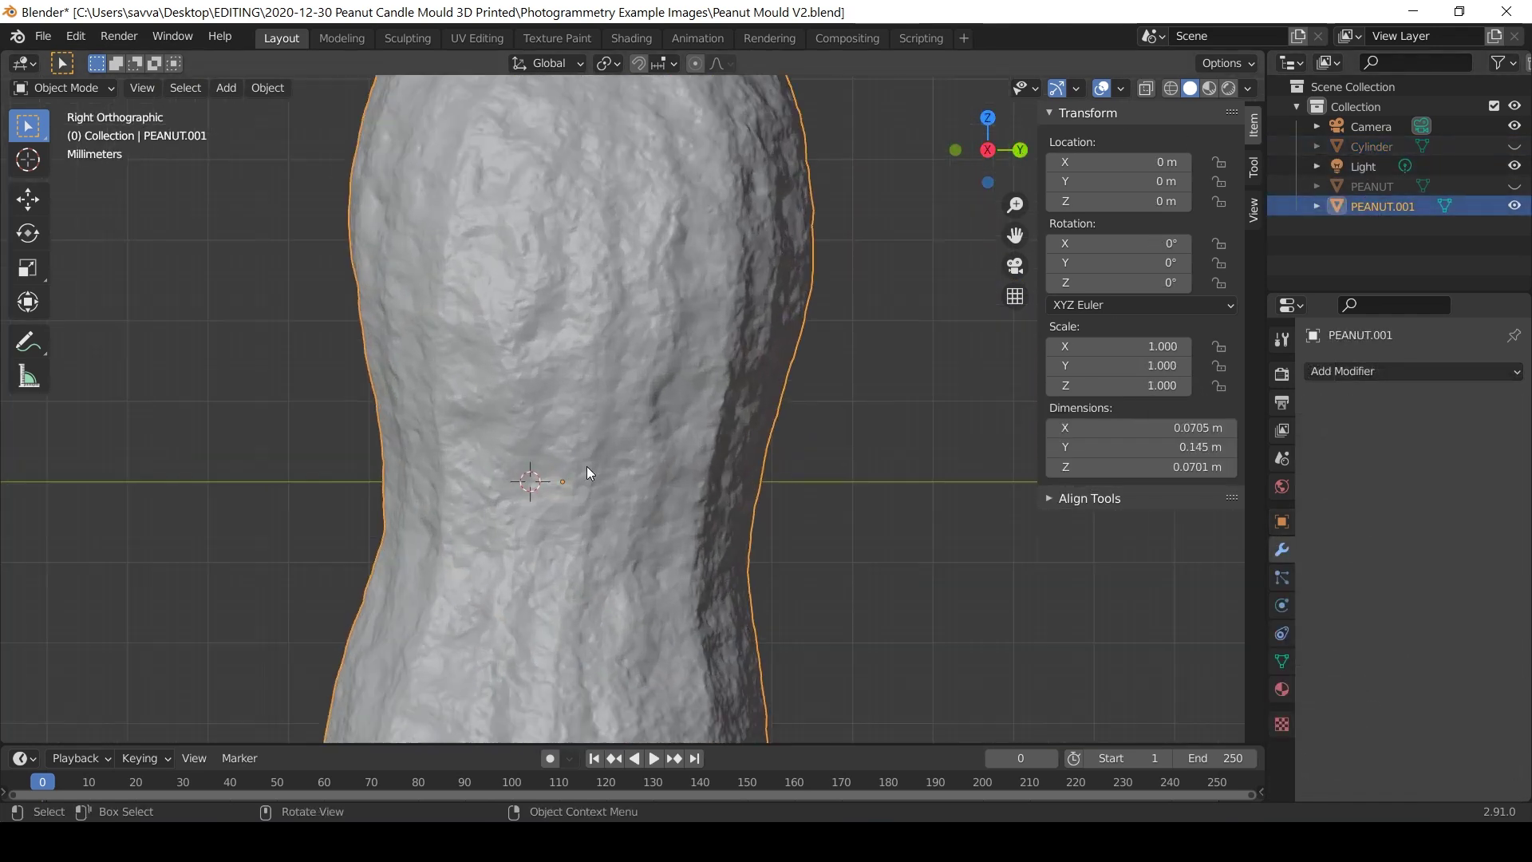
pyautogui.scroll(-3, 528, 485)
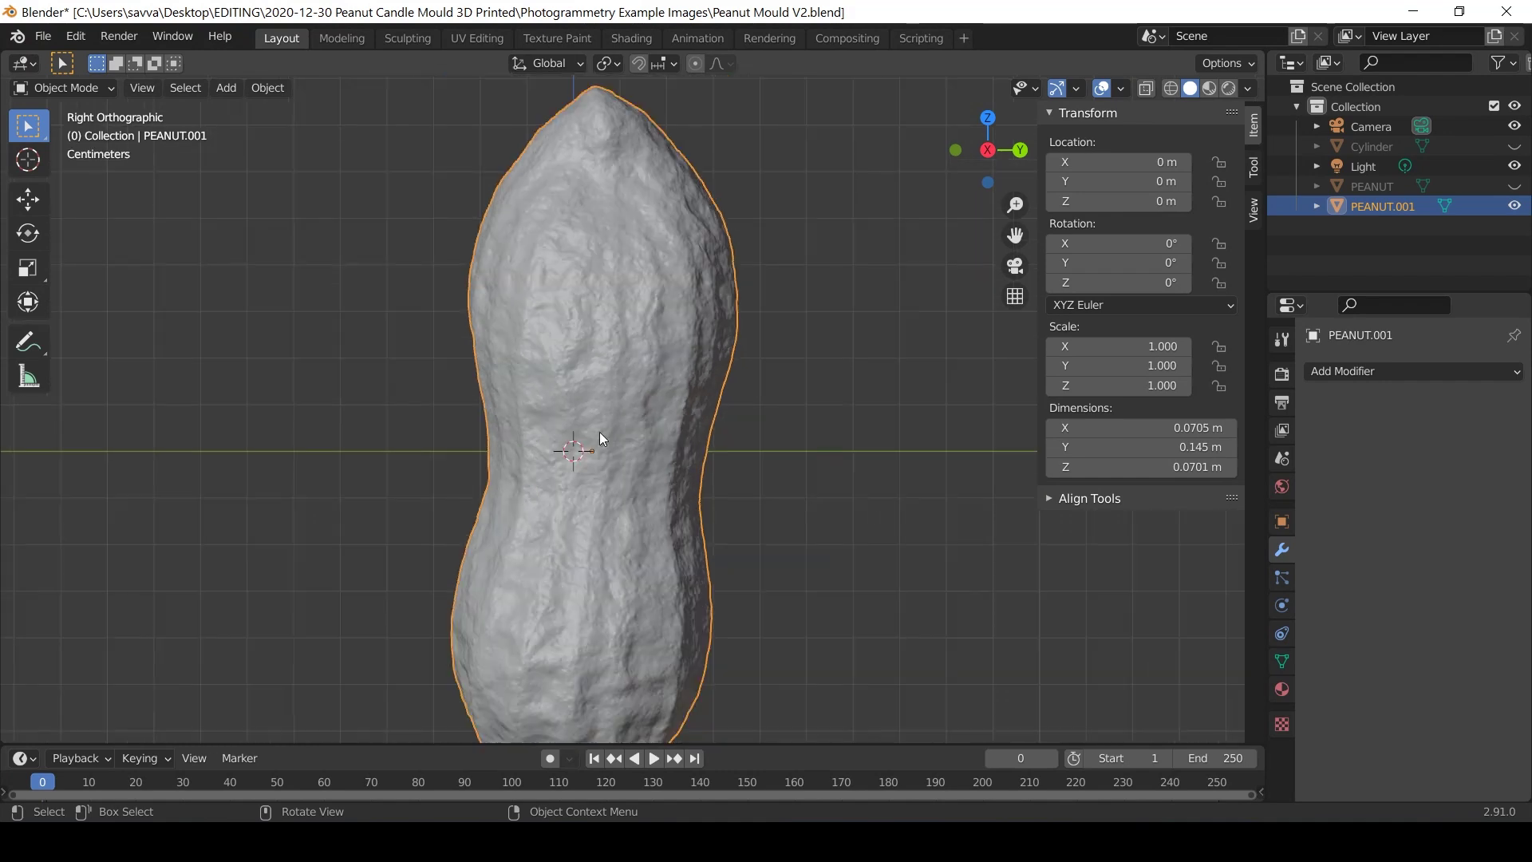
pyautogui.click(1514, 146)
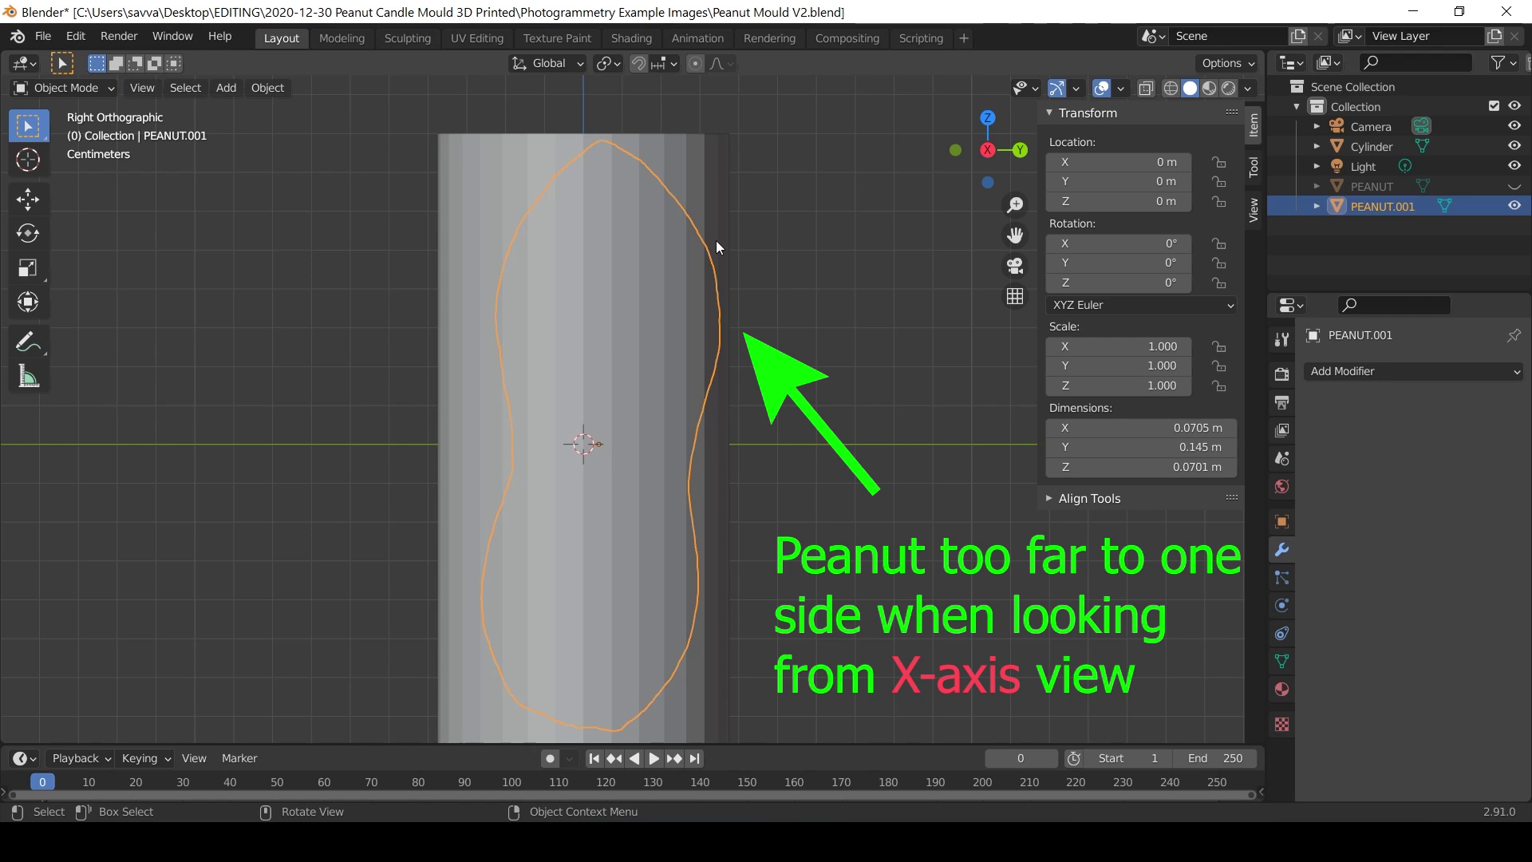
pyautogui.hotkey('ctrl', 'z')
# - Set the peanut's origin to the 3D cursor, then move its geometry to that origin
pyautogui.rightClick(639, 383)
pyautogui.moveTo(640, 383)
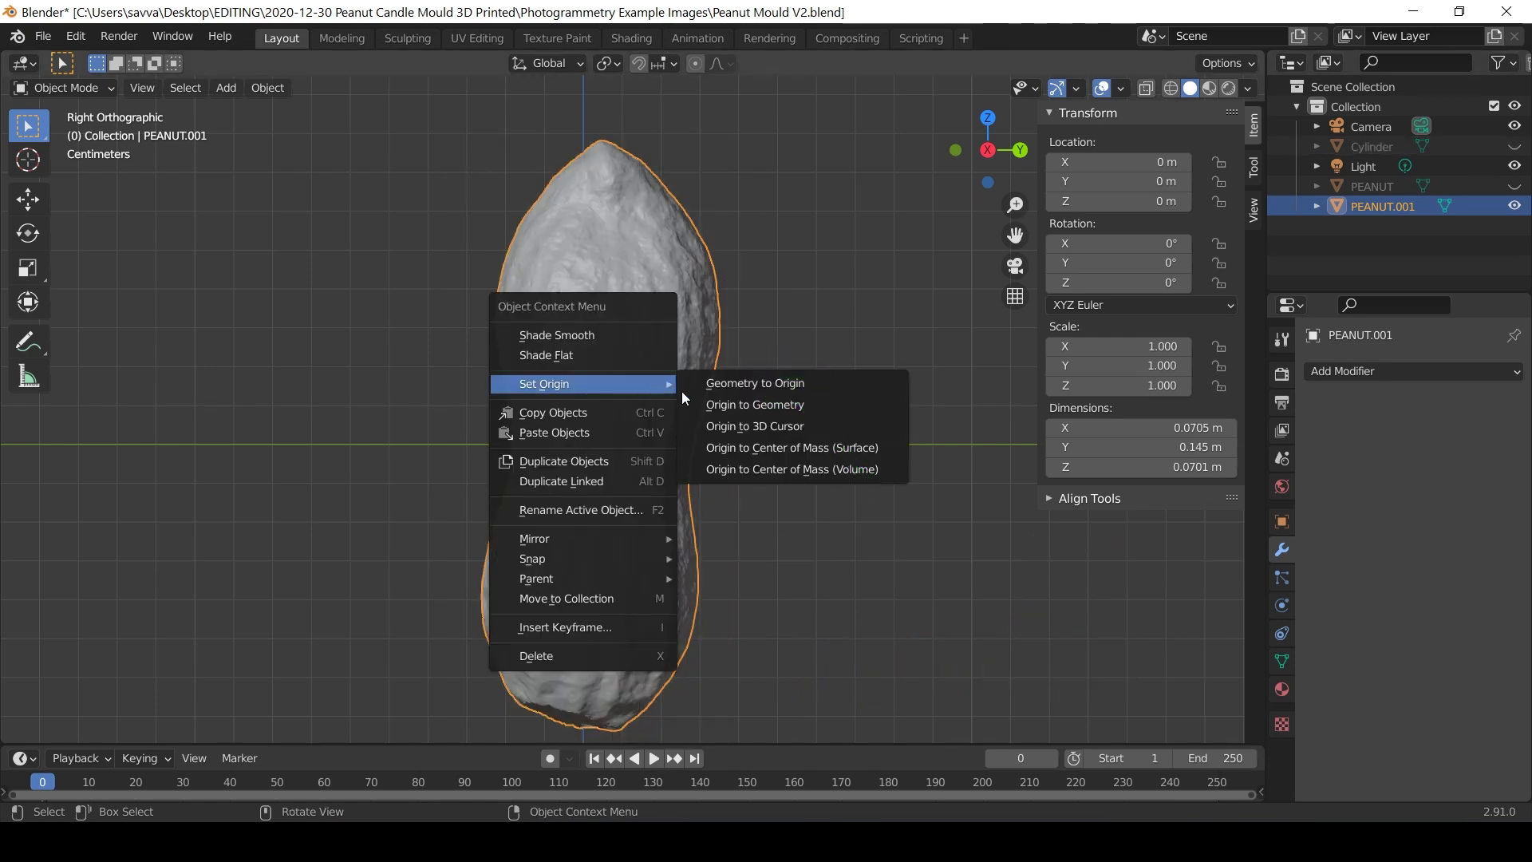
pyautogui.click(755, 428)
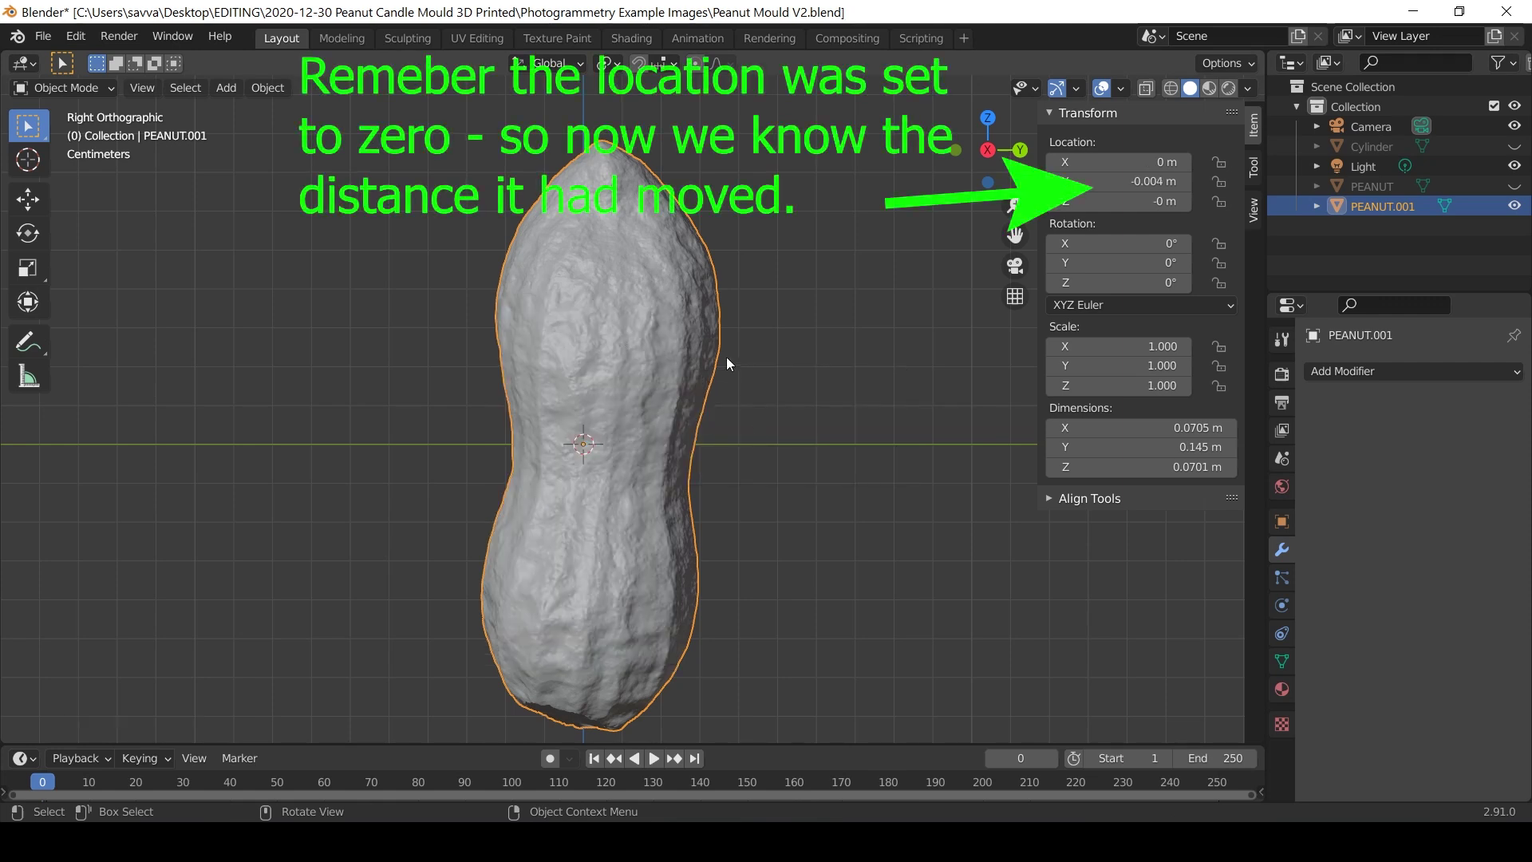
pyautogui.rightClick(683, 332)
pyautogui.moveTo(683, 332)
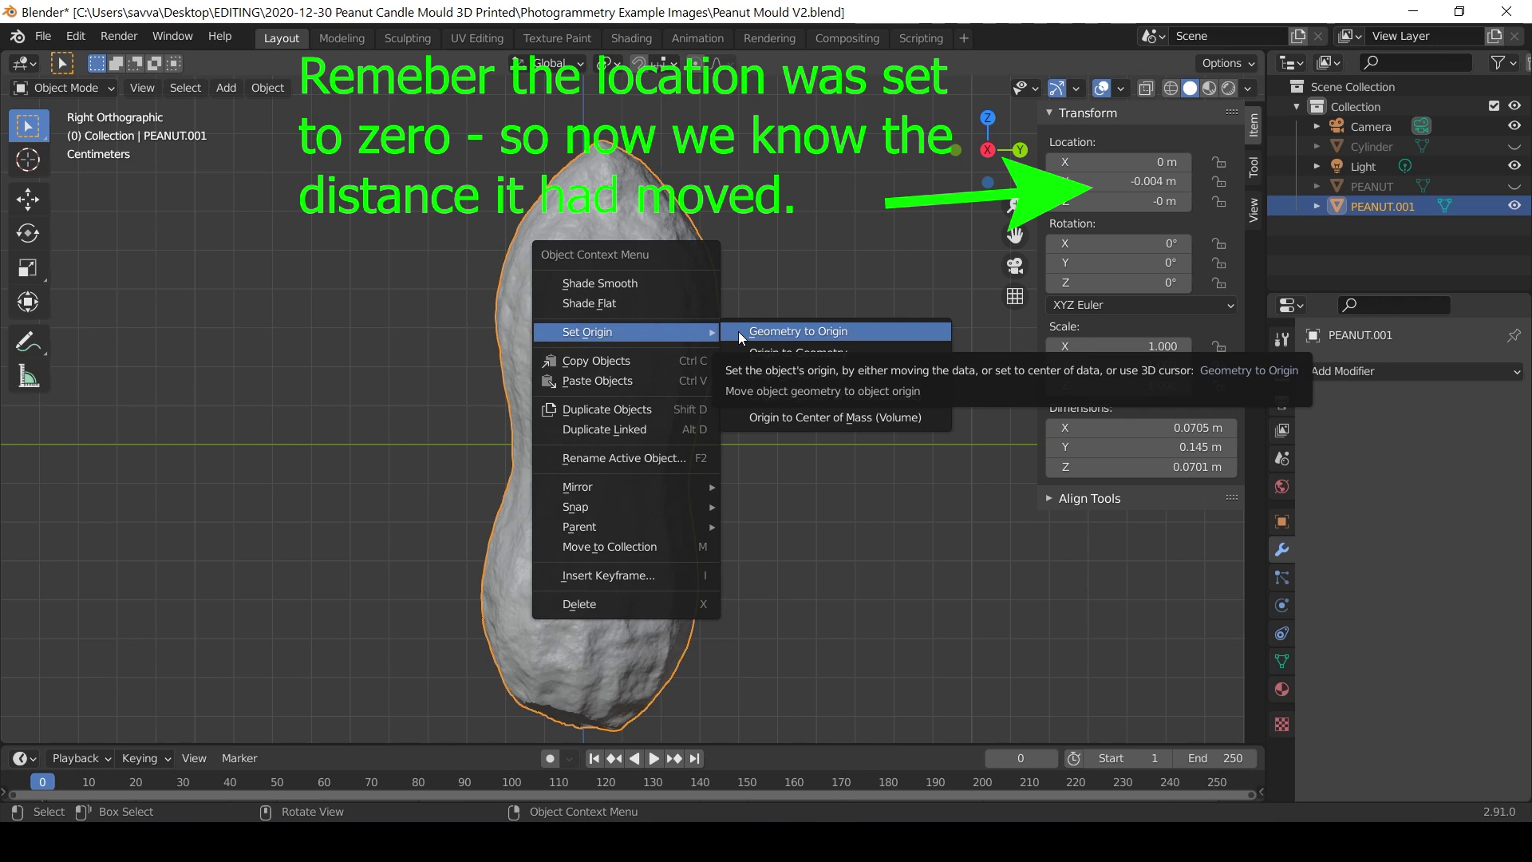
pyautogui.click(789, 332)
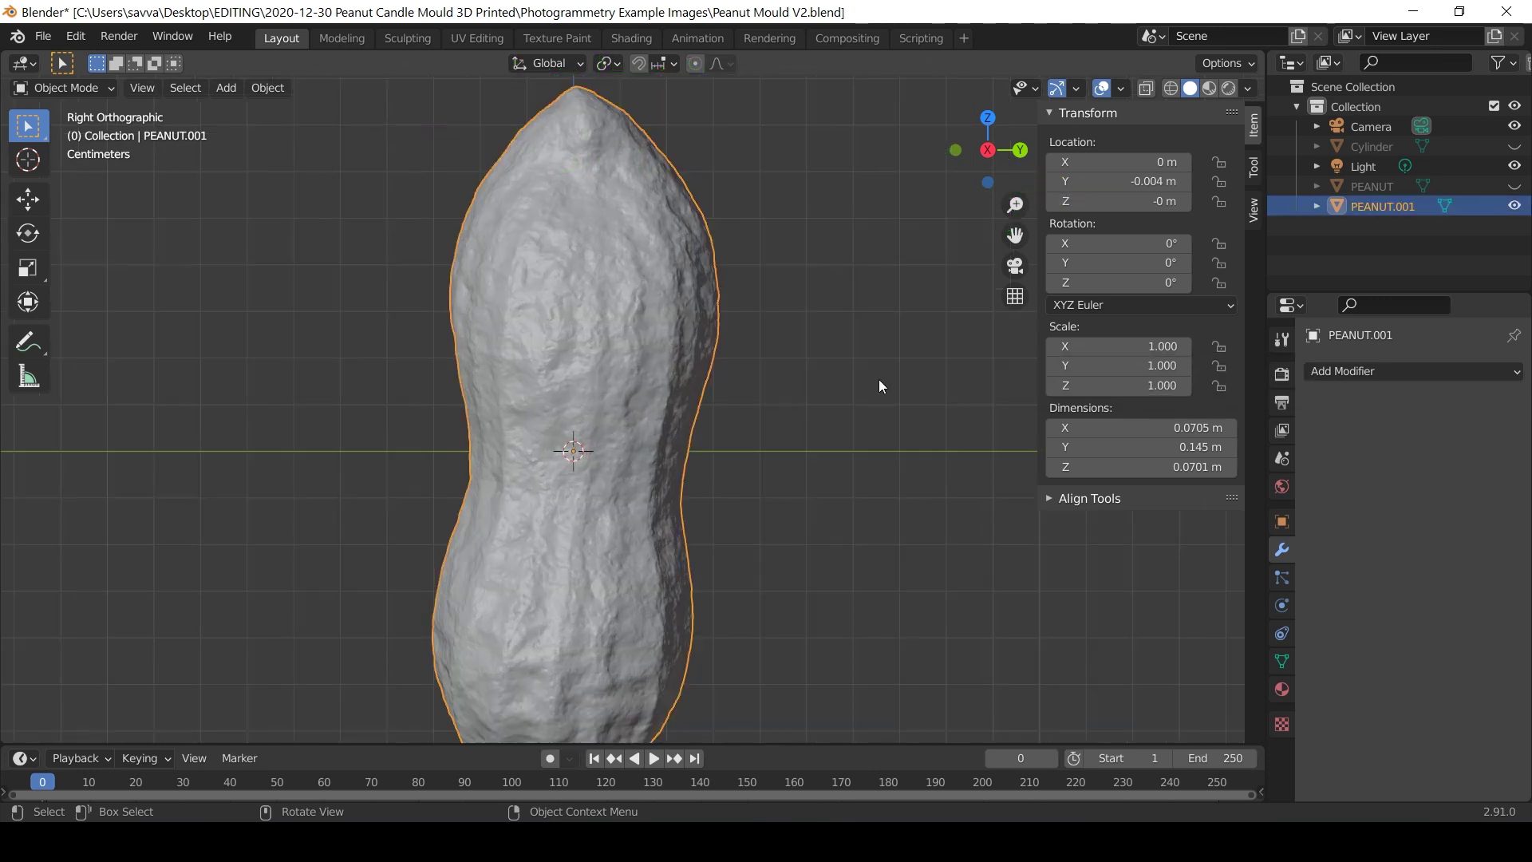
# - Apply Location to Deltas so the peanut's location reads 0, 0, 0 m
pyautogui.hotkey('ctrl', 'a')
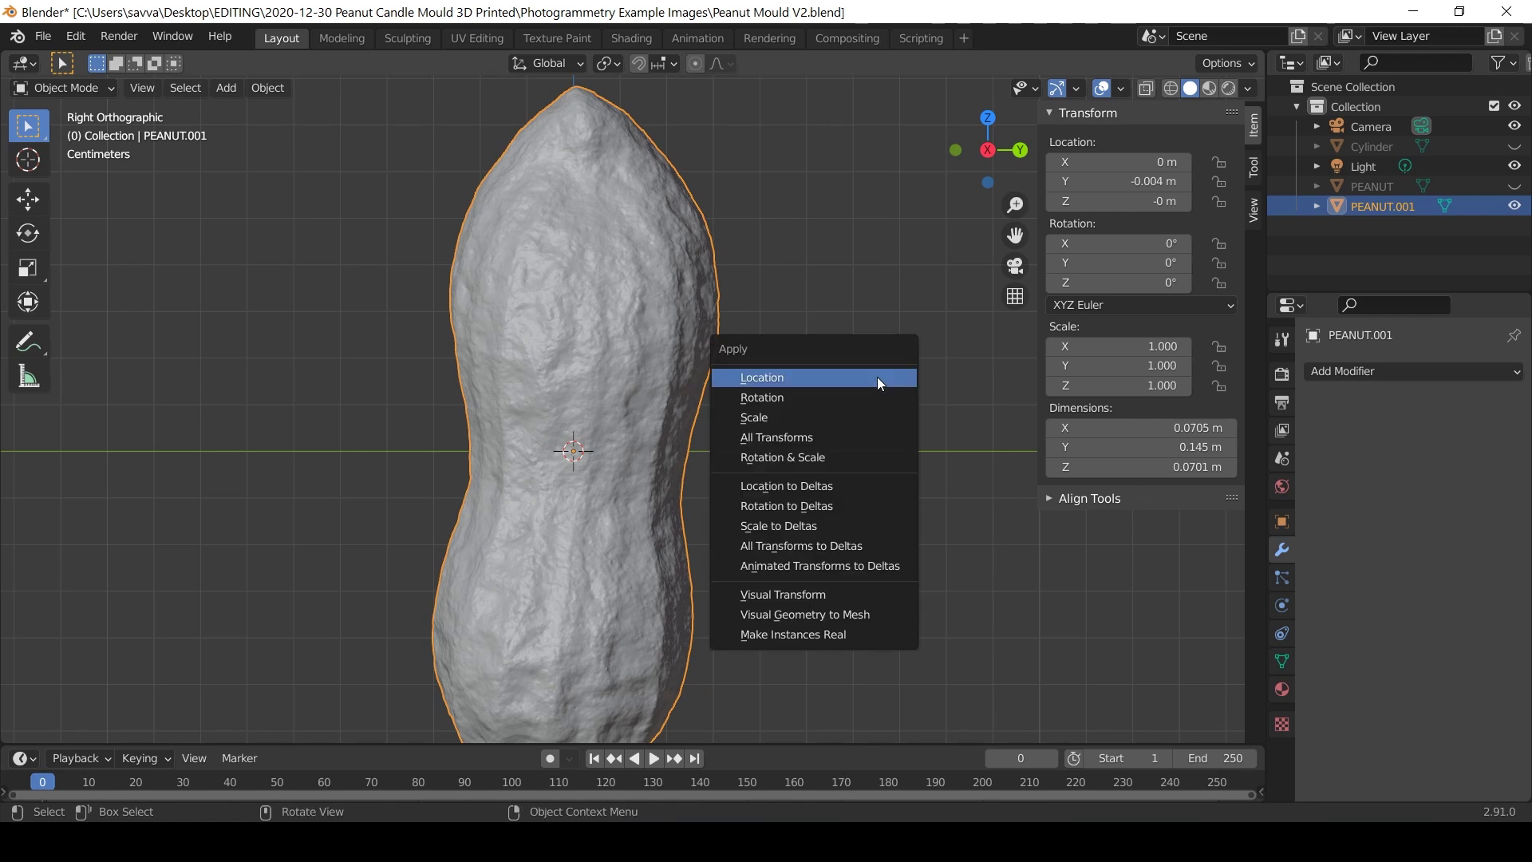
pyautogui.click(817, 488)
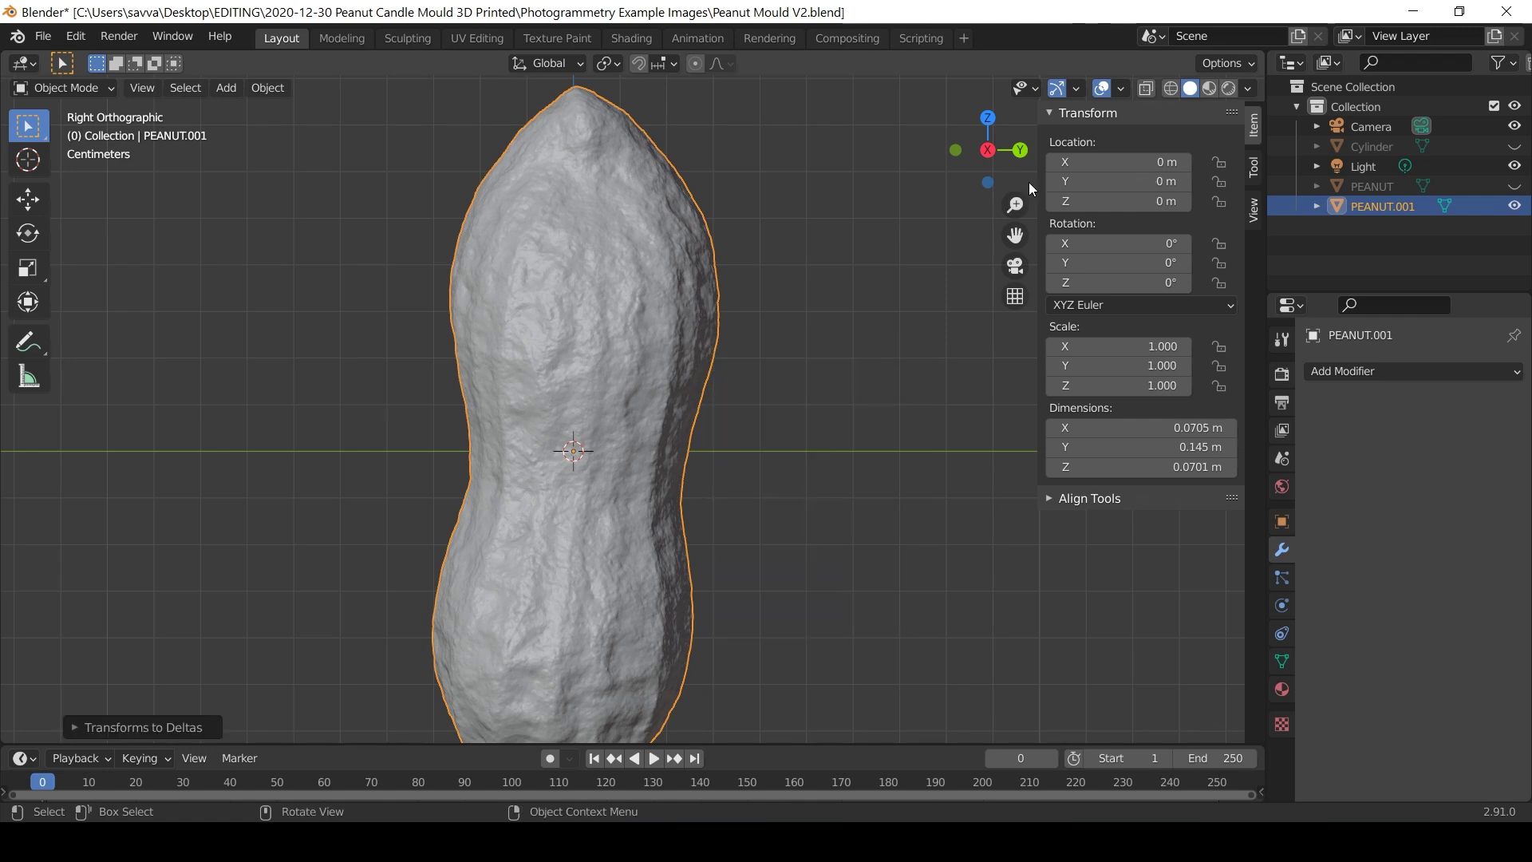
pyautogui.scroll(-2, 850, 442)
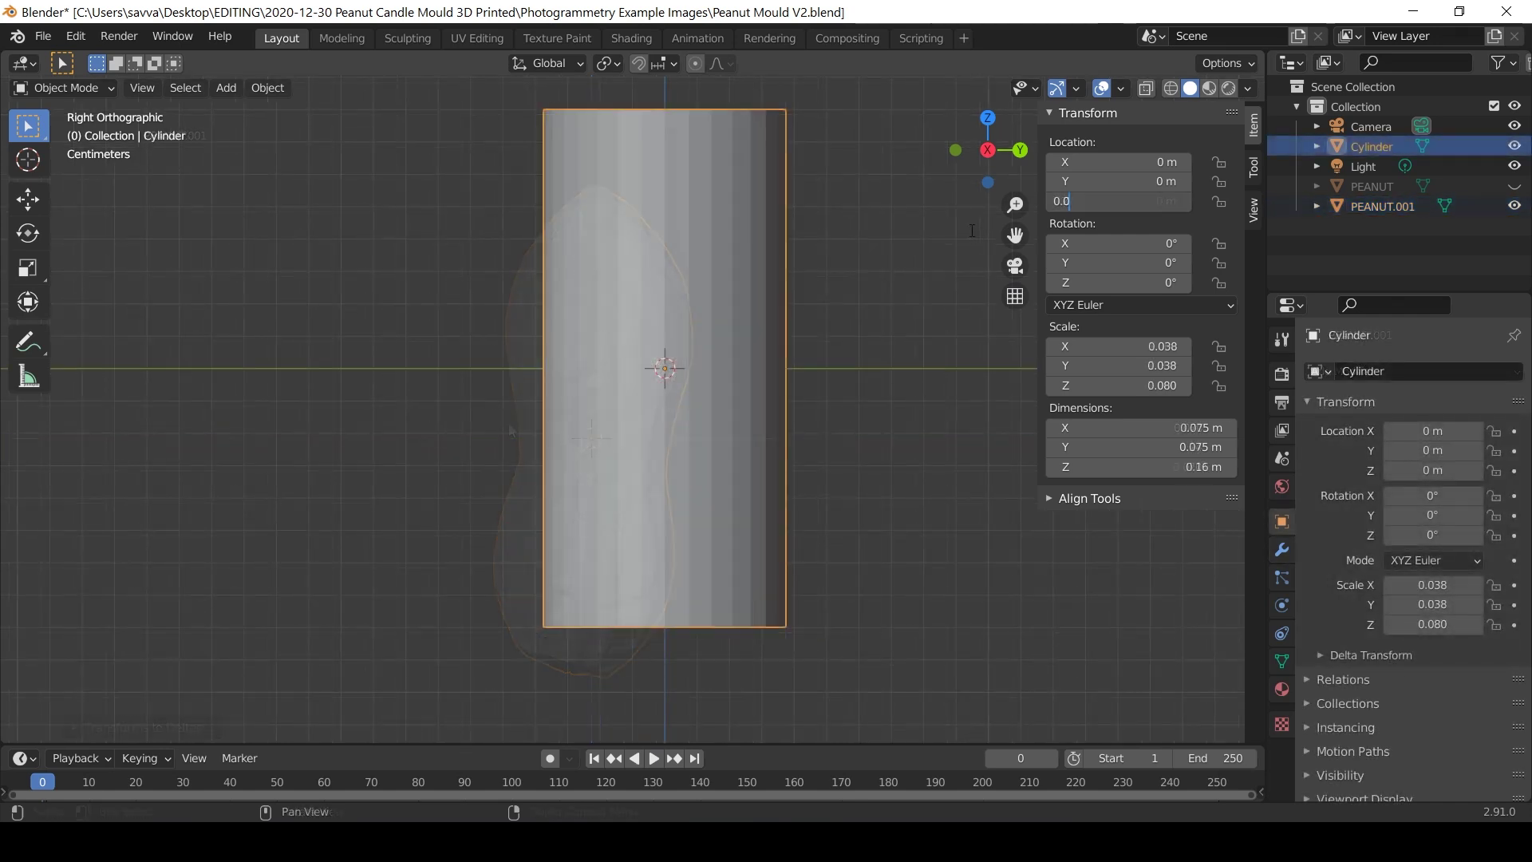
# - Set the cylinder's Location Z to 0.09 m, then lower it to 0.009 m
pyautogui.write('9')
pyautogui.press('Return')
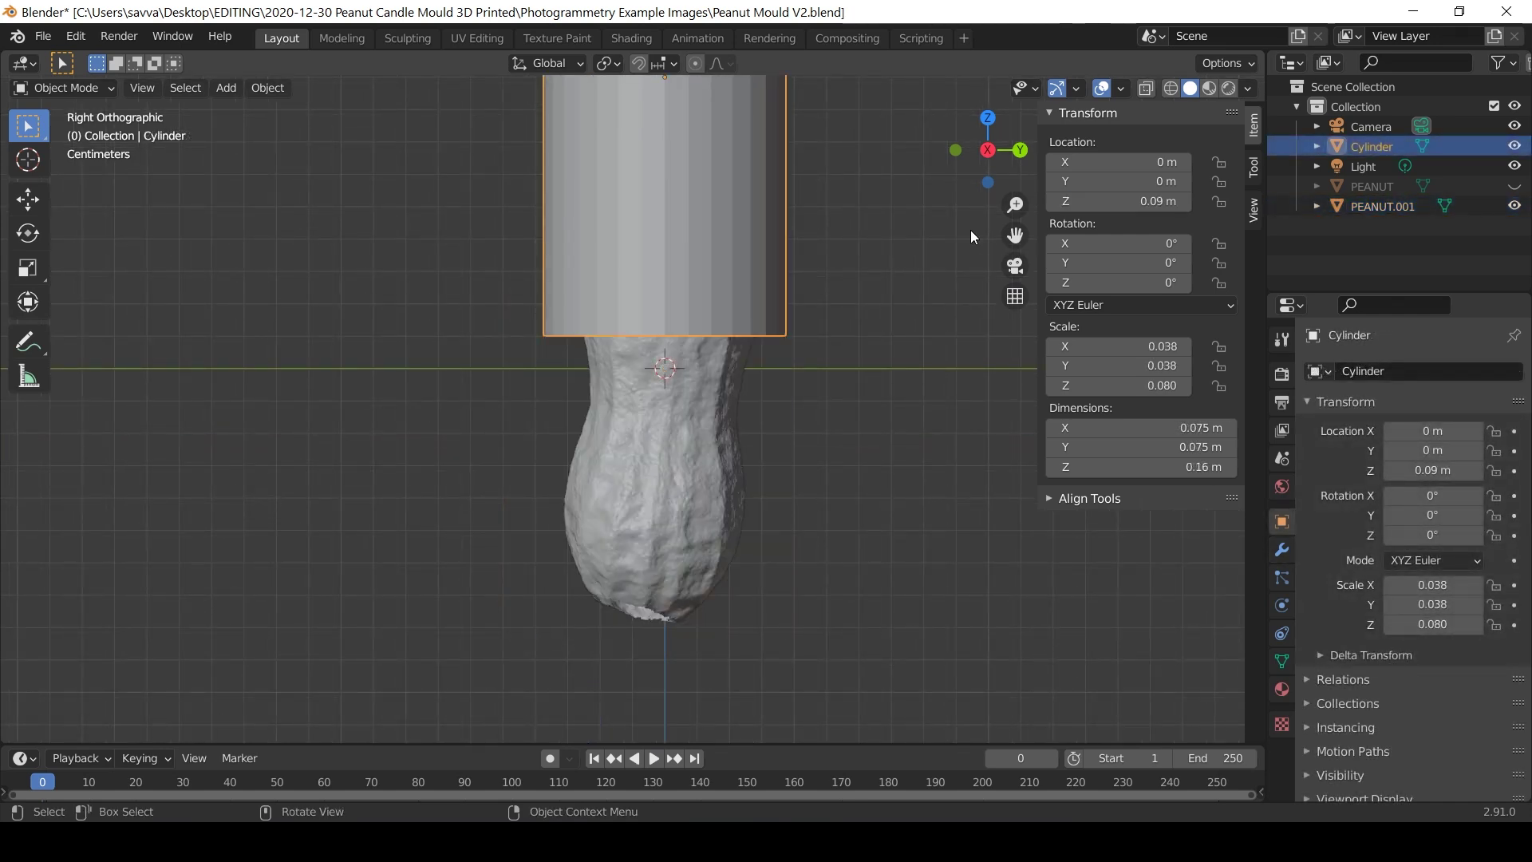
pyautogui.click(1152, 209)
pyautogui.press('Home')
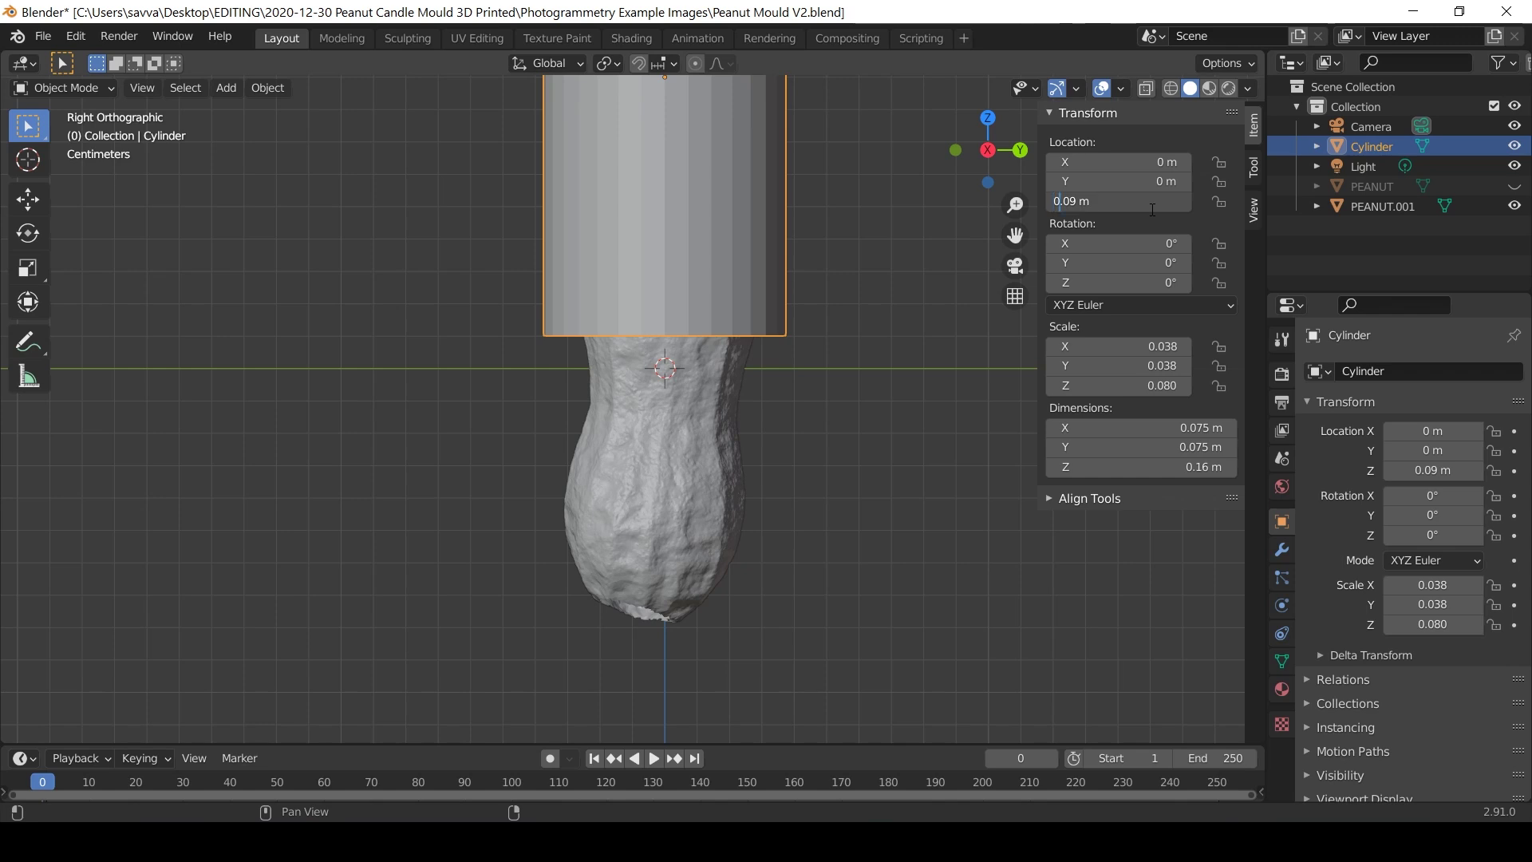
pyautogui.write('0')
pyautogui.press('Return')
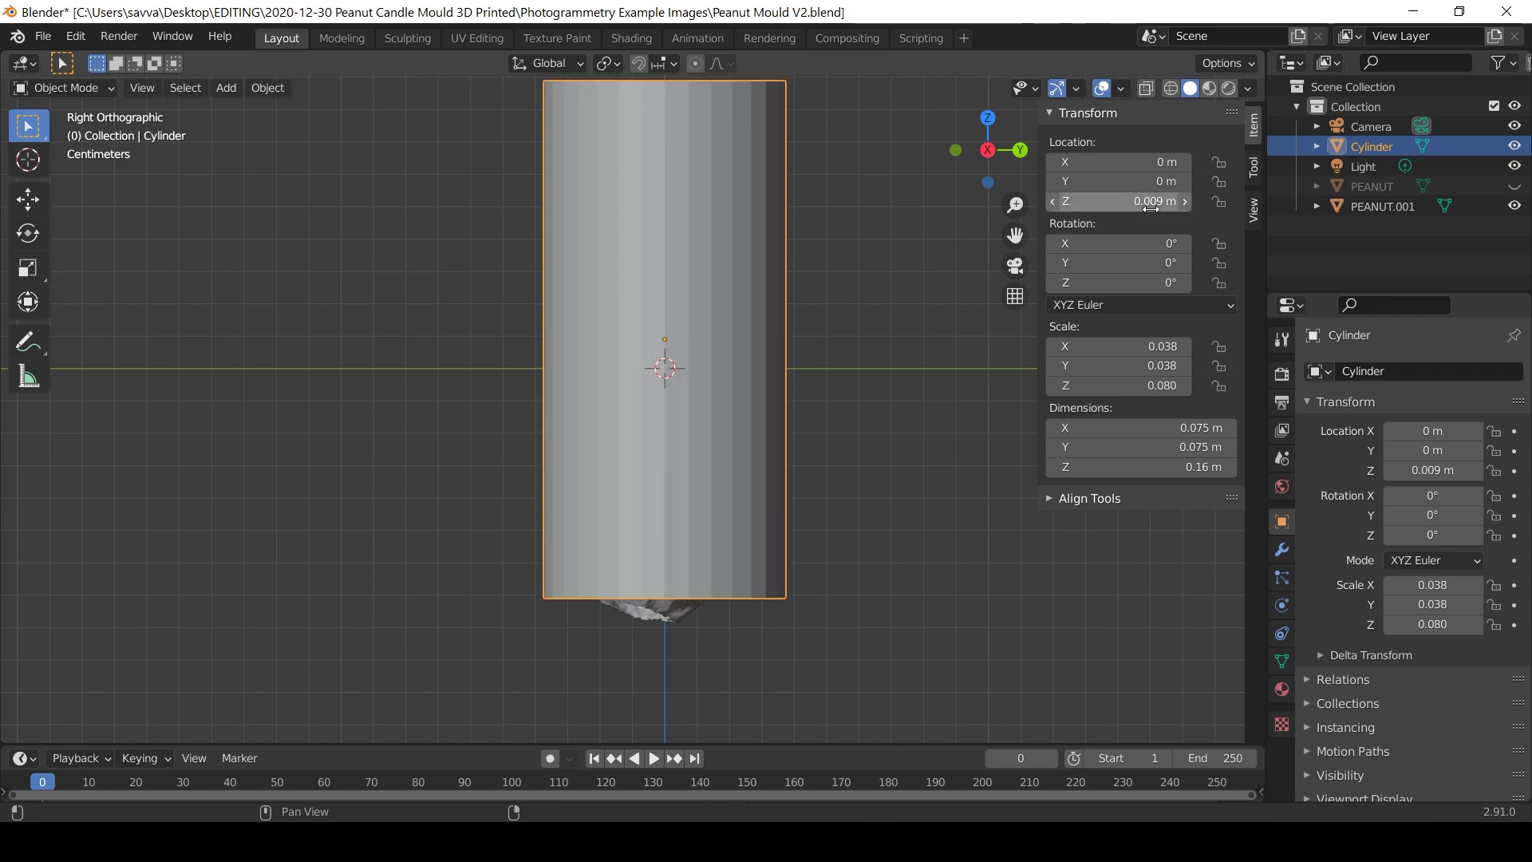
# - Settle the cylinder's Location Z at 0.007 m and apply All Transforms to Deltas
pyautogui.click(1149, 201)
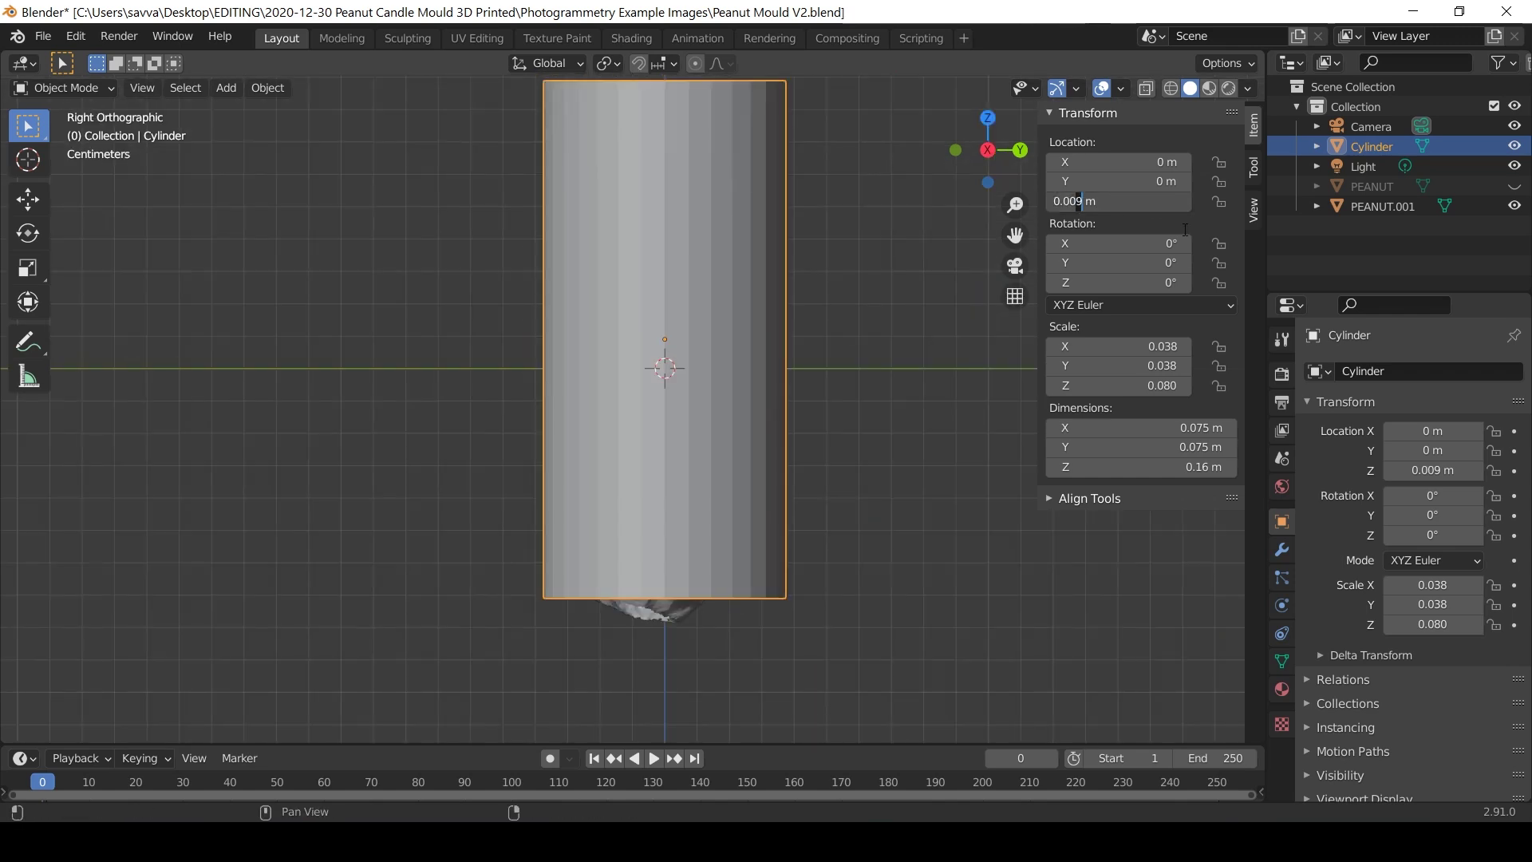
pyautogui.press('Return')
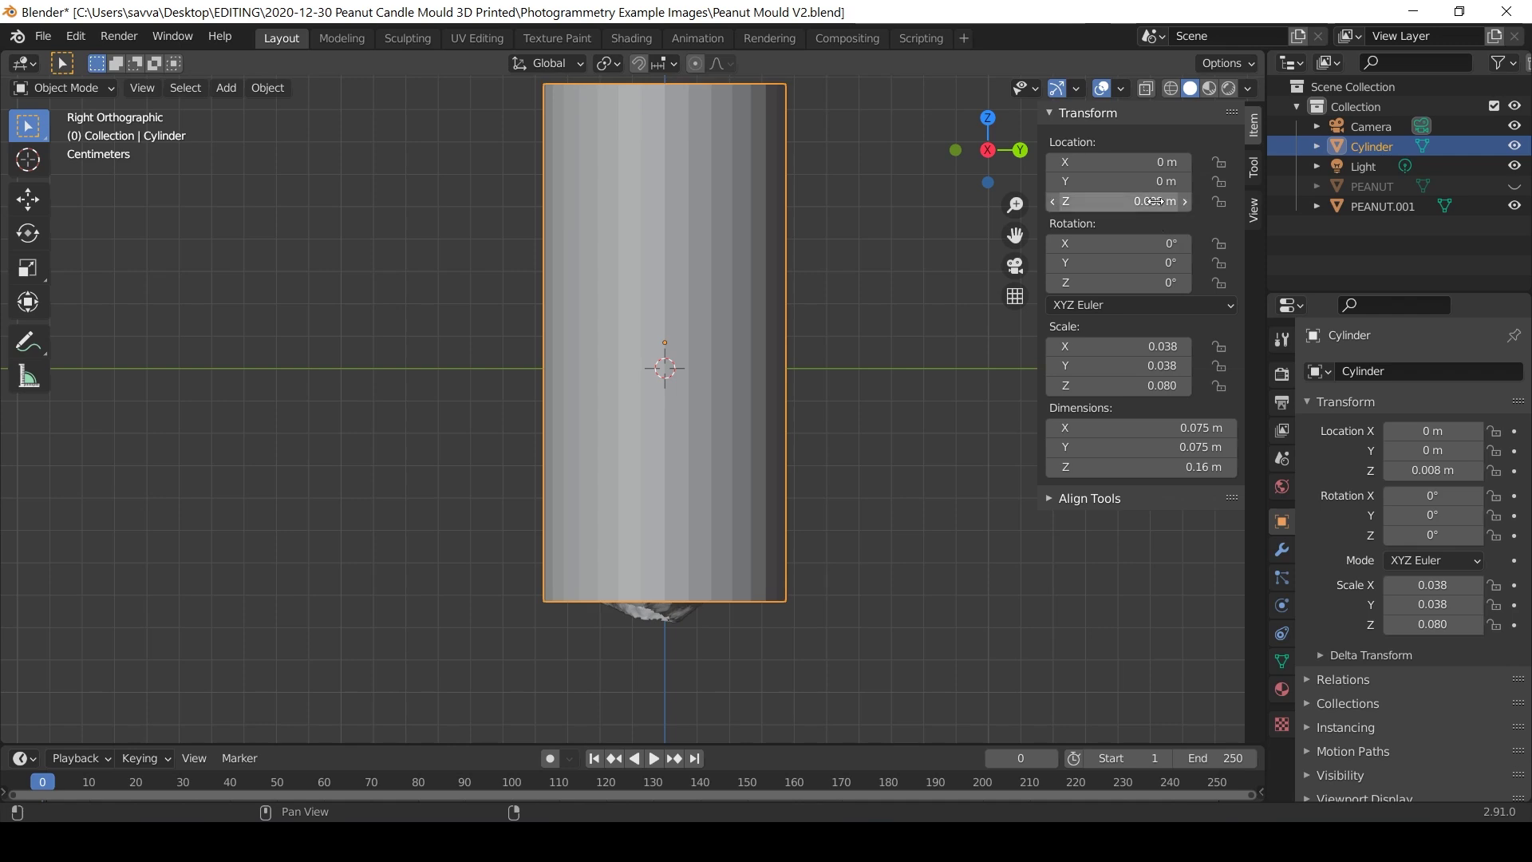
pyautogui.click(1156, 202)
pyautogui.press('Home')
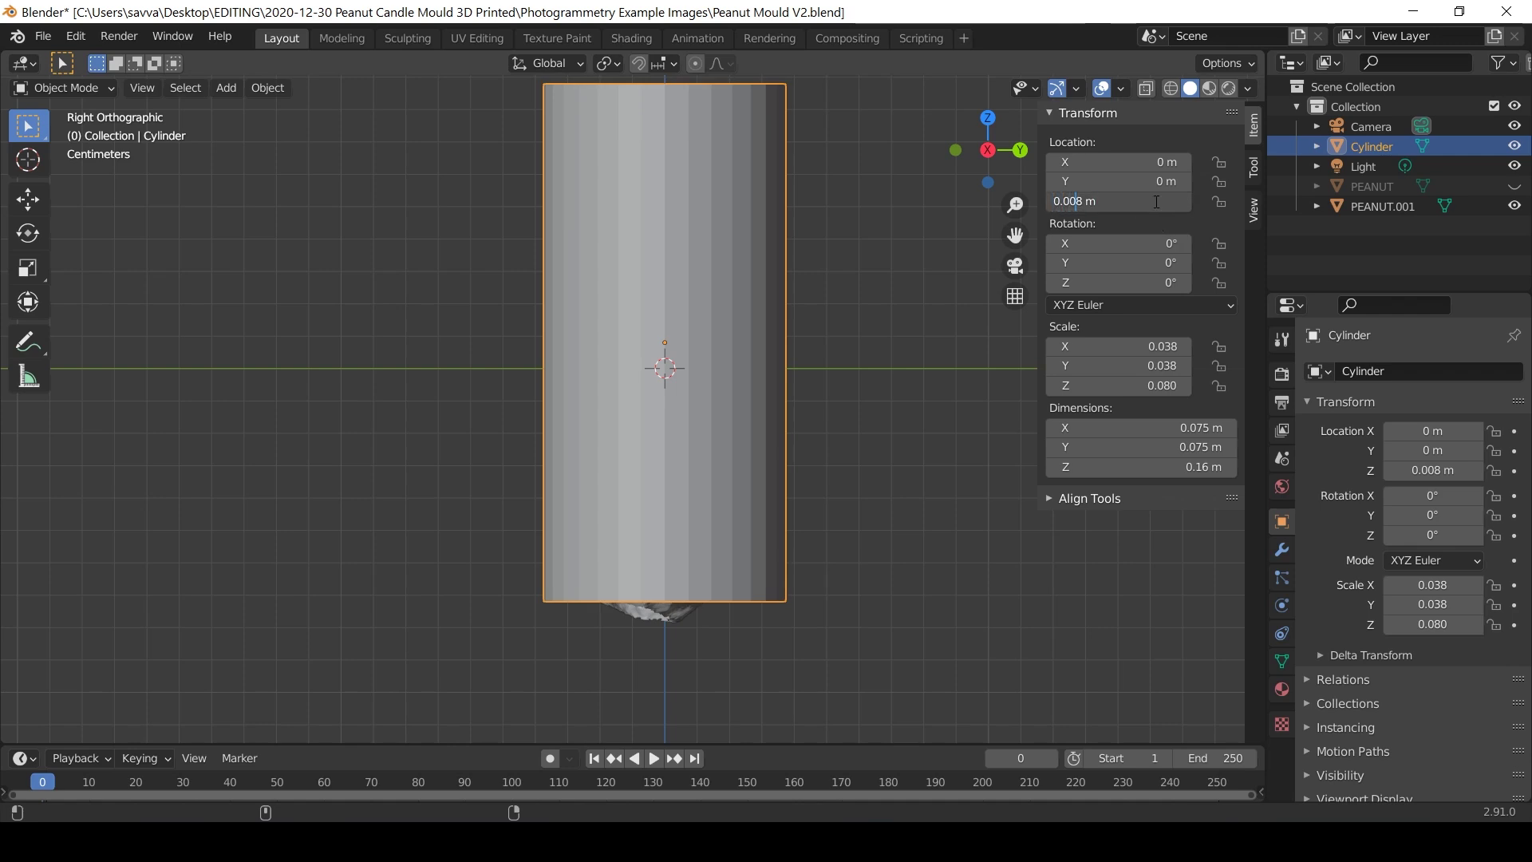
pyautogui.press('BackSpace')
pyautogui.write('7')
pyautogui.press('Return')
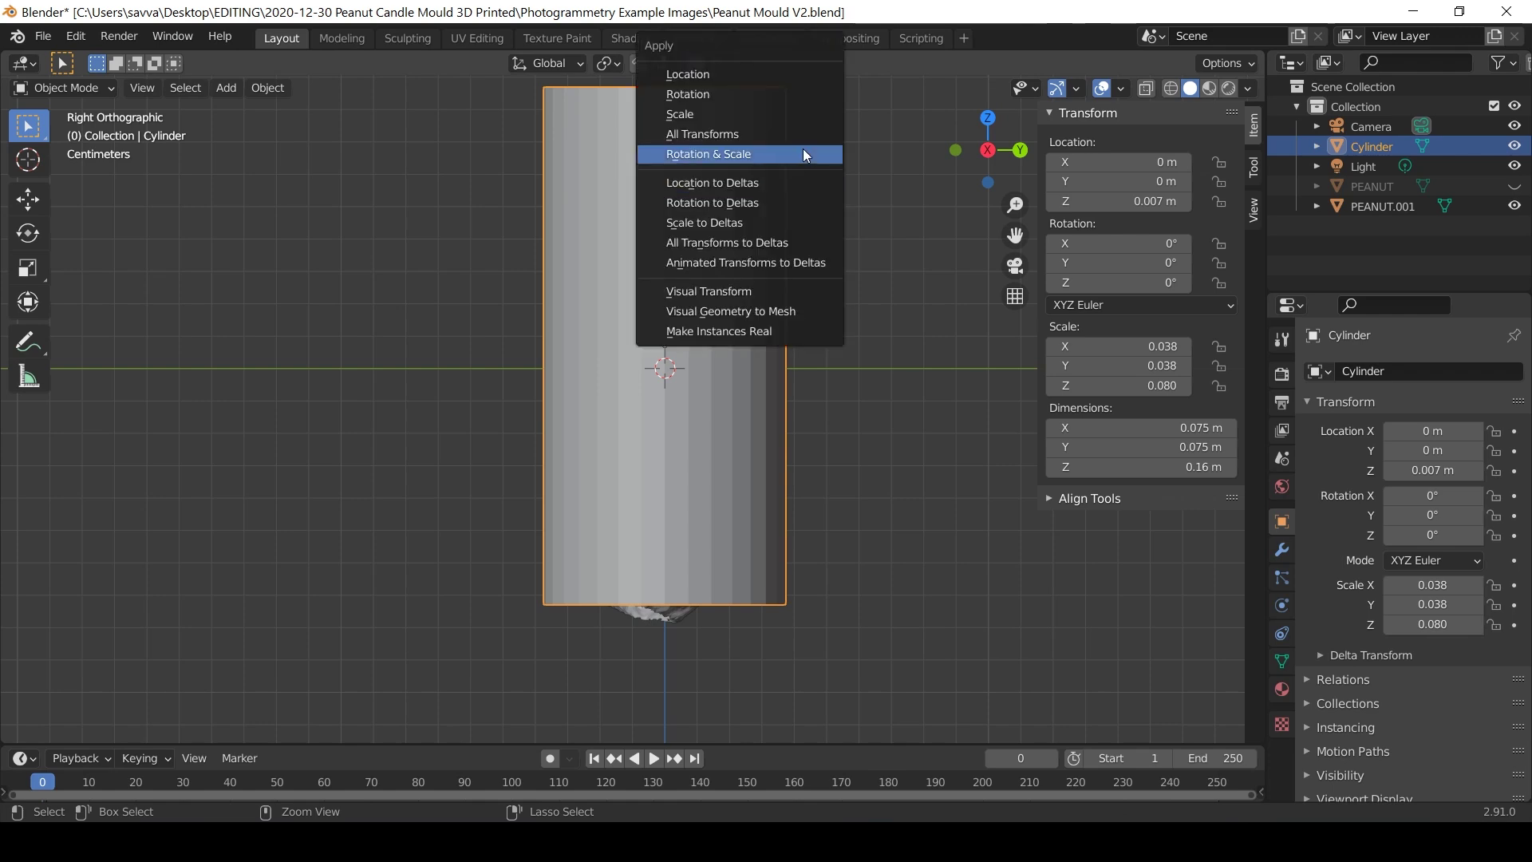
pyautogui.hotkey('ctrl', 'a')
pyautogui.click(754, 241)
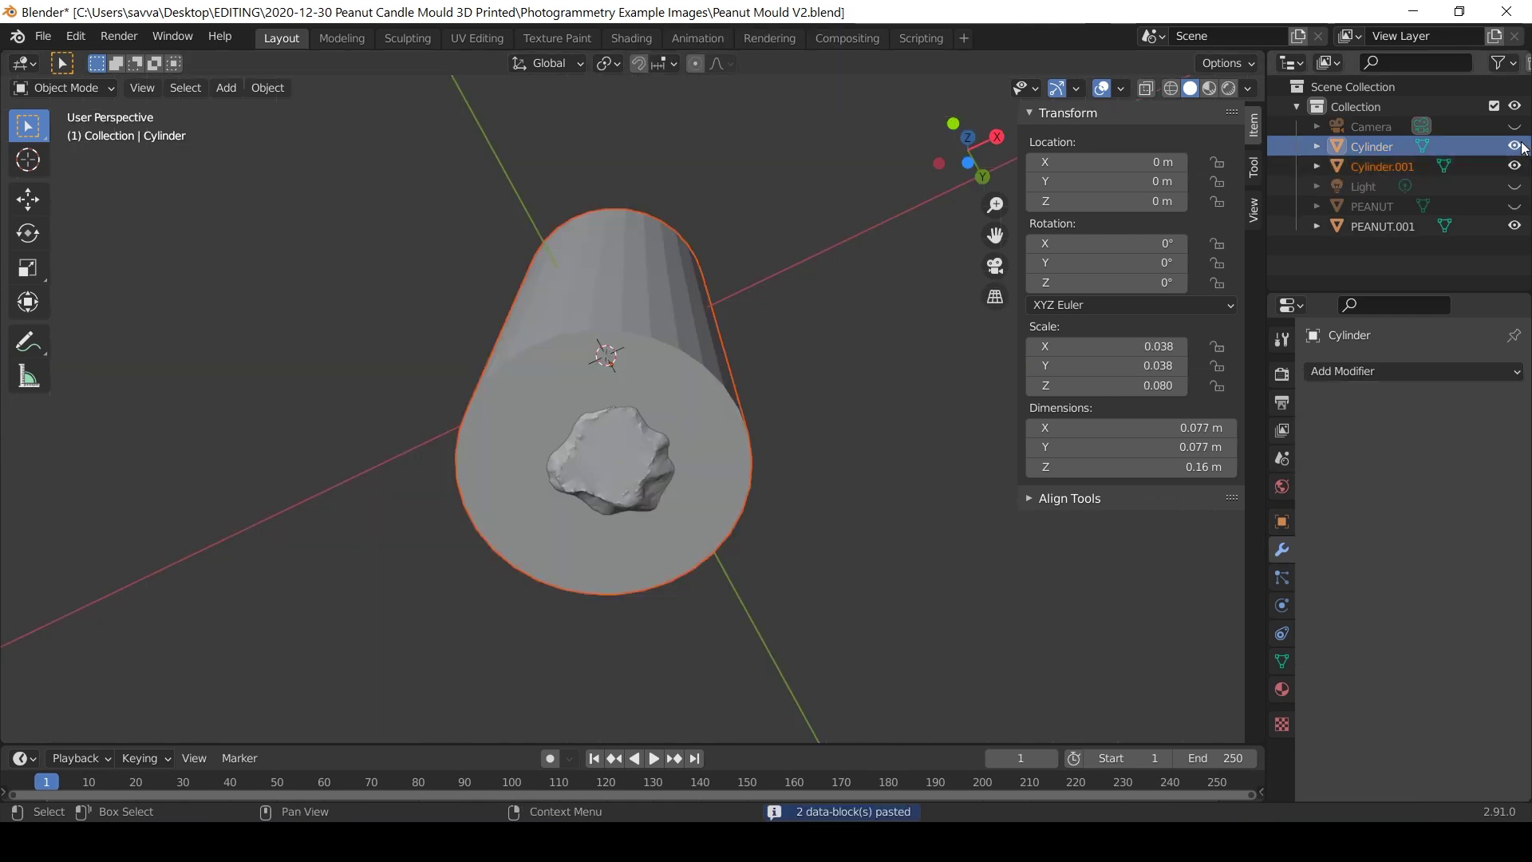
# - Add a Boolean Difference modifier to Cylinder.001 using PEANUT.001 and apply it
pyautogui.click(1402, 168)
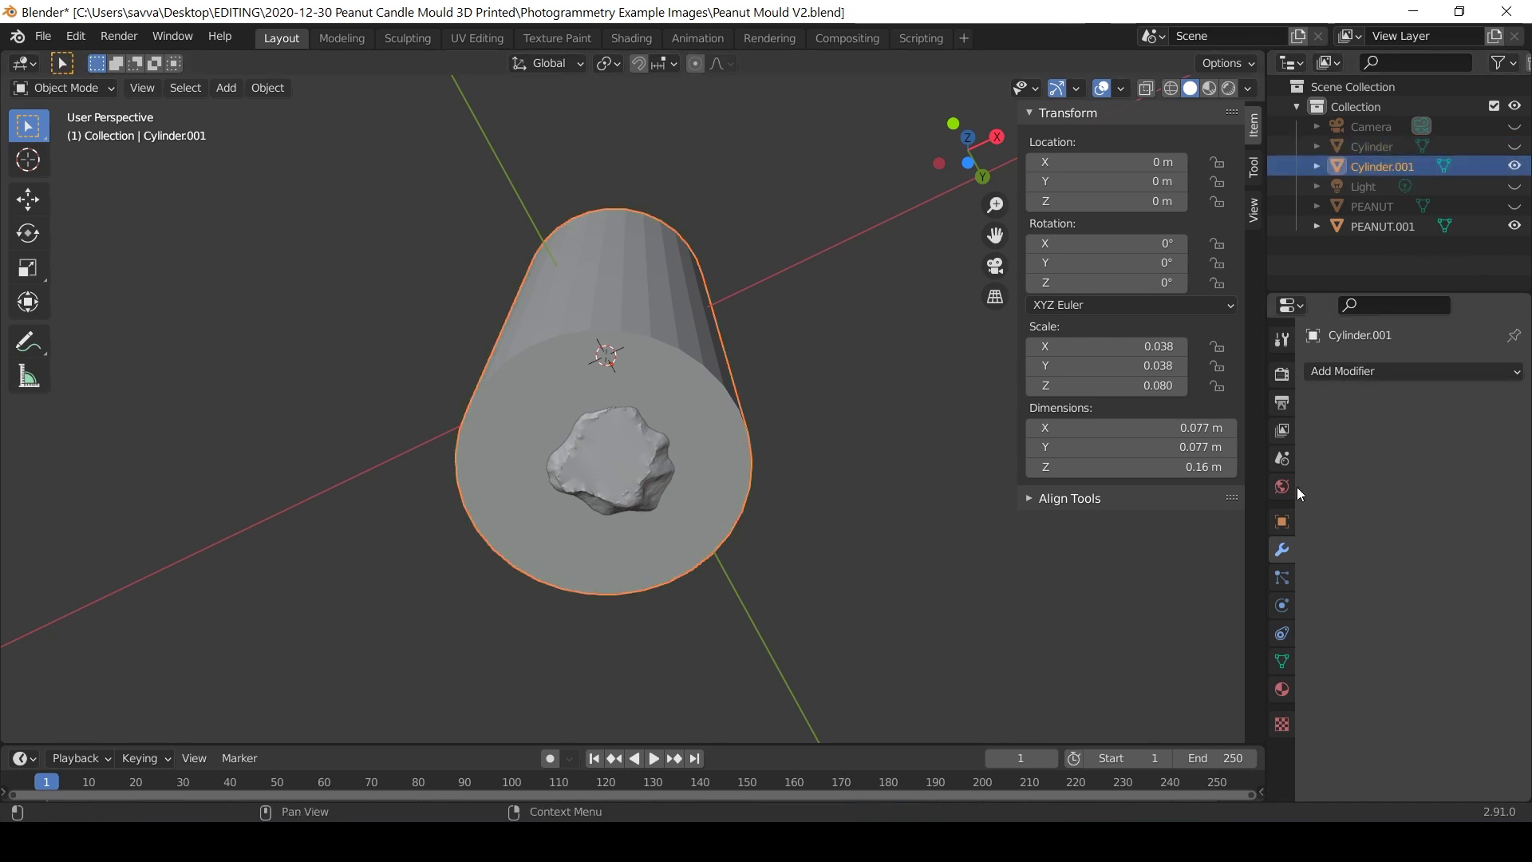
pyautogui.click(1355, 371)
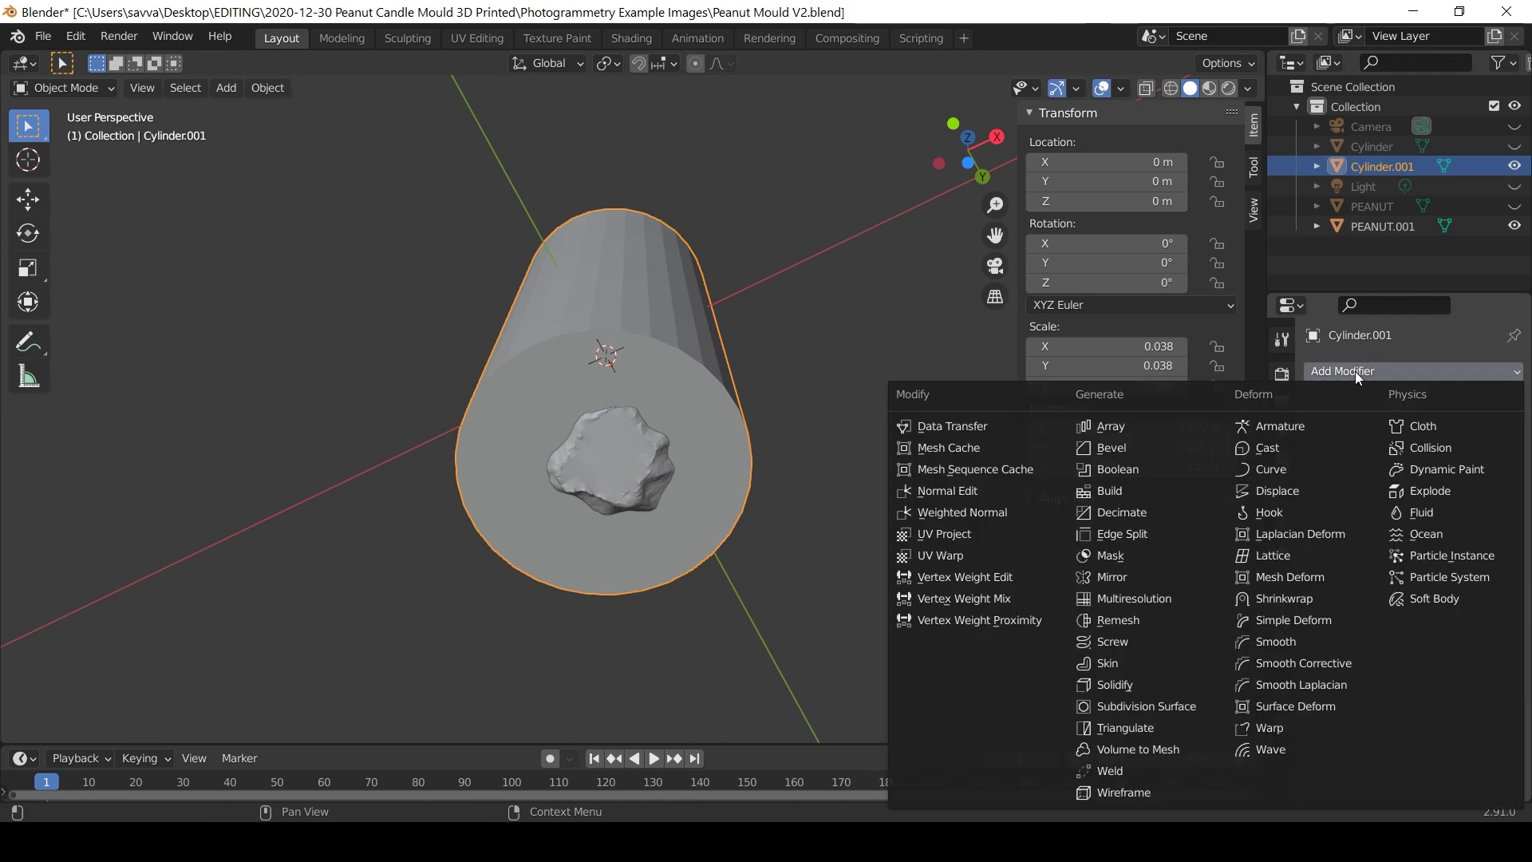
pyautogui.click(1117, 471)
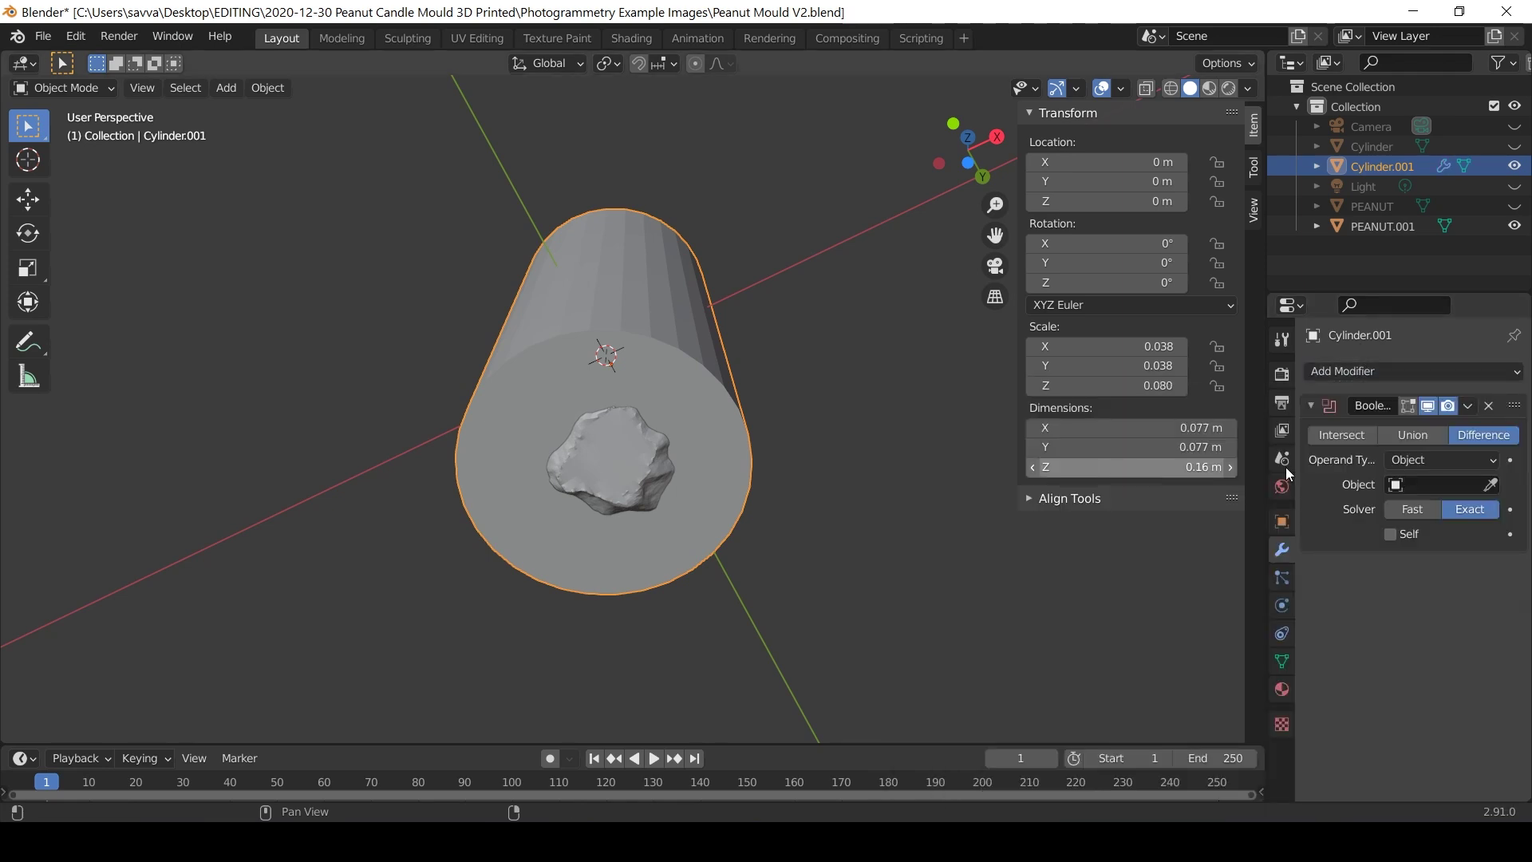
pyautogui.click(1449, 406)
pyautogui.click(1490, 484)
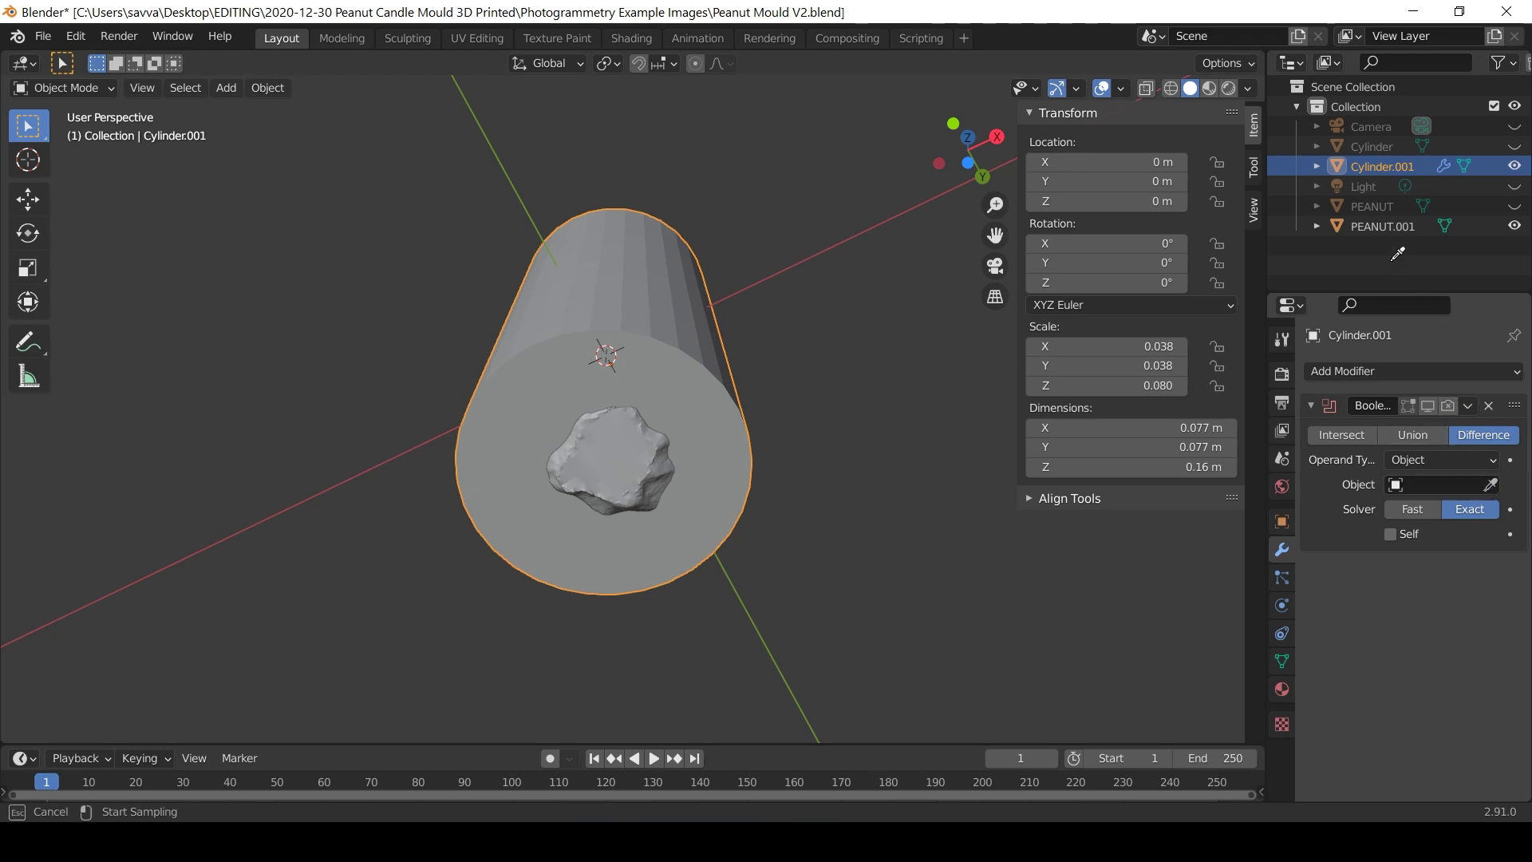
pyautogui.click(1381, 226)
pyautogui.click(1468, 406)
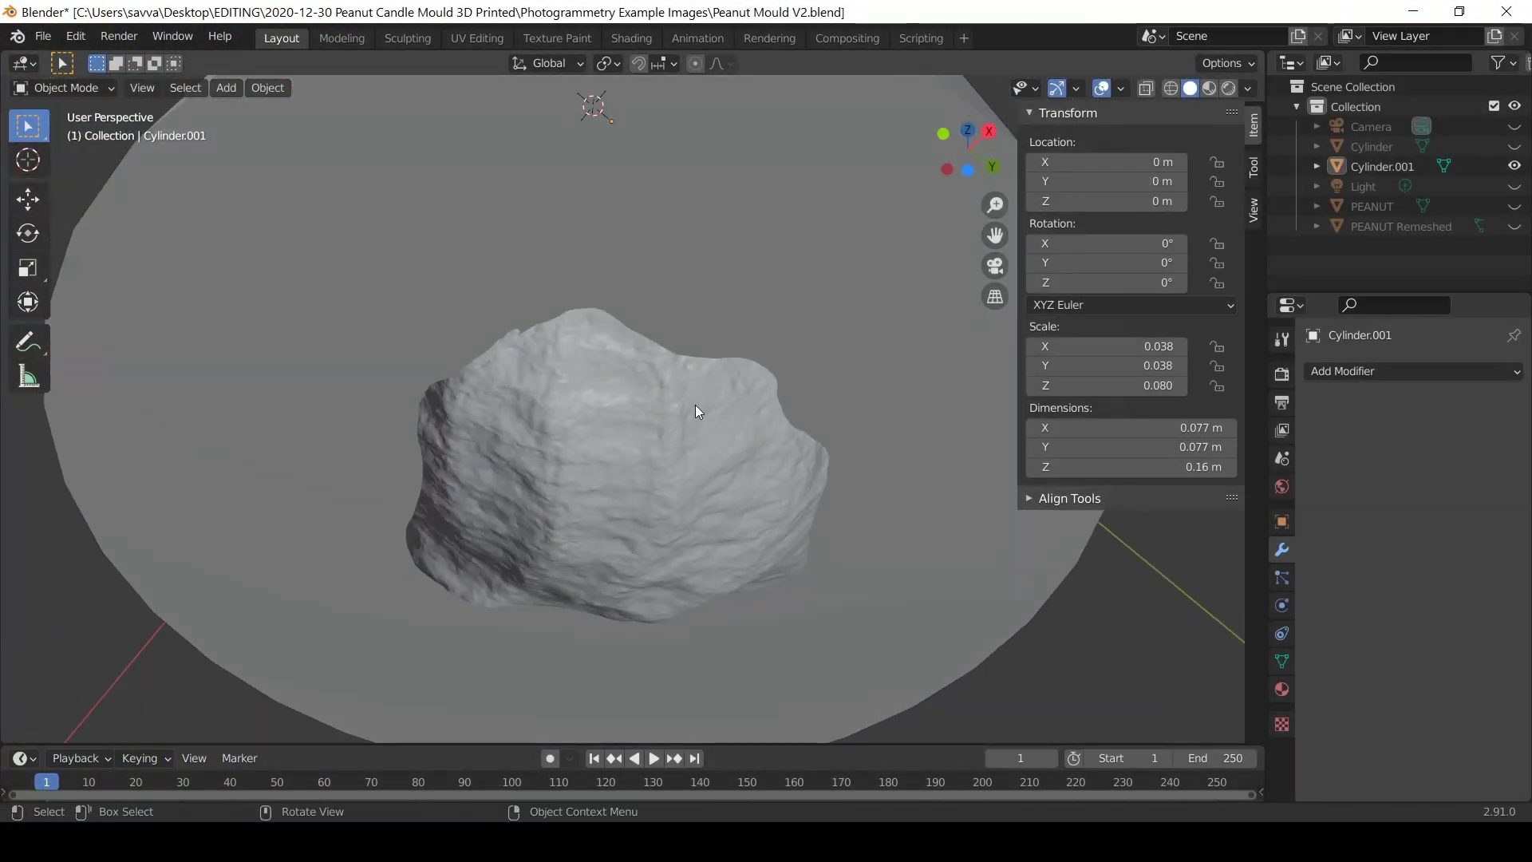
# - Toggle the remeshed peanut's visibility and orbit to compare it with the cavity surface
pyautogui.click(1514, 227)
pyautogui.click(1514, 227)
pyautogui.click(1515, 227)
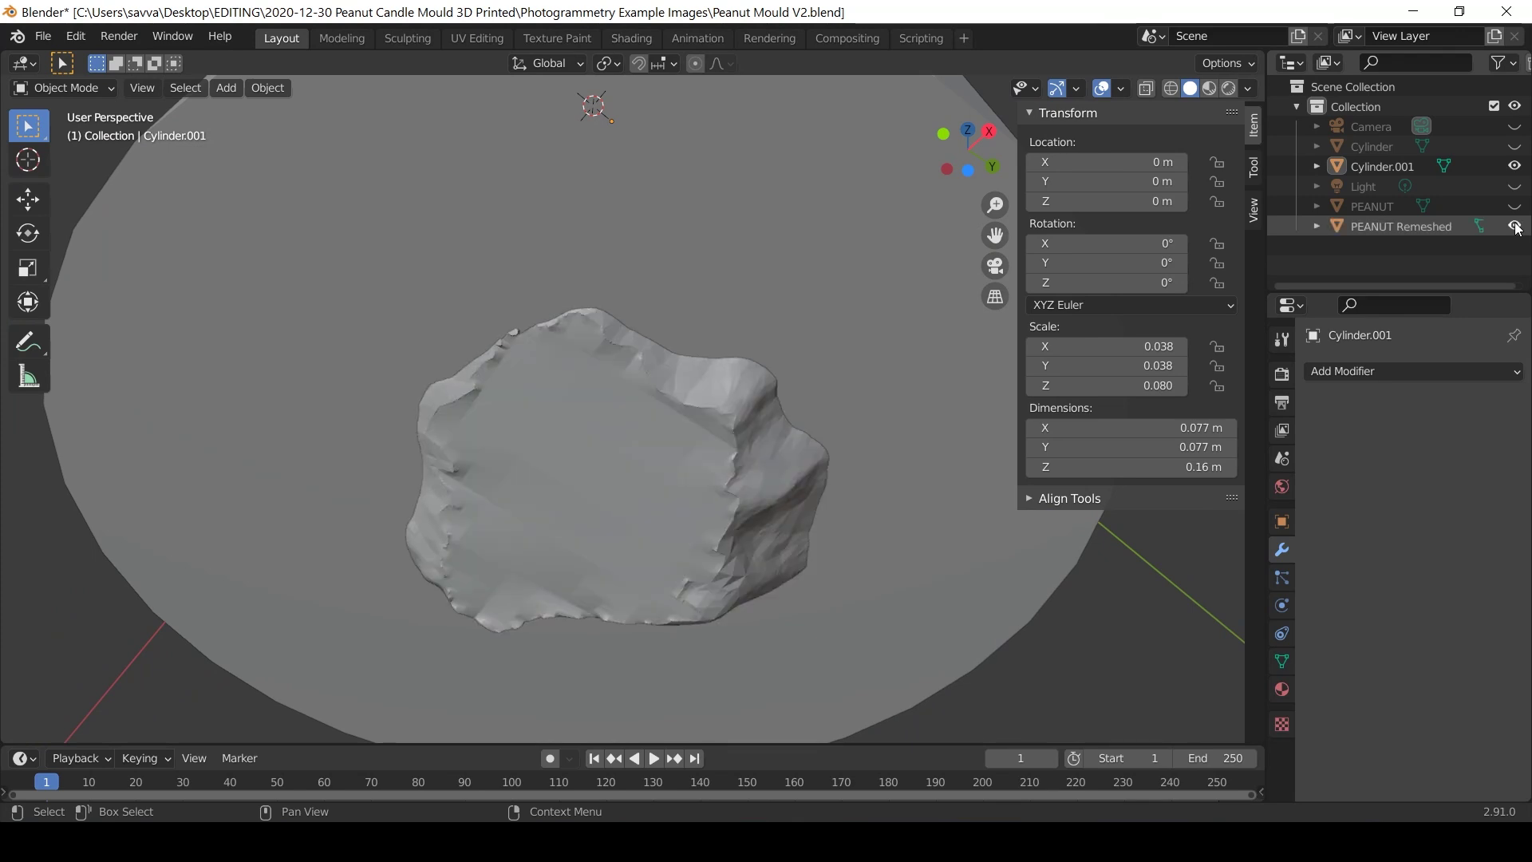
pyautogui.click(1514, 226)
pyautogui.scroll(6, 784, 265)
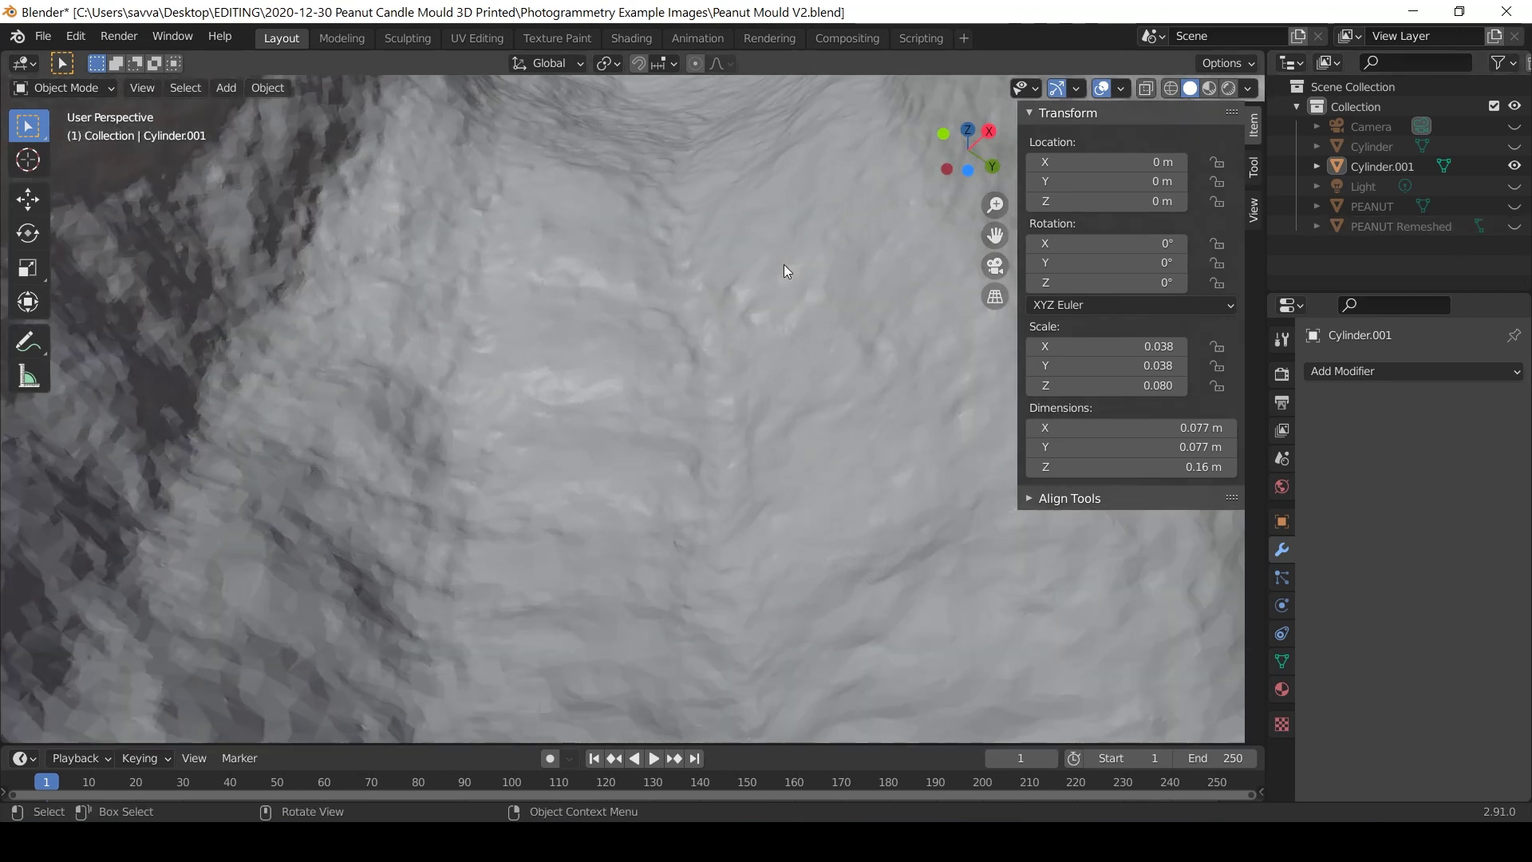
pyautogui.moveTo(783, 265); pyautogui.dragTo(745, 513, button='middle')
pyautogui.press('KP_3')
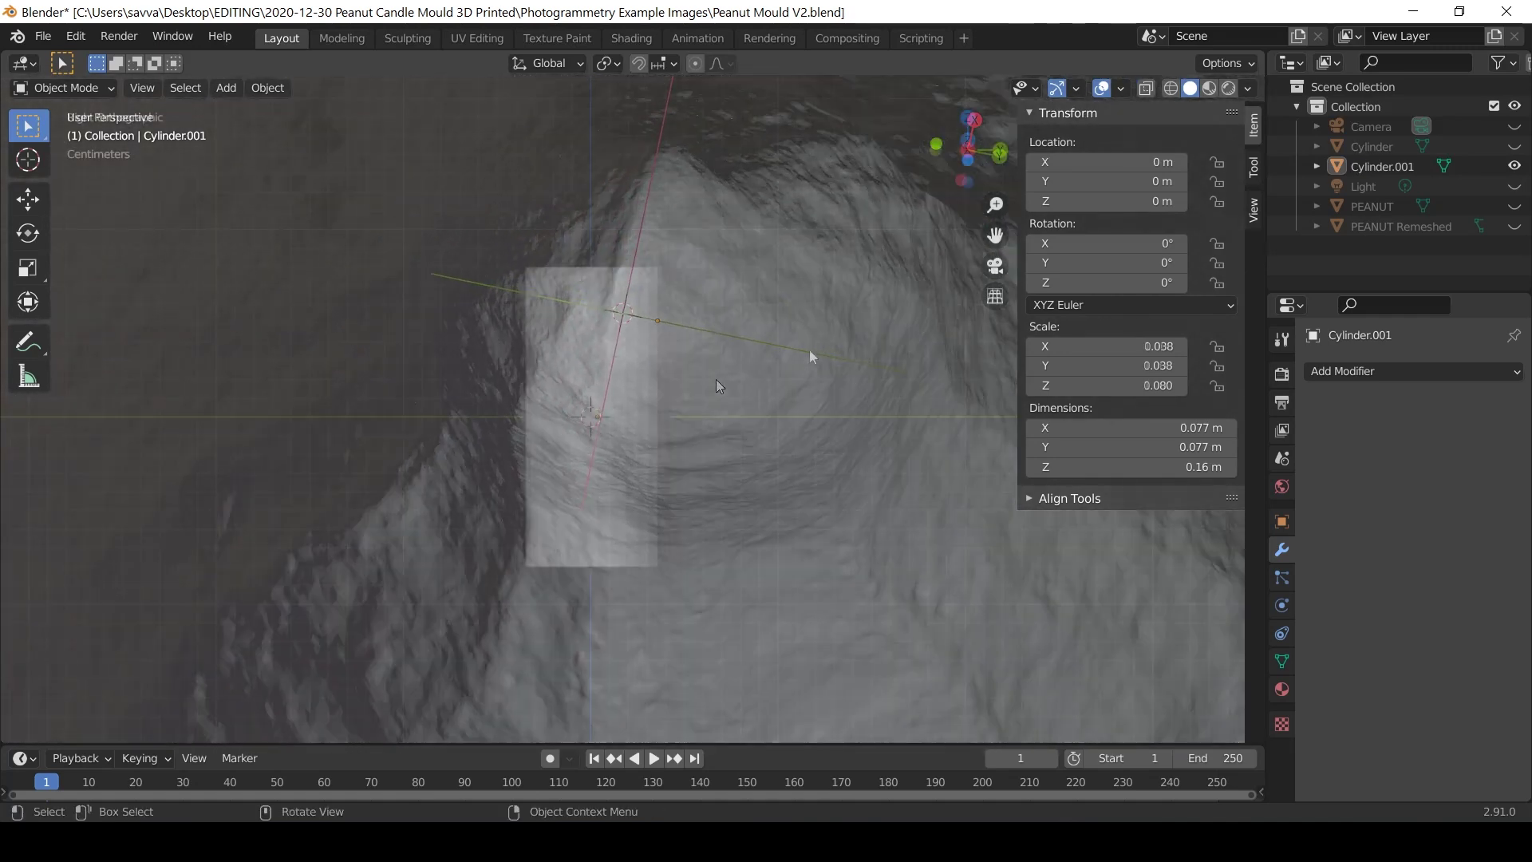
# - Apply the cylinder copy's scale so it reads 1, and add a new plane
pyautogui.hotkey('ctrl', 'a')
pyautogui.click(852, 389)
pyautogui.hotkey('shift', 'a')
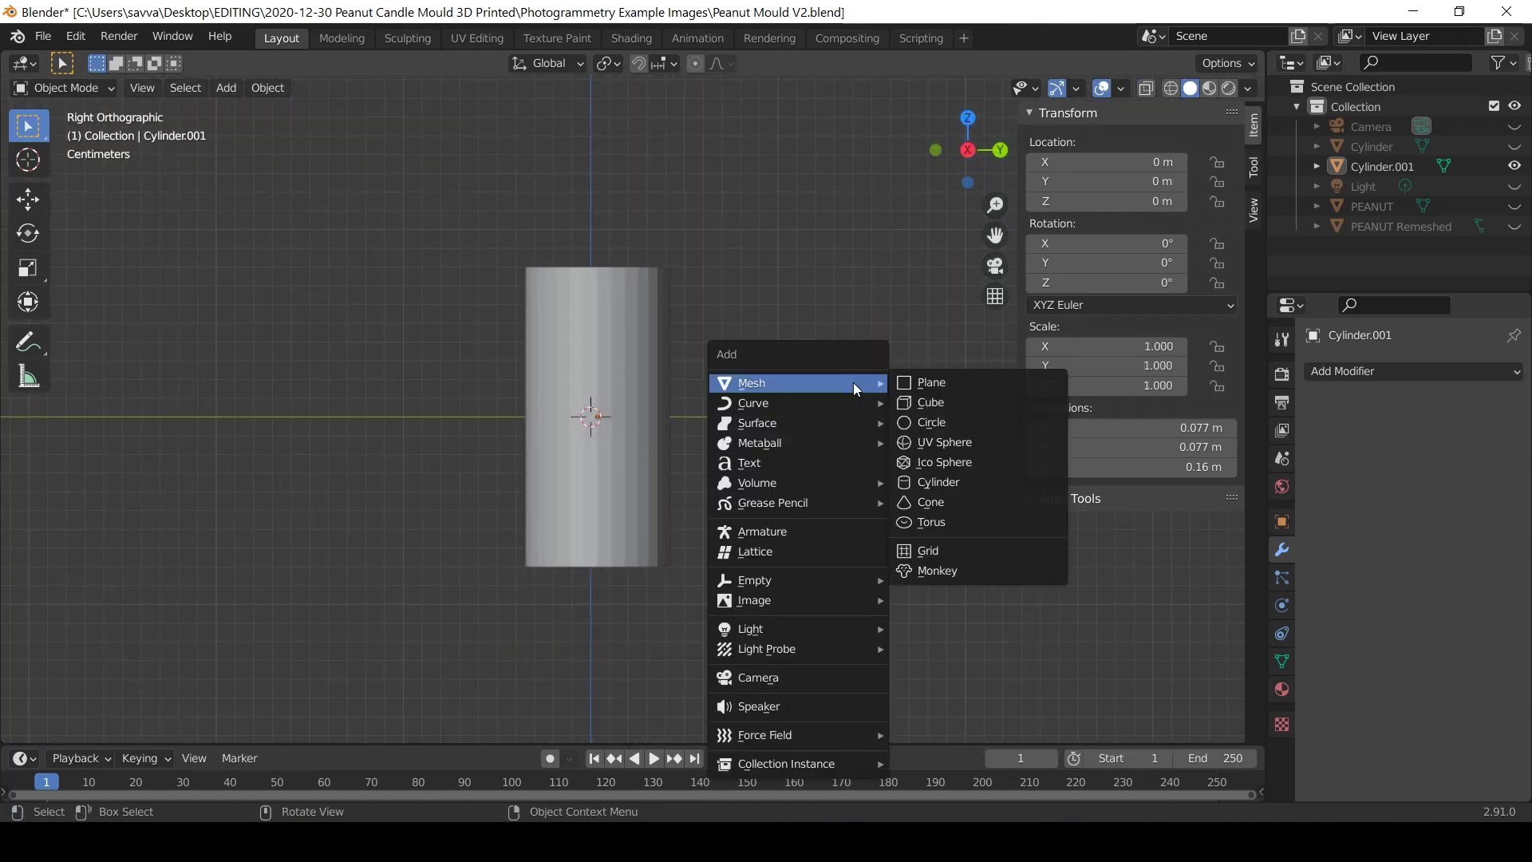
pyautogui.click(974, 387)
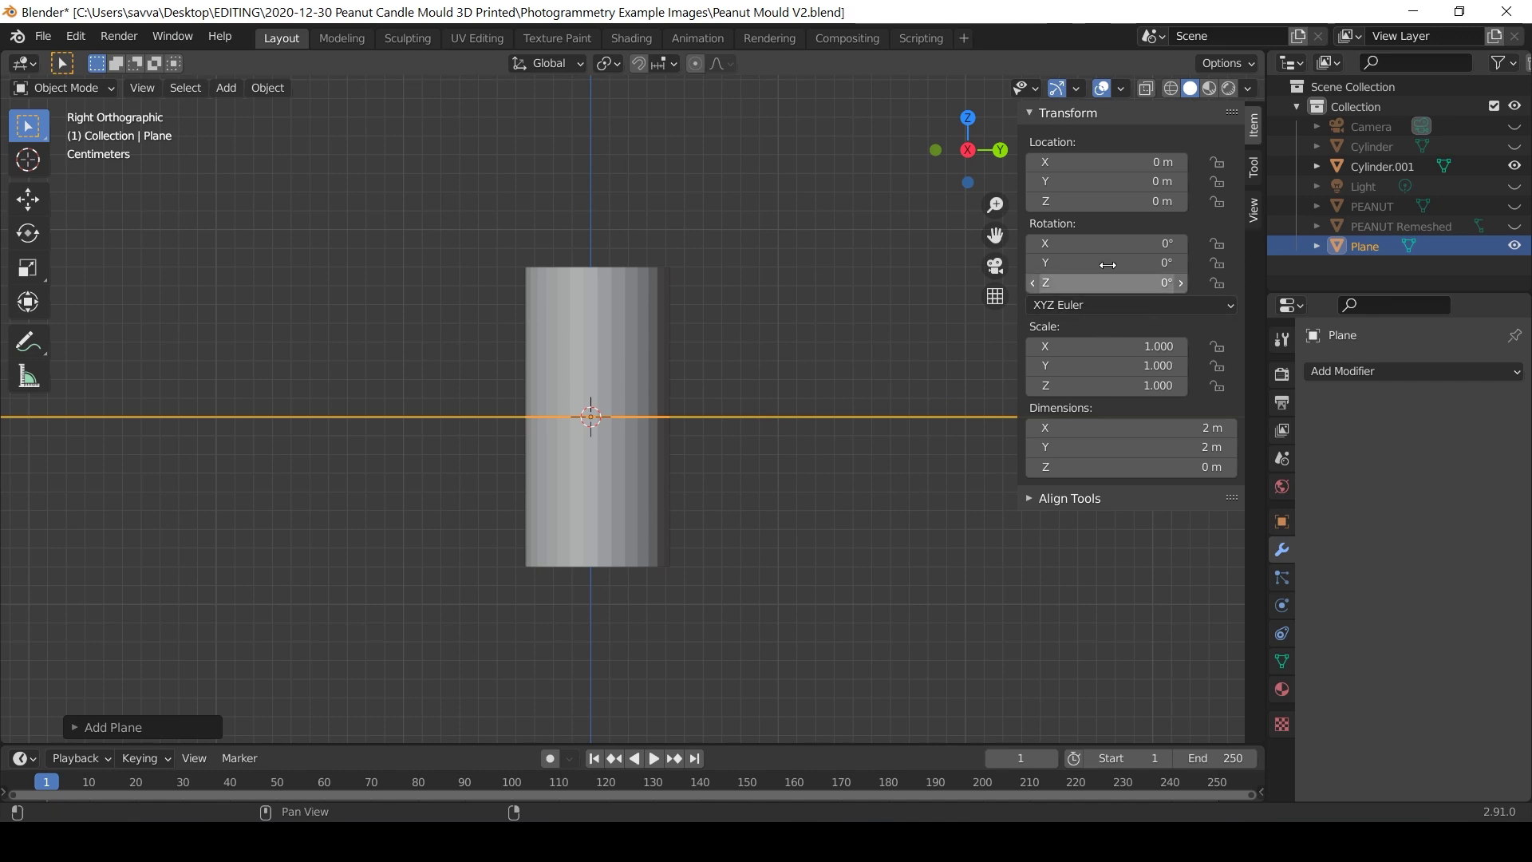
# - Rotate the plane 90° on both its Y and X axes
pyautogui.moveTo(1109, 262); pyautogui.dragTo(1144, 263)
pyautogui.click(1144, 263)
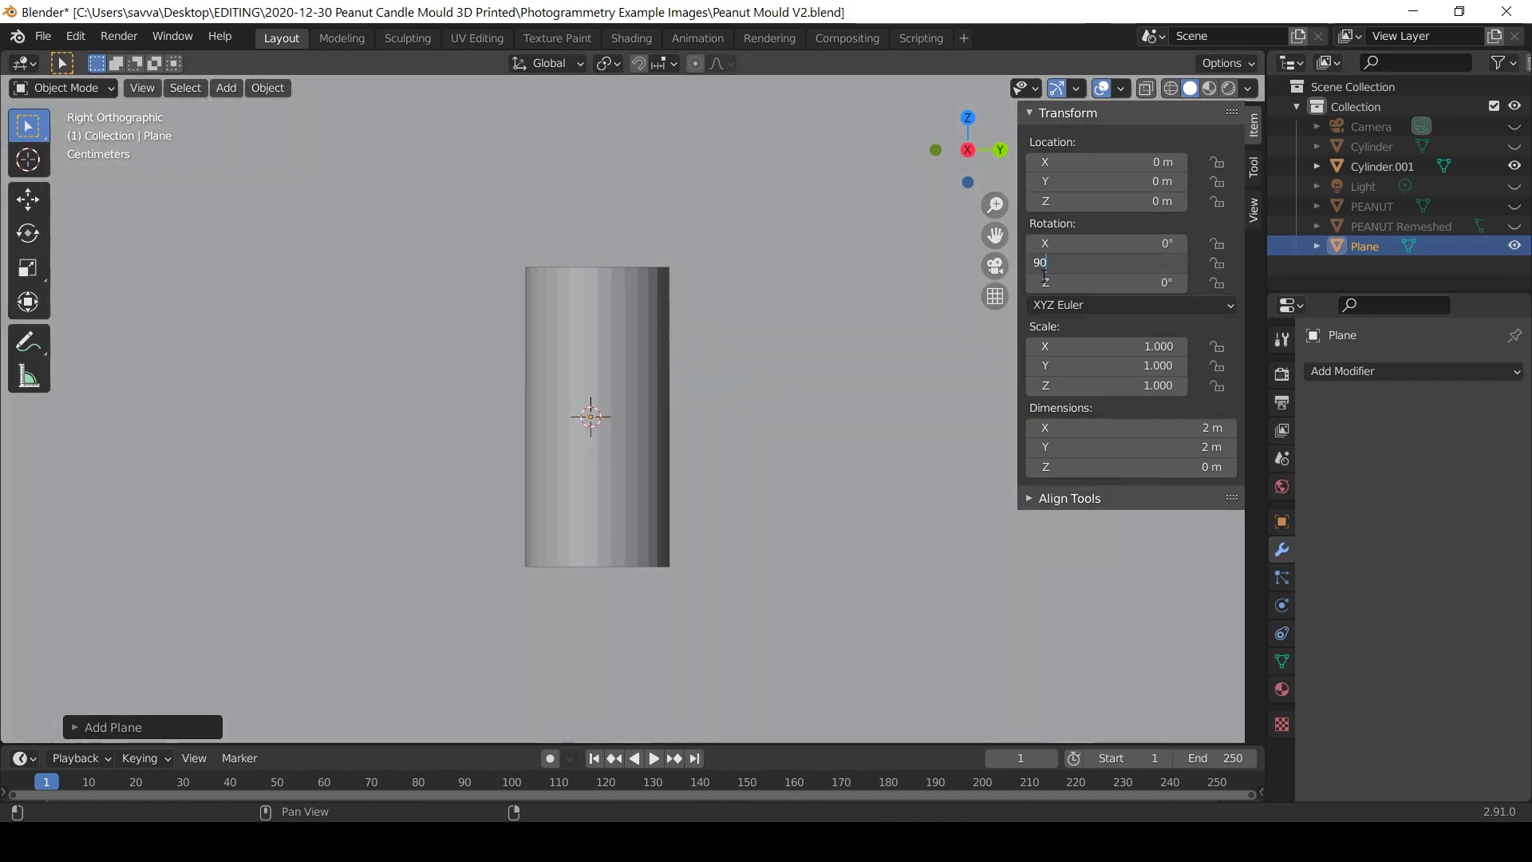
pyautogui.write('90')
pyautogui.press('Return')
pyautogui.click(1514, 225)
pyautogui.click(1400, 226)
pyautogui.click(1364, 246)
pyautogui.moveTo(1109, 242)
pyautogui.mouseDown()
pyautogui.moveTo(1141, 242)
pyautogui.moveTo(1084, 243)
pyautogui.mouseUp()
pyautogui.click(1084, 242)
pyautogui.write('90')
pyautogui.press('Return')
# - Size the plane to 0.18 × 0.18 m and hide Cylinder.001 to view it face-on
pyautogui.click(1187, 428)
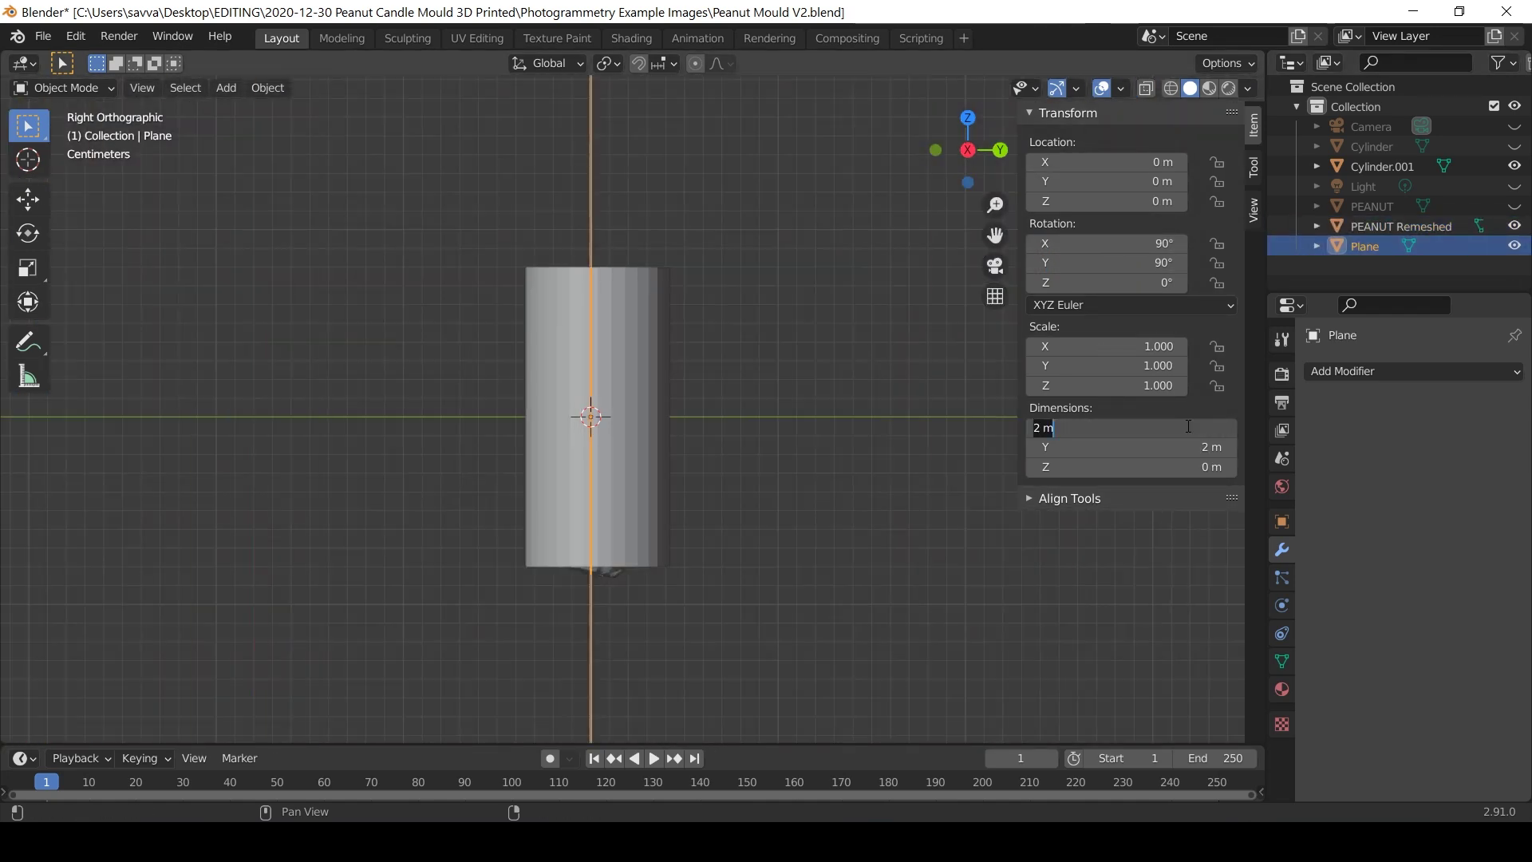
pyautogui.write('0.18')
pyautogui.press('Return')
pyautogui.click(1189, 445)
pyautogui.write('0.18')
pyautogui.press('Return')
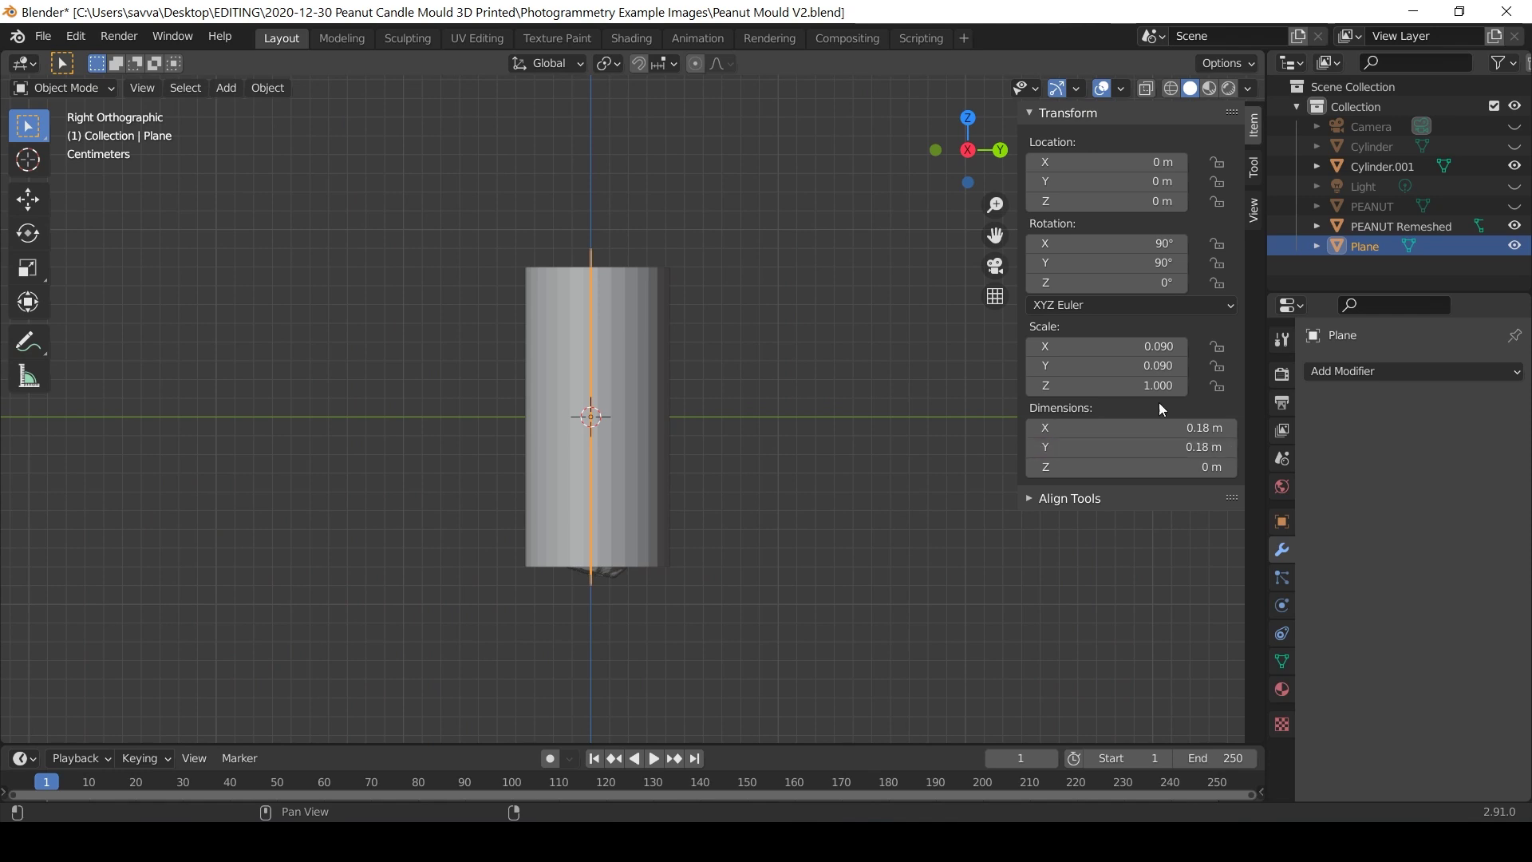
pyautogui.moveTo(942, 375); pyautogui.dragTo(797, 348, button='middle')
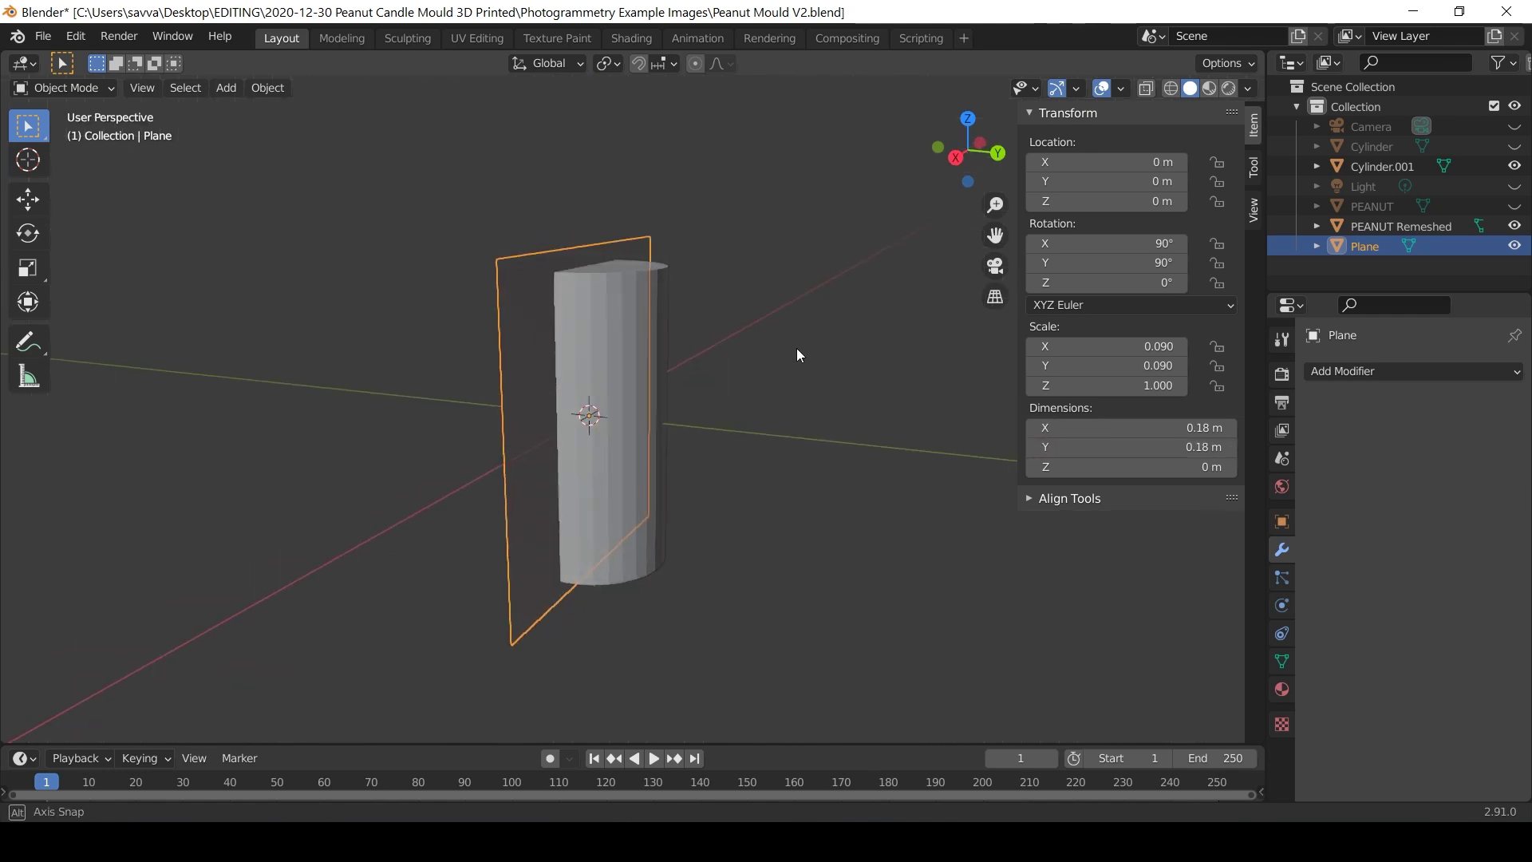
pyautogui.click(1514, 165)
pyautogui.moveTo(668, 385)
pyautogui.mouseDown(button='middle')
pyautogui.moveTo(811, 381)
pyautogui.moveTo(638, 389)
pyautogui.mouseUp(button='middle')
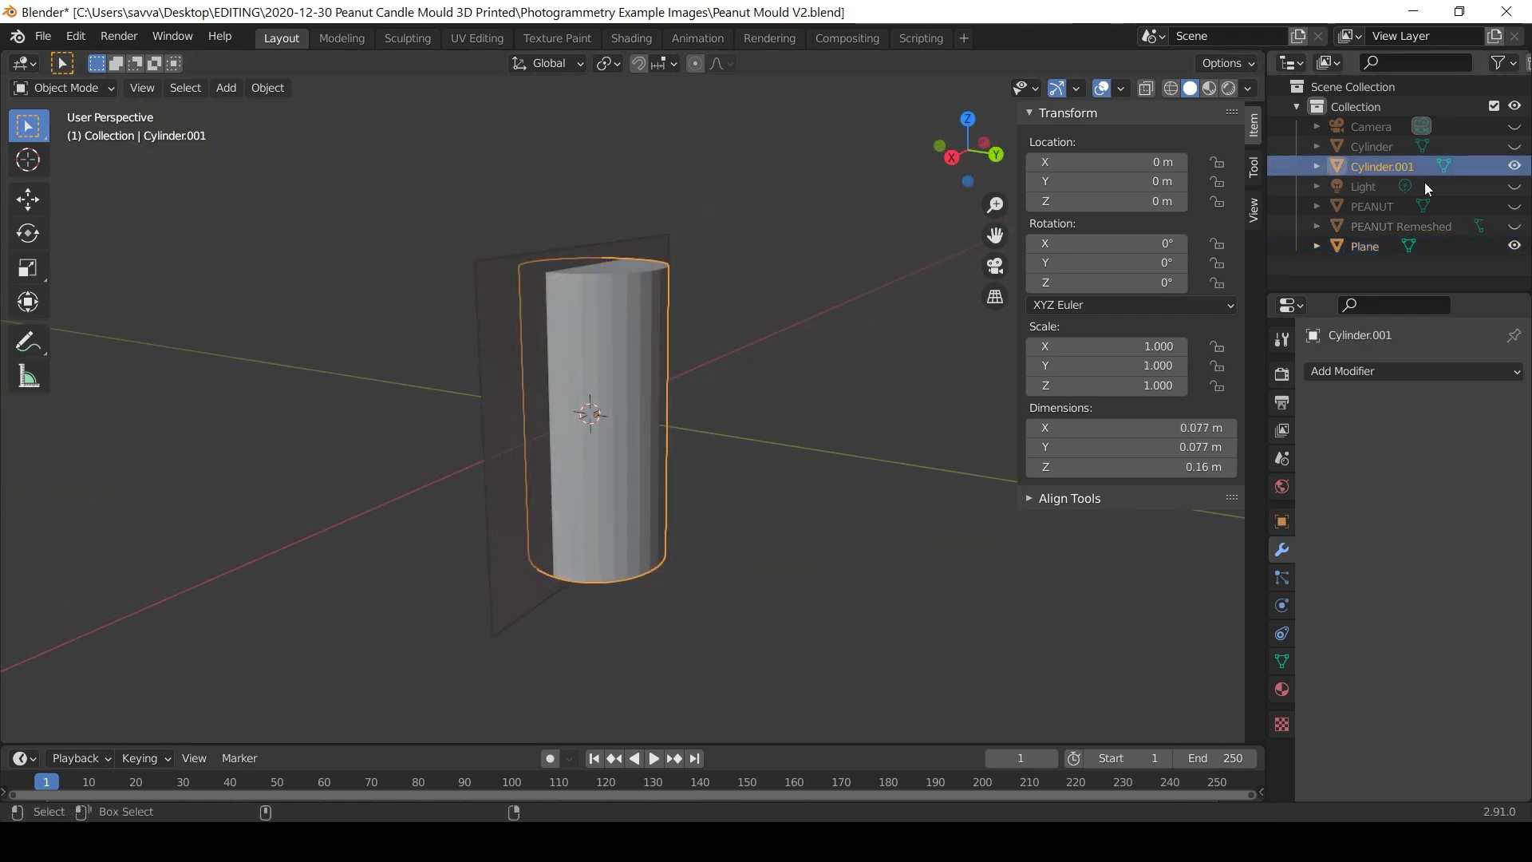
# - Copy the mould and cut Cylinder.001 with an applied Boolean Difference against the Plane
pyautogui.hotkey('ctrl', 'v')
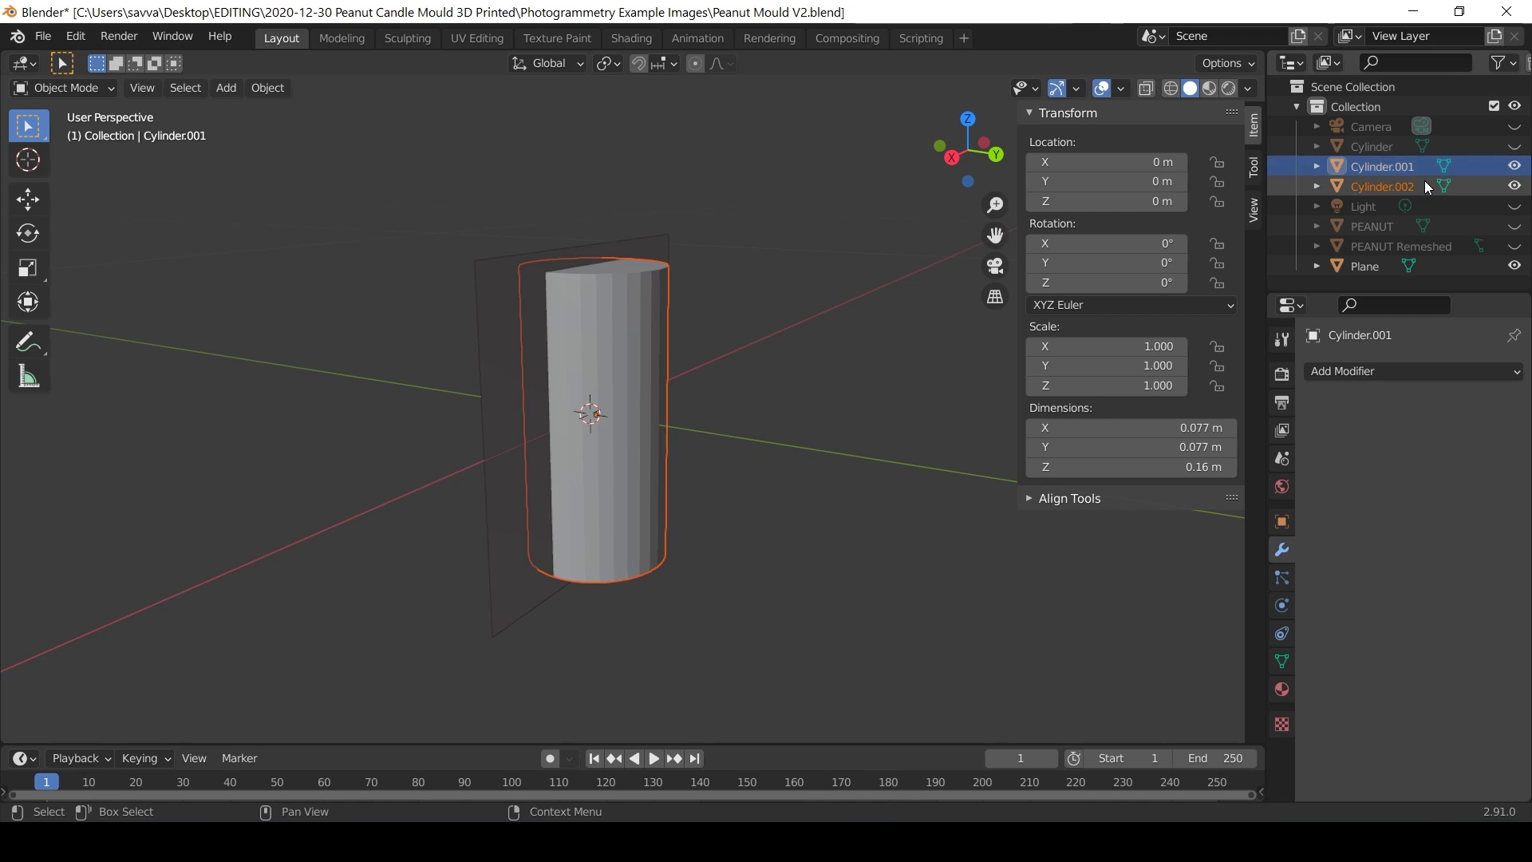
pyautogui.keyDown('ctrl'); pyautogui.click(1427, 185); pyautogui.keyUp('ctrl')
pyautogui.click(1381, 370)
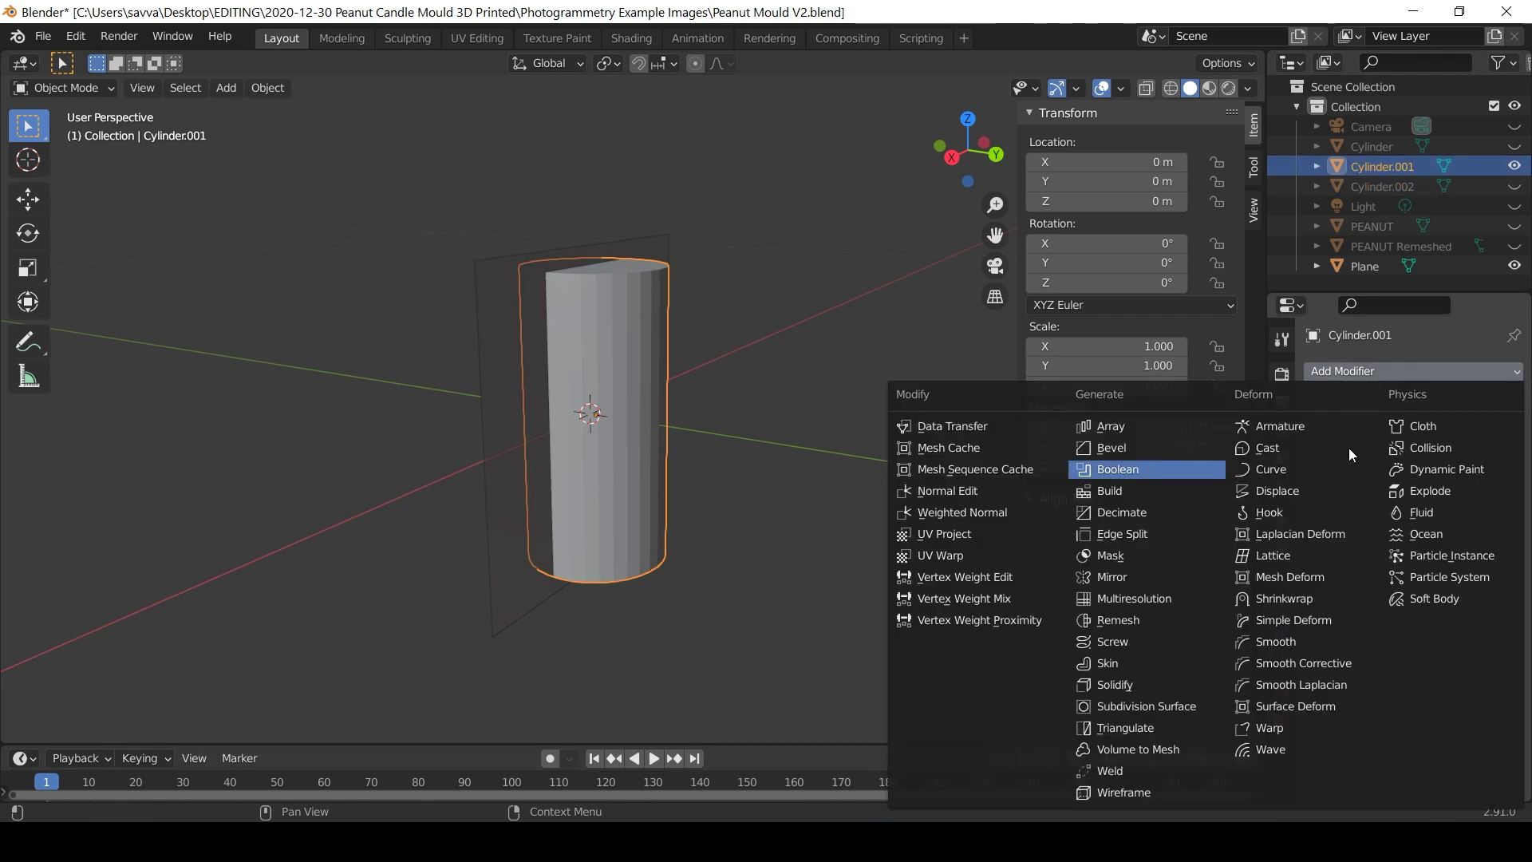
pyautogui.press('Return')
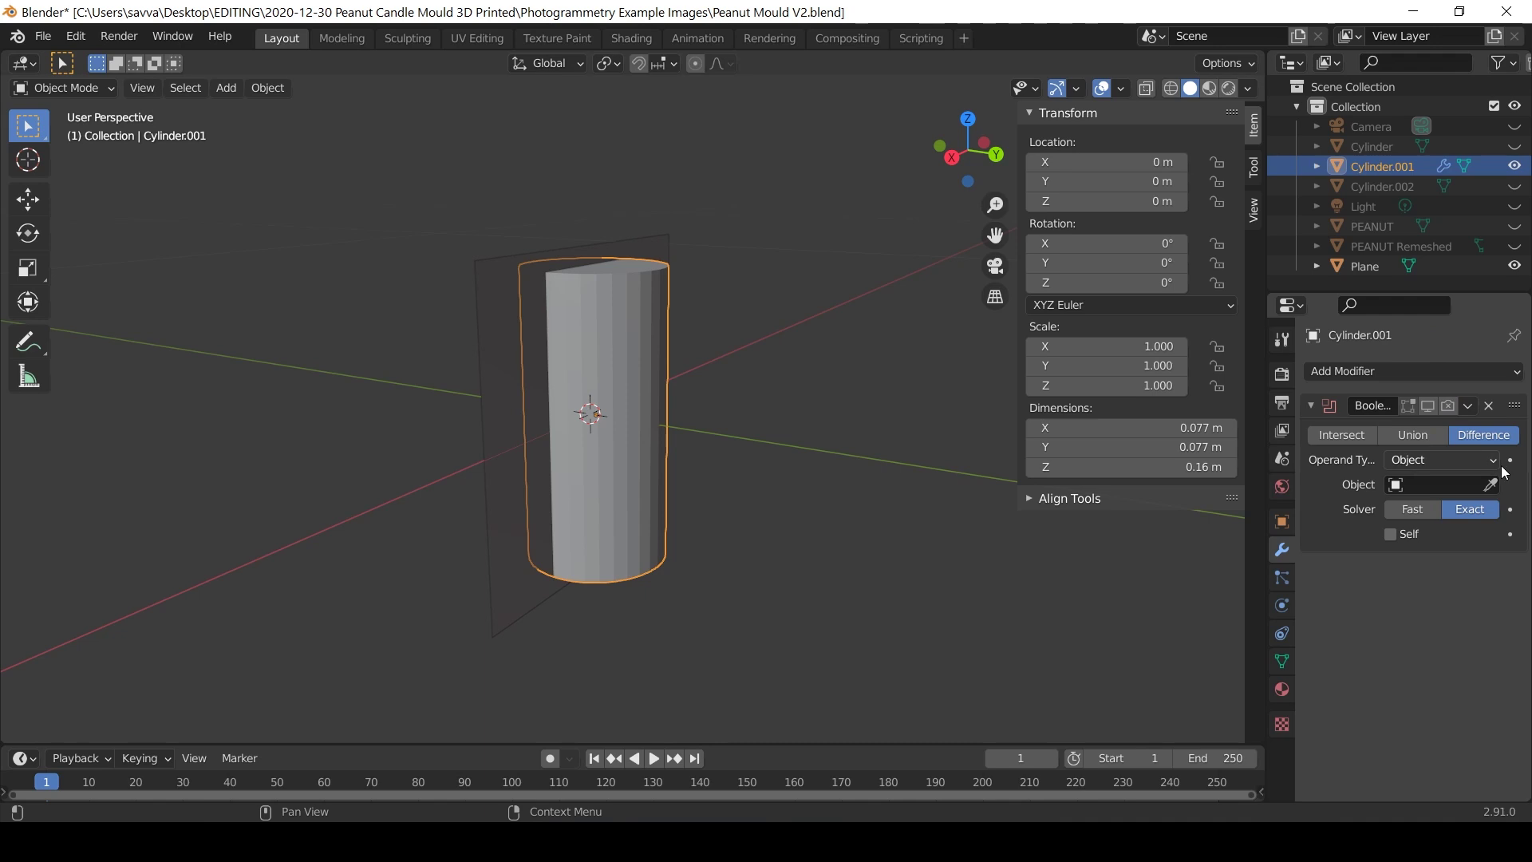
pyautogui.click(1489, 484)
pyautogui.click(1403, 263)
pyautogui.click(1468, 406)
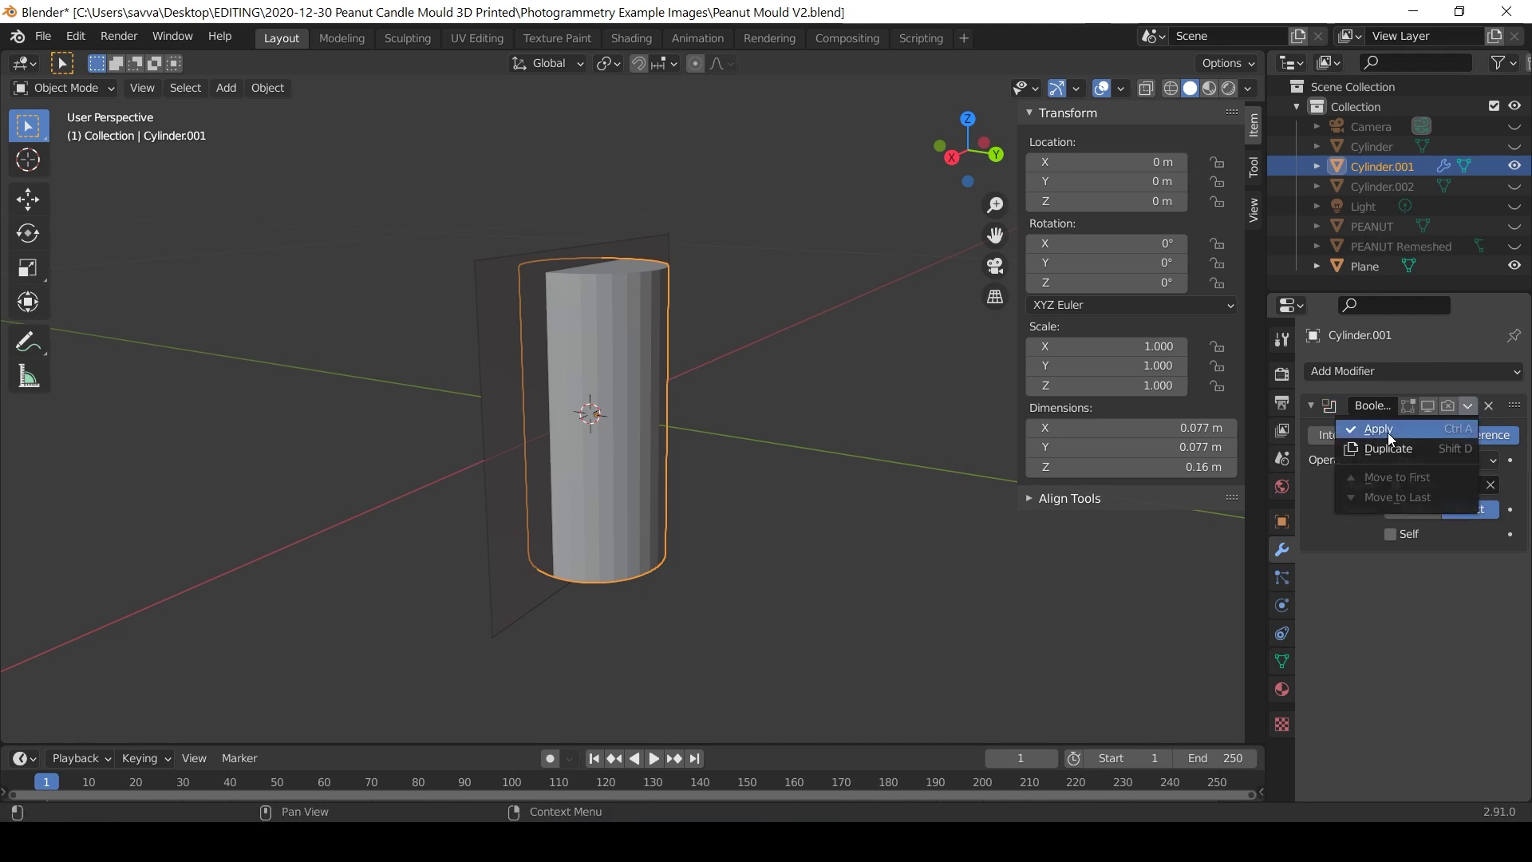
pyautogui.click(1386, 432)
pyautogui.click(1514, 267)
pyautogui.moveTo(539, 394); pyautogui.dragTo(24, 369, button='middle')
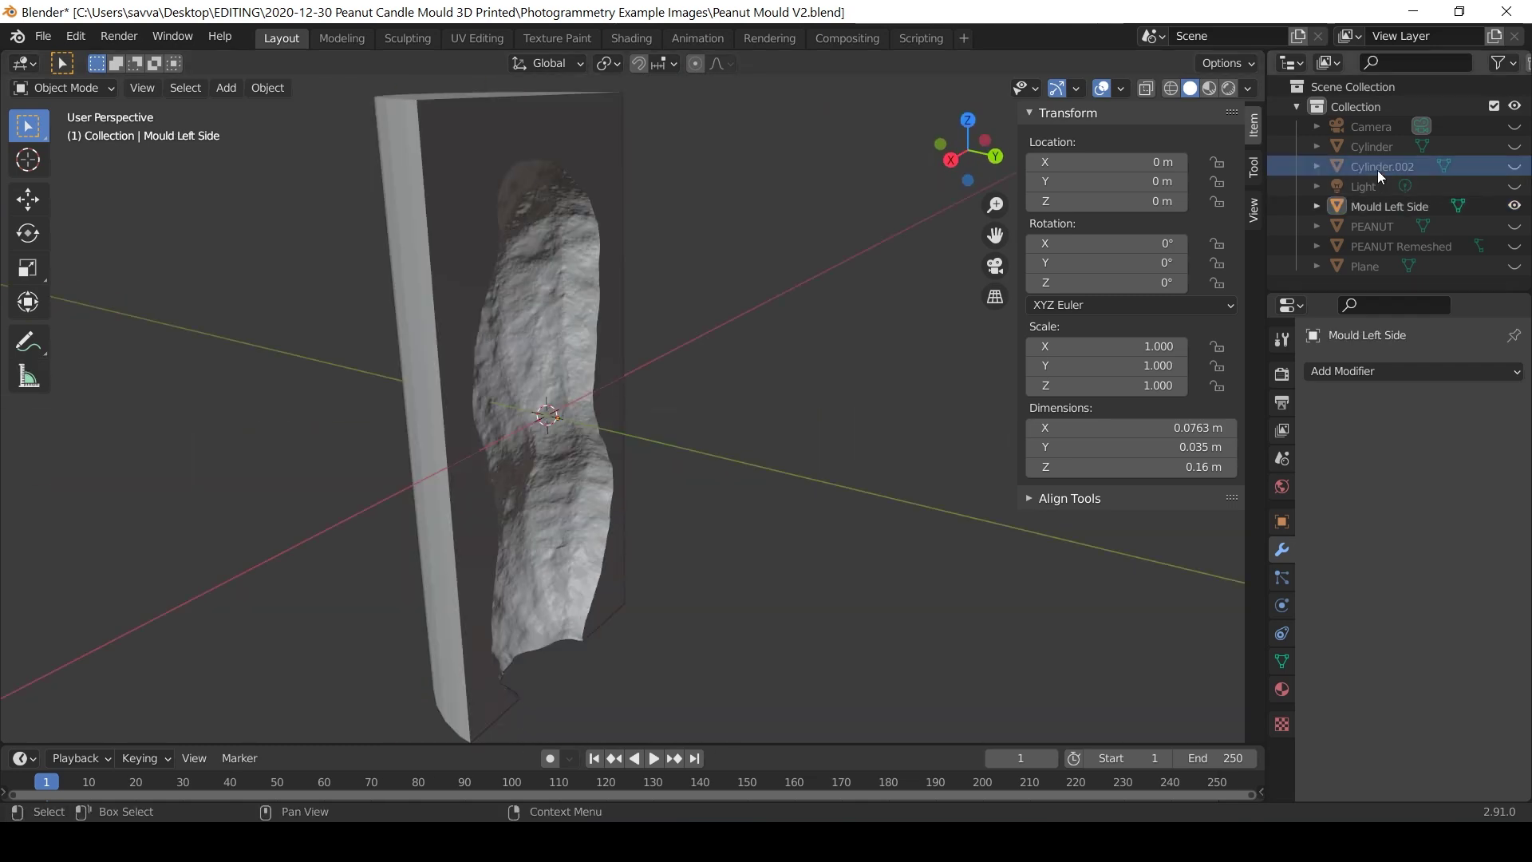
# - Rename the copy as the right mould half and apply a Boolean Intersect with the Plane
pyautogui.click(1377, 167)
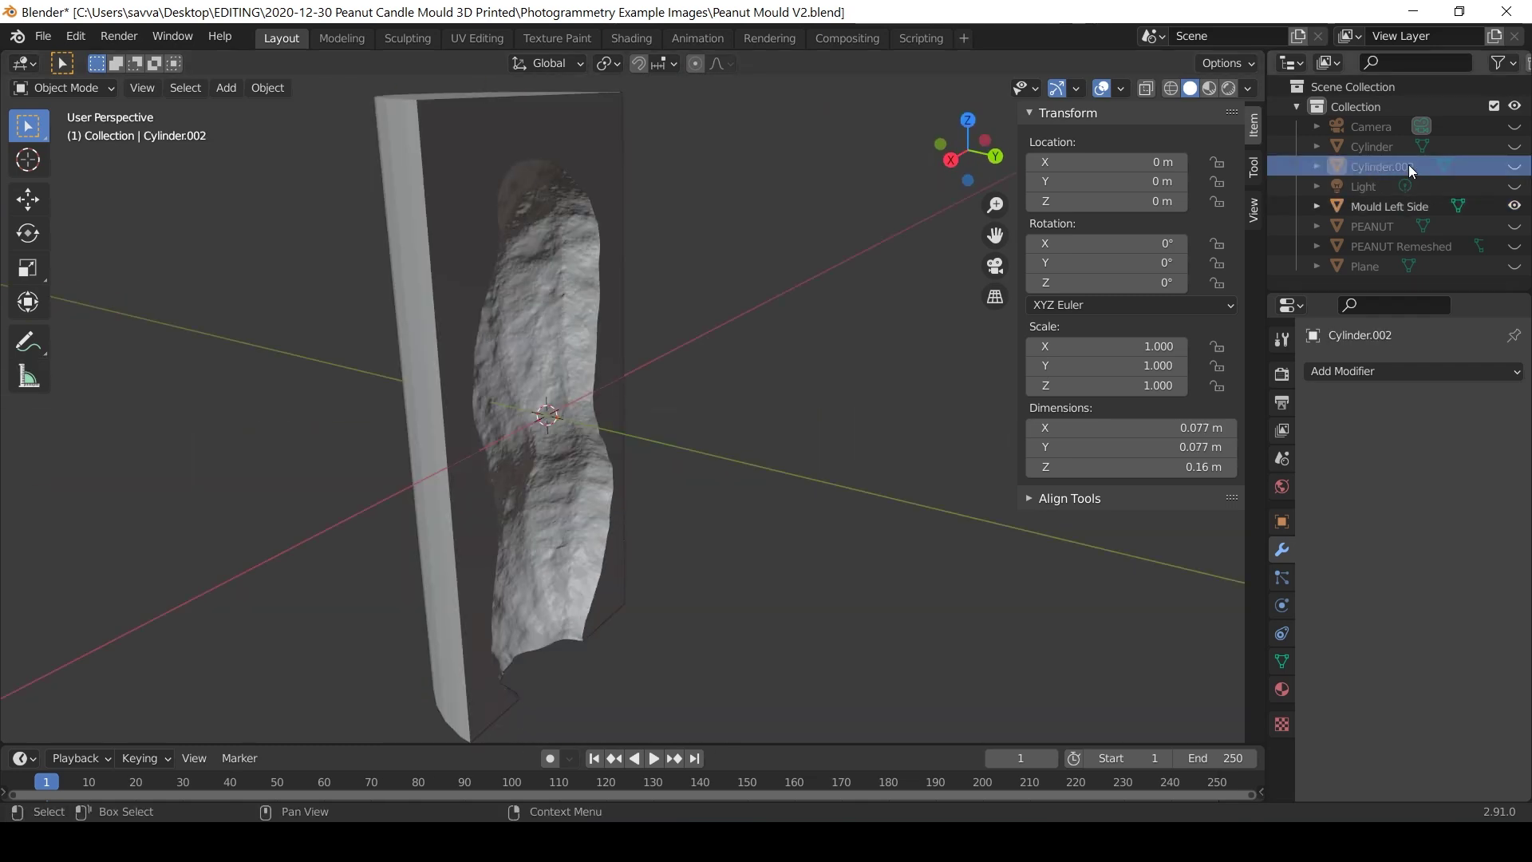
pyautogui.click(1513, 165)
pyautogui.doubleClick(1392, 165)
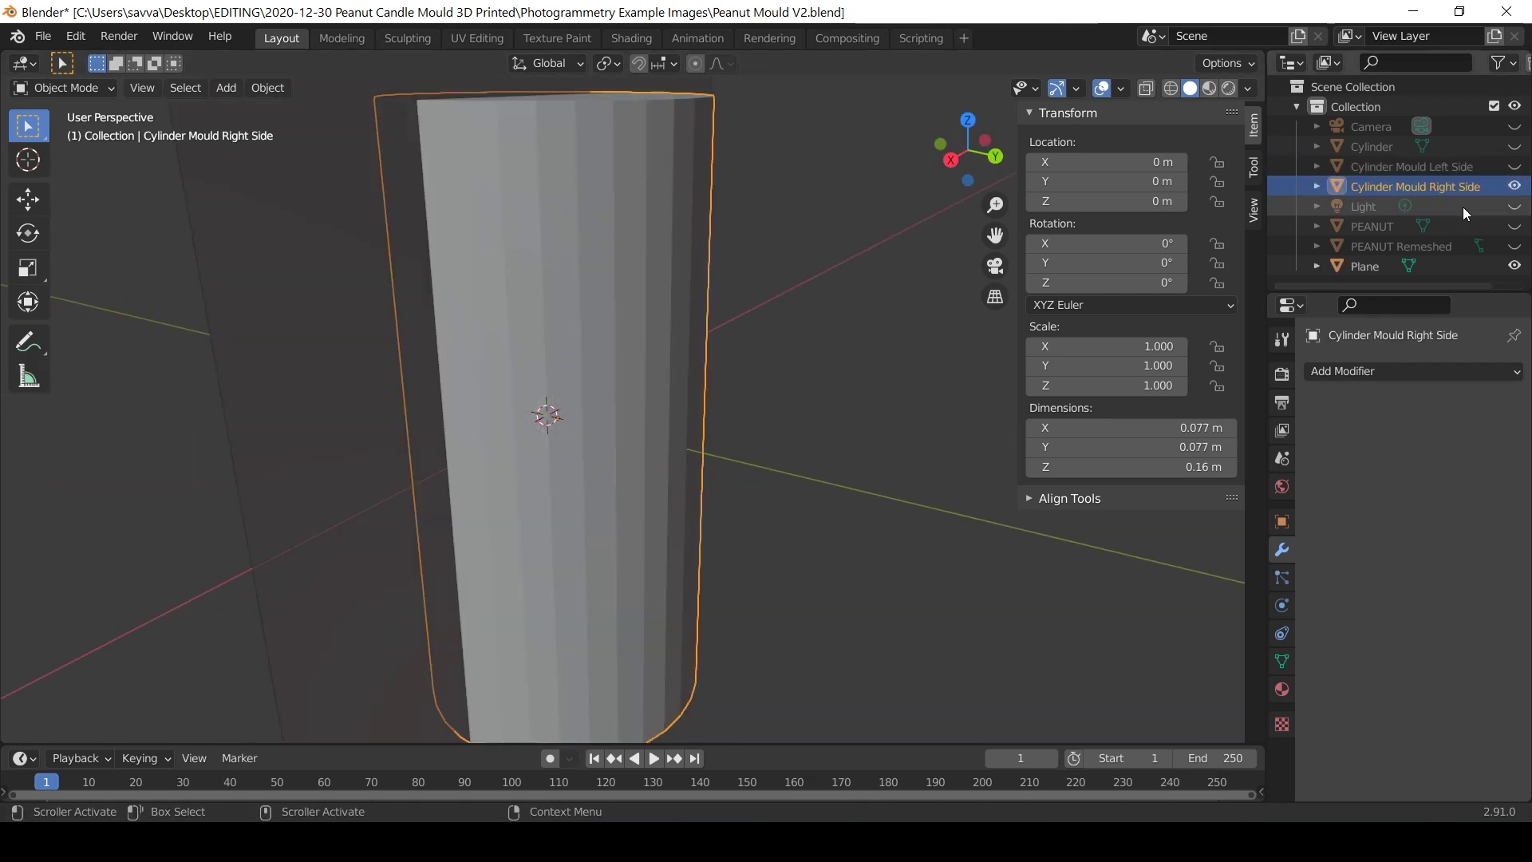
pyautogui.click(1428, 371)
pyautogui.click(1117, 476)
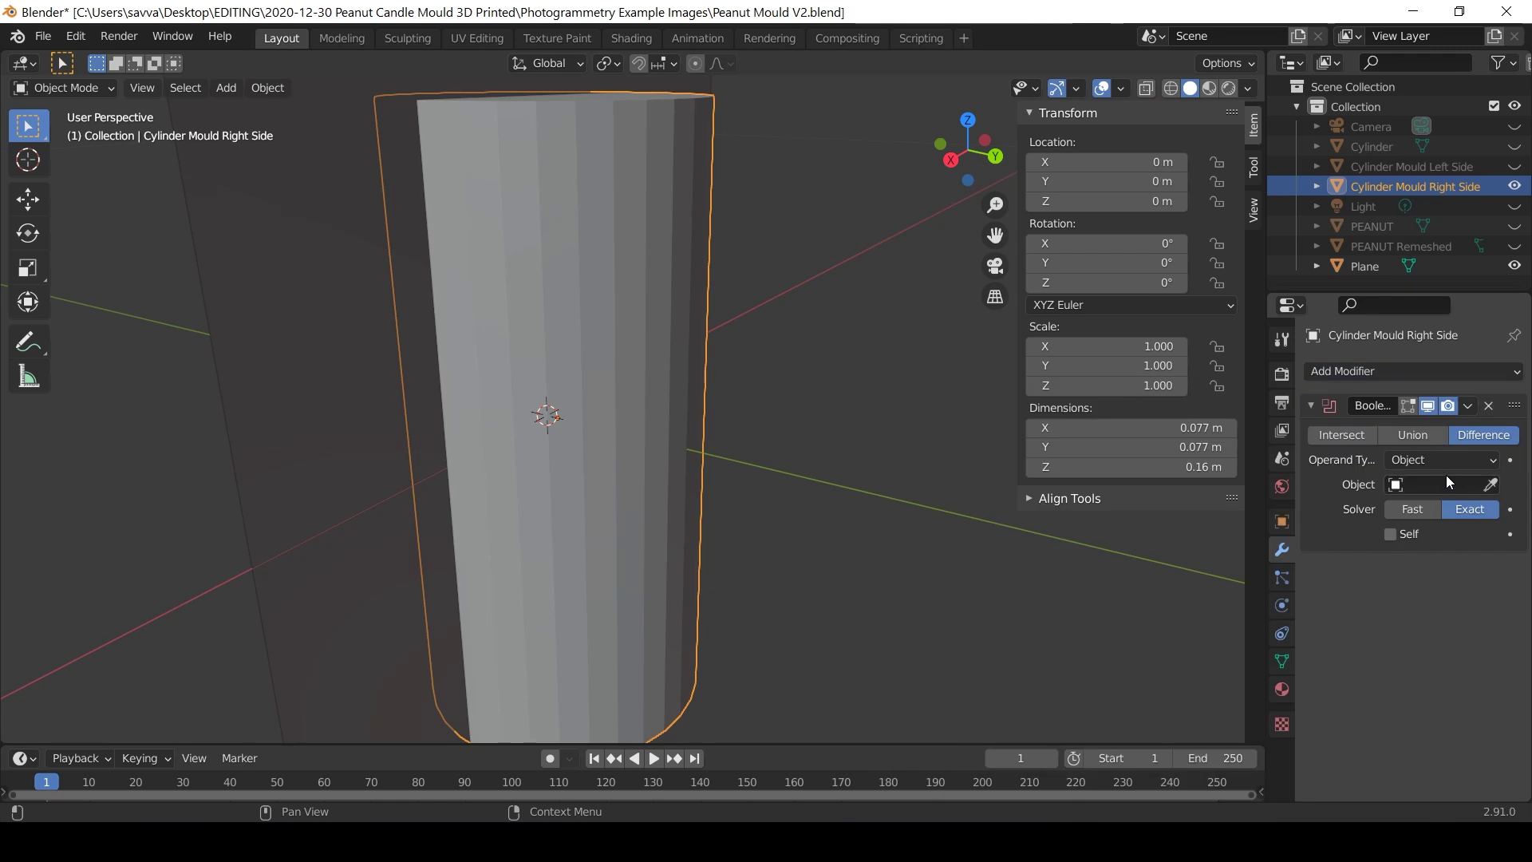
pyautogui.click(1448, 405)
pyautogui.click(1341, 434)
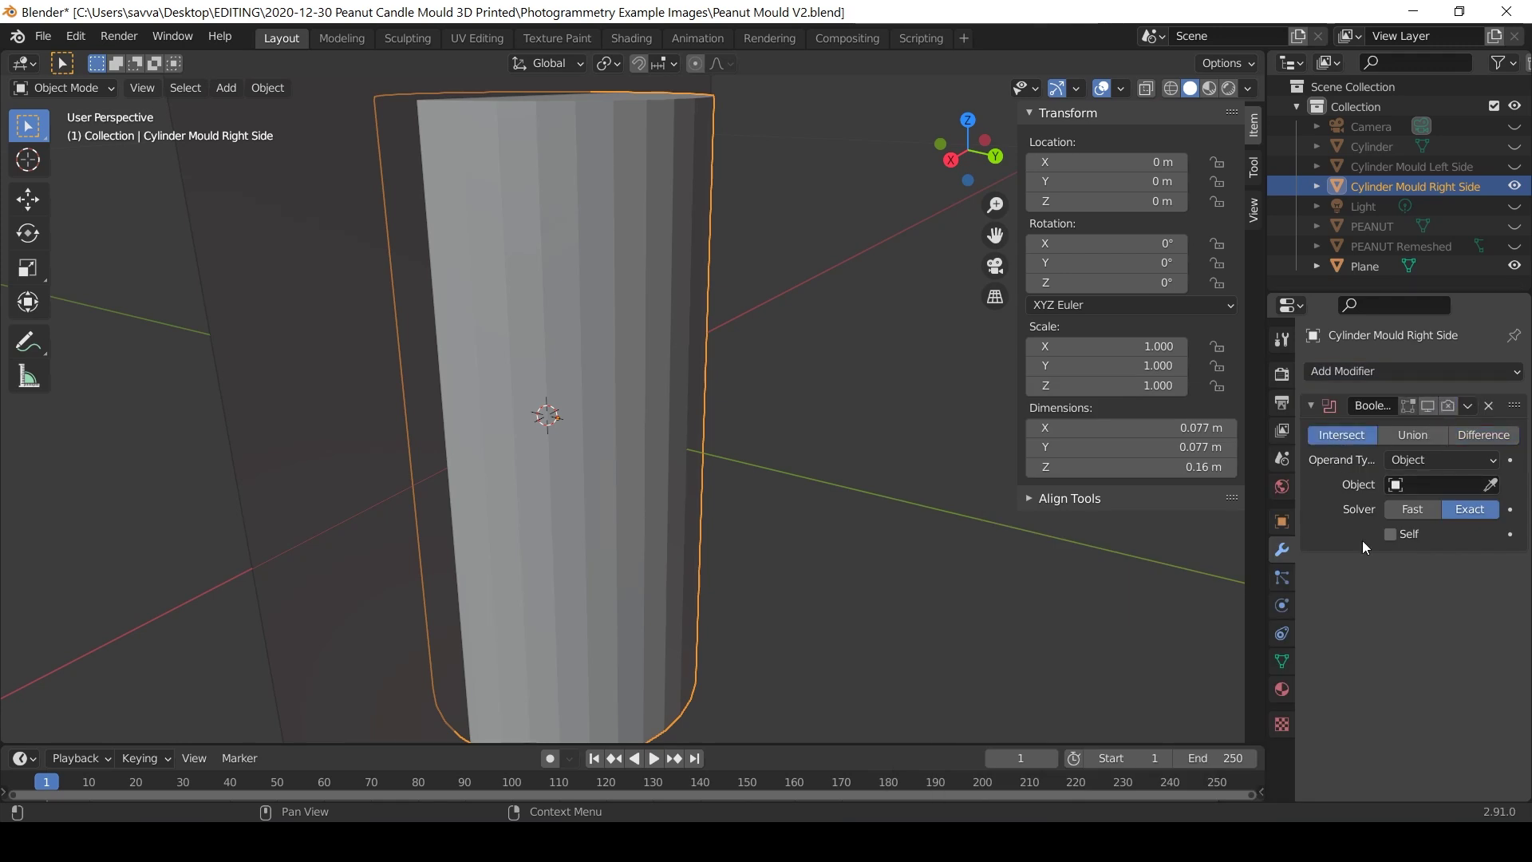
pyautogui.click(1489, 484)
pyautogui.click(1424, 310)
pyautogui.click(1468, 405)
pyautogui.click(1405, 427)
pyautogui.moveTo(1034, 328); pyautogui.dragTo(922, 333, button='middle')
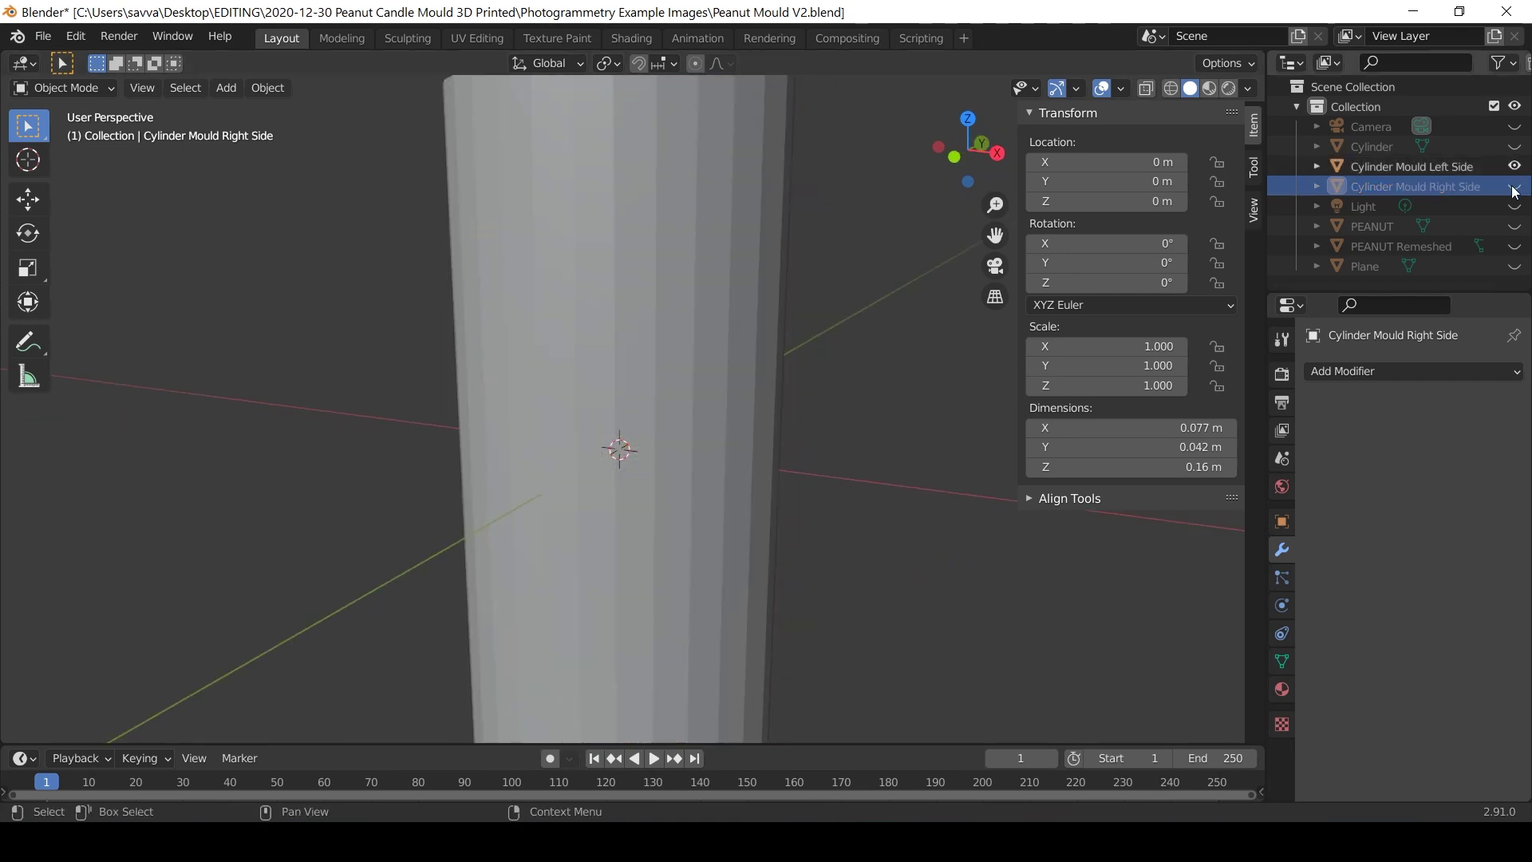